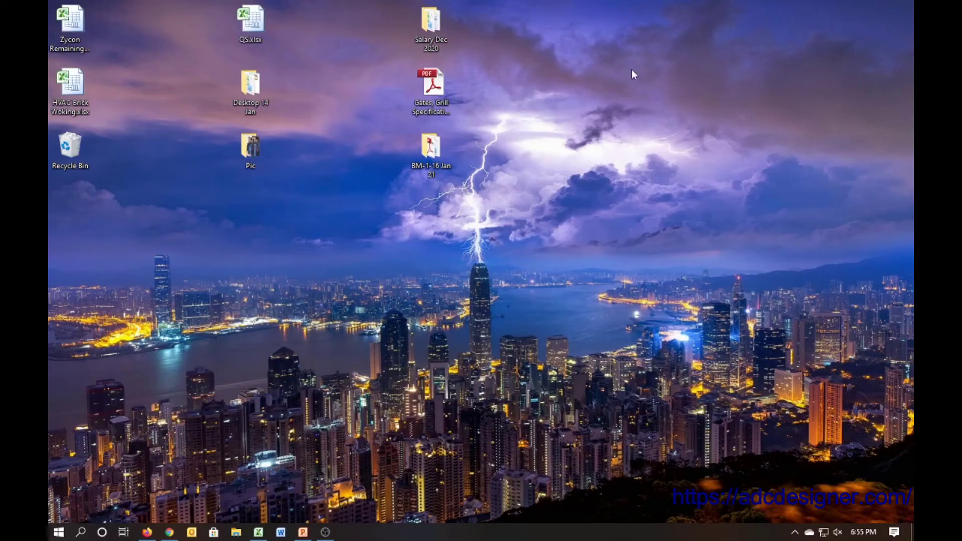
# Step: Refresh the Windows desktop three times from its right-click menu
pyautogui.rightClick(194, 166)
pyautogui.click(242, 201)
pyautogui.rightClick(187, 190)
pyautogui.click(250, 223)
pyautogui.rightClick(165, 172)
pyautogui.click(197, 206)
# Step: Present the porcelain tiles floor specification slideshow in PowerPoint, then end it
pyautogui.click(306, 531)
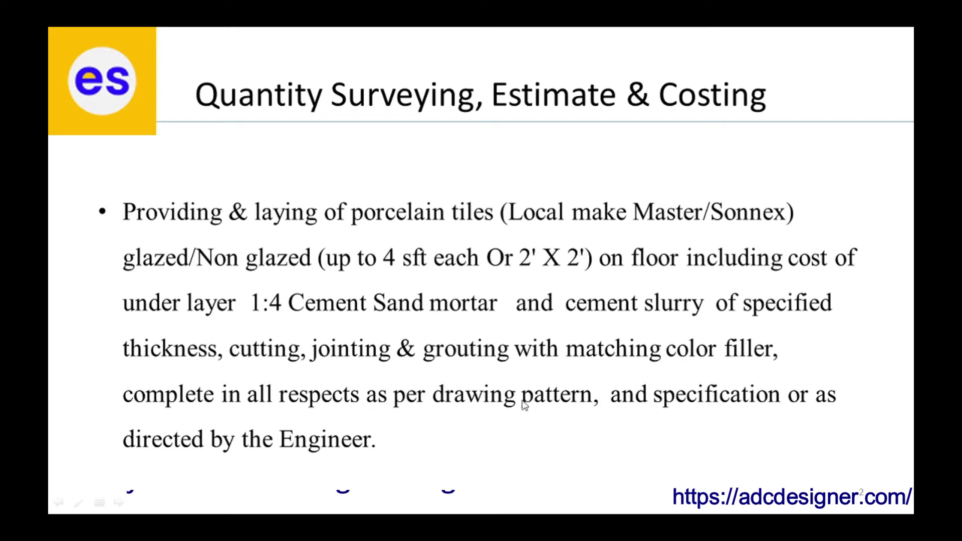
pyautogui.click(209, 442)
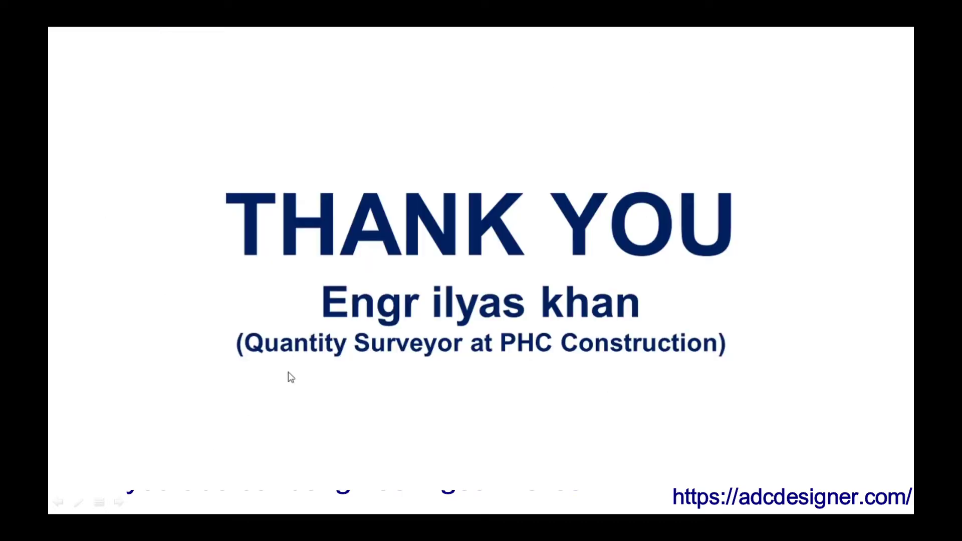
pyautogui.scroll(1, 288, 372)
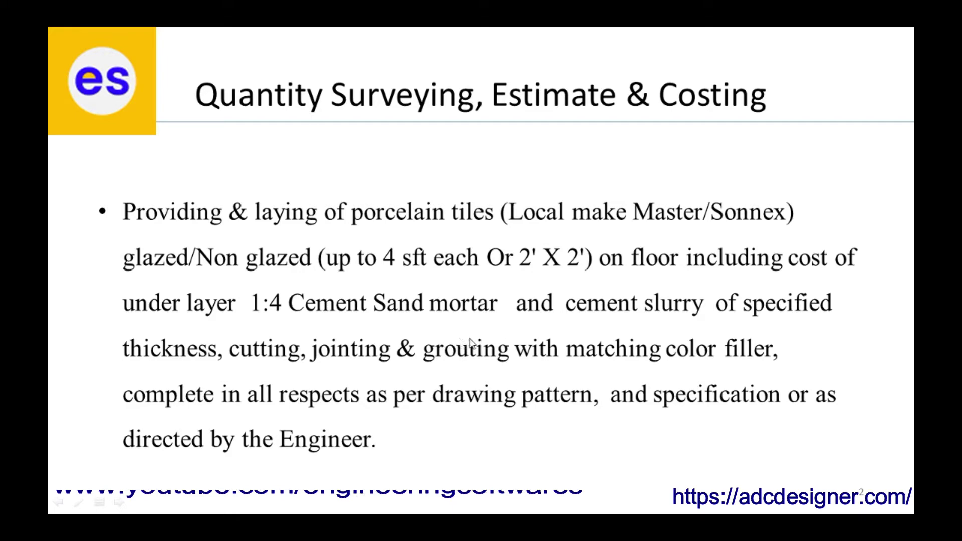
pyautogui.press('Escape')
# Step: Minimize PowerPoint and bring up the Tiles Flooring sheet of QS.xlsx in Excel
pyautogui.click(845, 8)
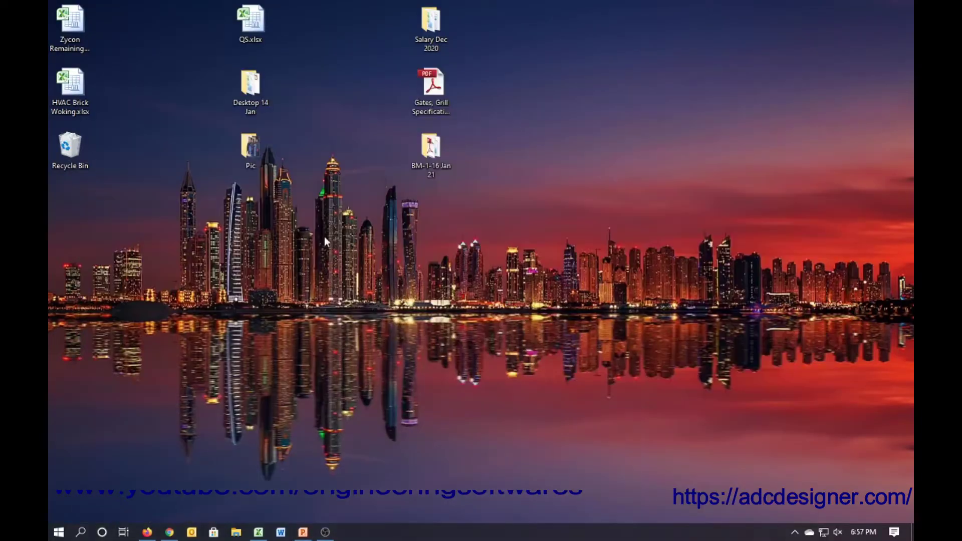
pyautogui.click(265, 533)
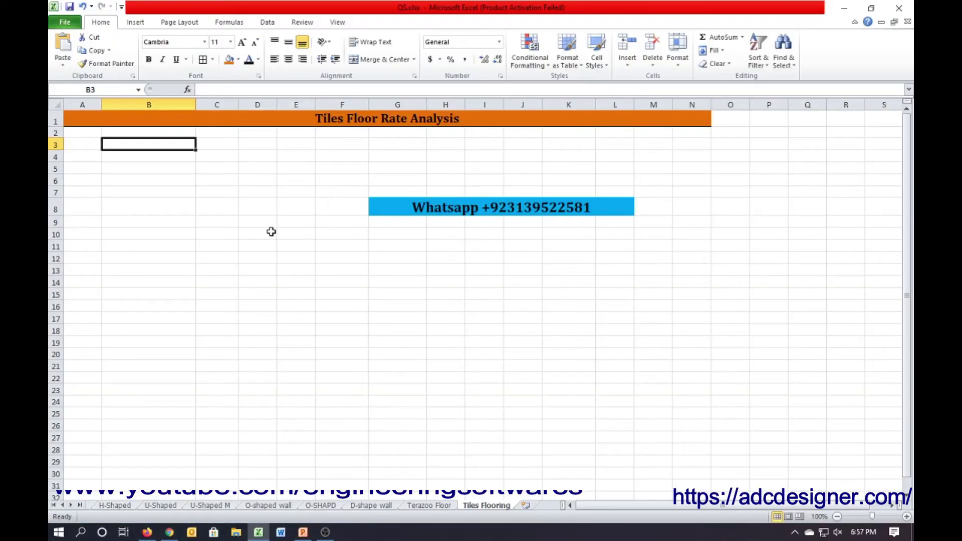
pyautogui.click(268, 232)
pyautogui.click(332, 123)
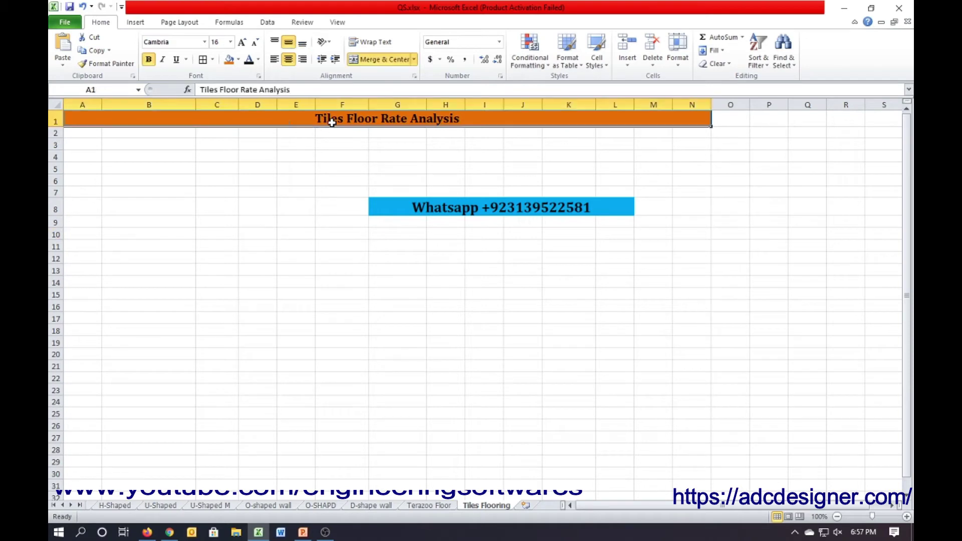
pyautogui.click(263, 168)
pyautogui.click(383, 209)
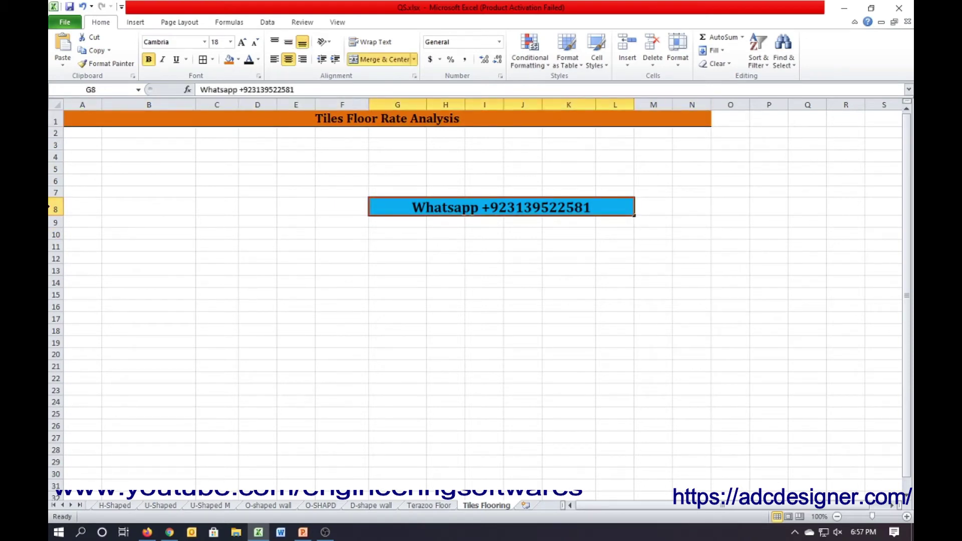
# Step: Insert blank rows at row 8, pushing the Whatsapp banner down to row 26
pyautogui.click(50, 209)
pyautogui.hotkey('ctrl', 'shift', '+')
pyautogui.hotkey('ctrl', 'shift', '+')
pyautogui.hotkey('ctrl', 'shift', '+')
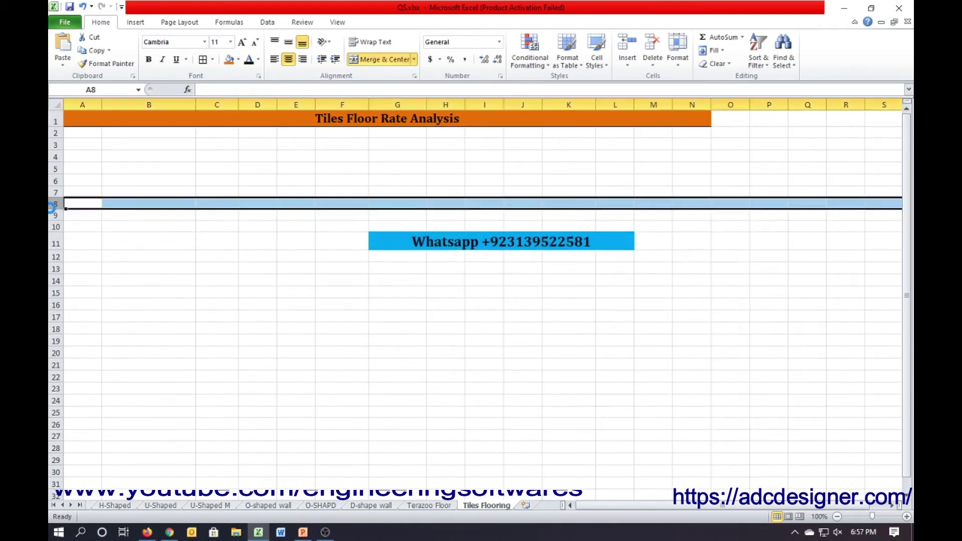
pyautogui.hotkey('ctrl', 'shift', '+')
pyautogui.hotkey('ctrl', 'shift', '+')
pyautogui.hotkey('ctrl', 'shift', '+')
pyautogui.hotkey('ctrl', 'shift', '+')
pyautogui.hotkey('ctrl', 'shift', '+')
pyautogui.hotkey('ctrl', 'shift', '+')
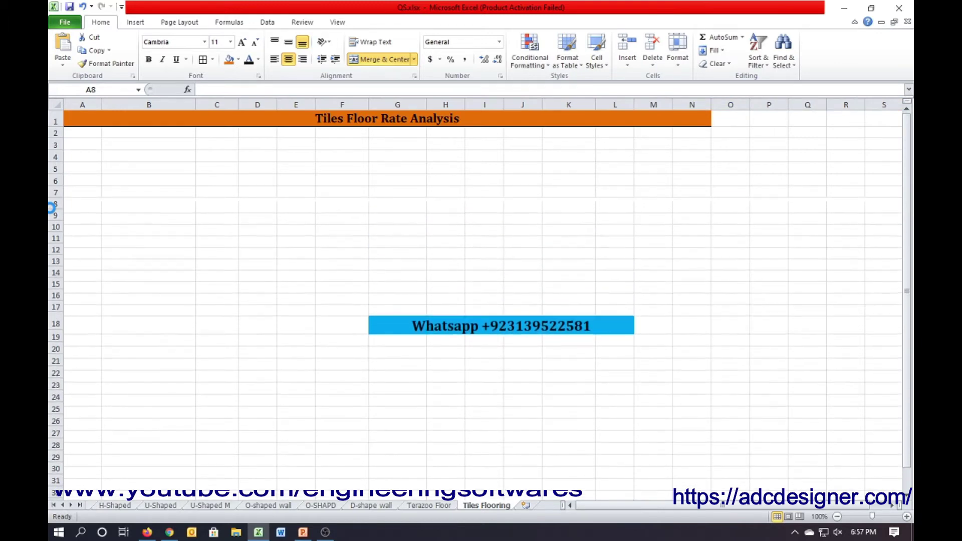
pyautogui.hotkey('ctrl', 'shift', '+')
pyautogui.hotkey('ctrl', 'shift', '+')
pyautogui.hotkey('ctrl', 'shift', '+')
pyautogui.hotkey('ctrl', 'shift', '+')
pyautogui.hotkey('ctrl', 'shift', '+')
pyautogui.hotkey('ctrl', 'shift', '+')
pyautogui.hotkey('ctrl', 'shift', '+')
pyautogui.hotkey('ctrl', 'shift', '+')
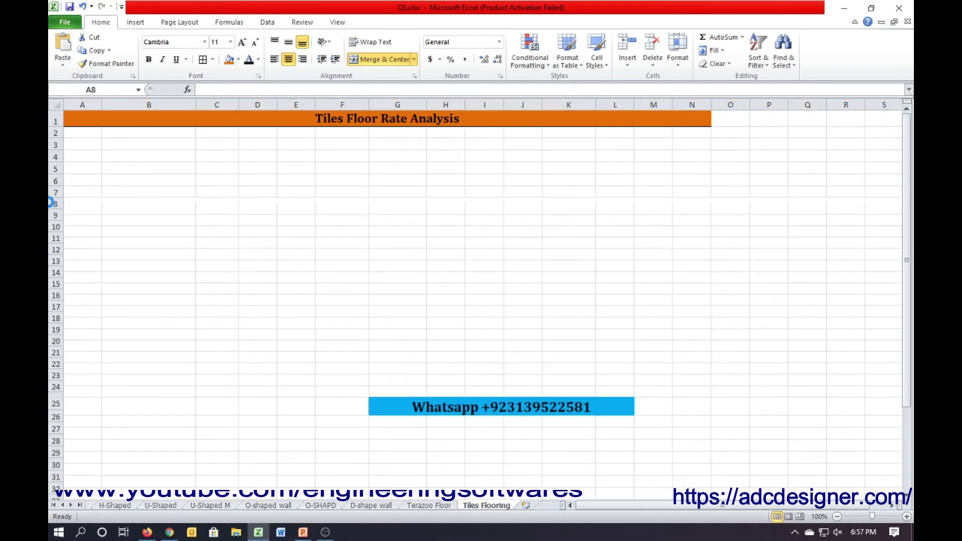
pyautogui.hotkey('ctrl', 'shift', '+')
pyautogui.click(92, 133)
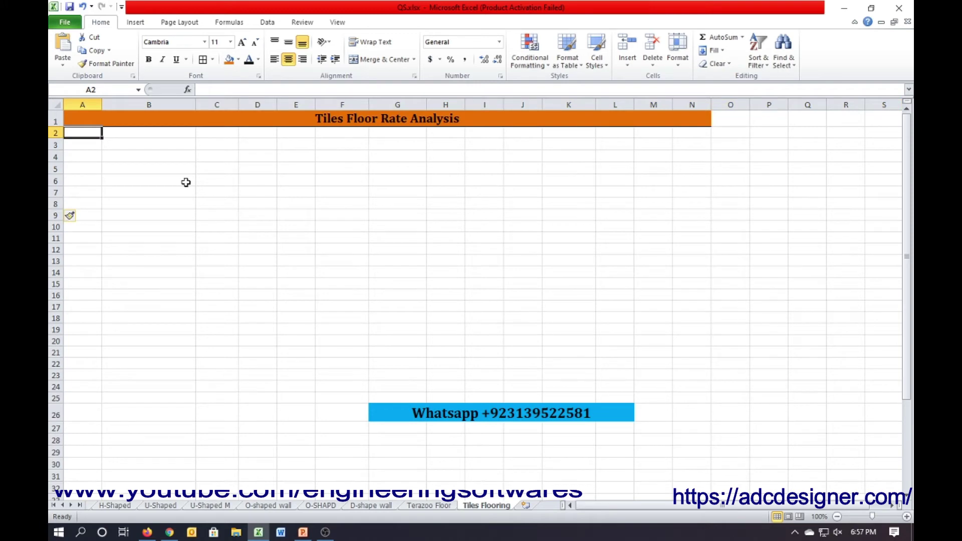
# Step: Enter the headings S.No in A2 and Description in B2
pyautogui.press('Down')
pyautogui.press('Up')
pyautogui.write('S')
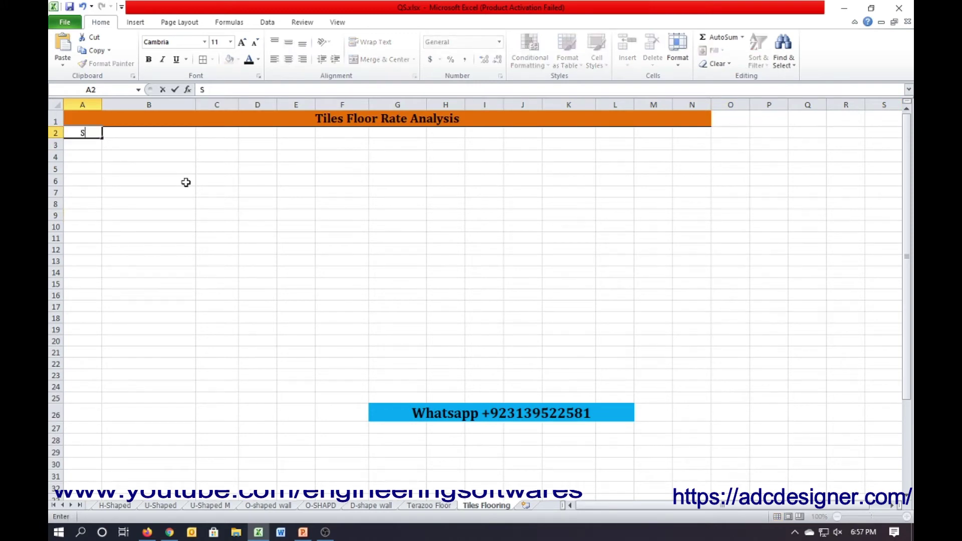
pyautogui.write('.No')
pyautogui.press('Tab')
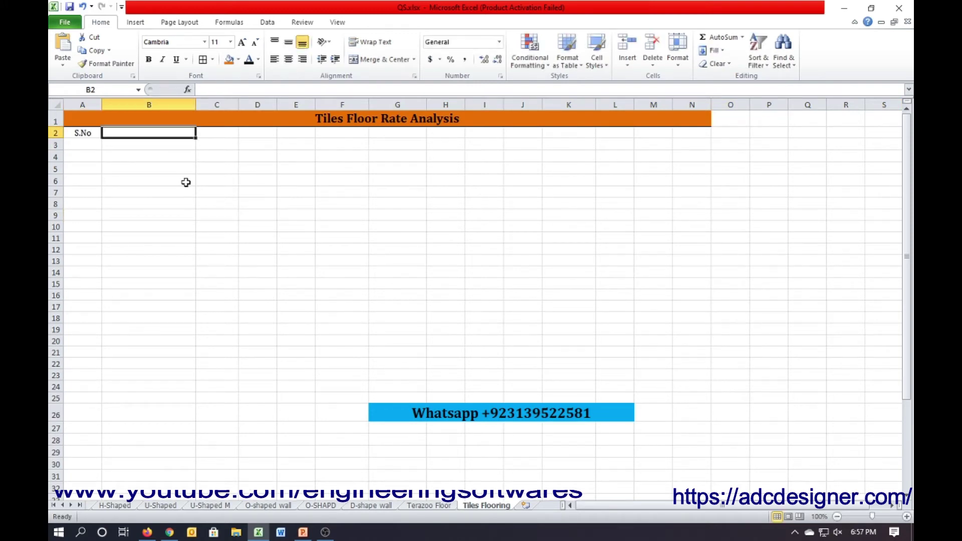
pyautogui.write('Descrip')
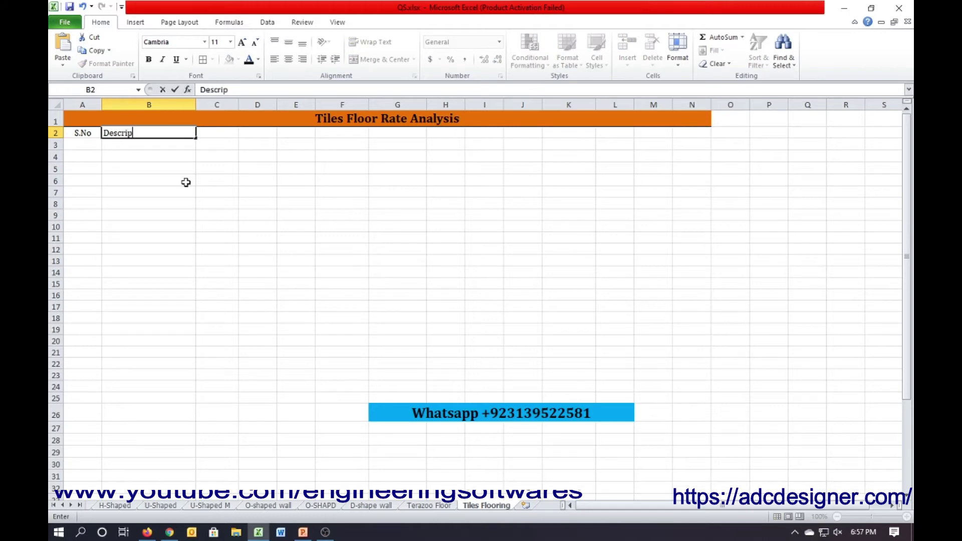
pyautogui.write('n')
pyautogui.press('Return')
pyautogui.press('Up')
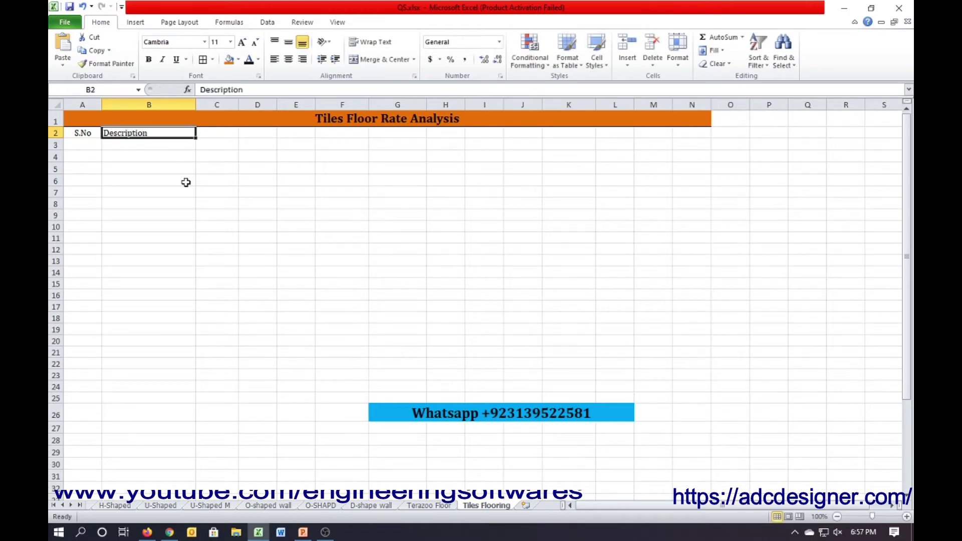
# Step: Enter item 1 with description Master Tiles in A3:B3
pyautogui.click(91, 148)
pyautogui.write('1')
pyautogui.press('Return')
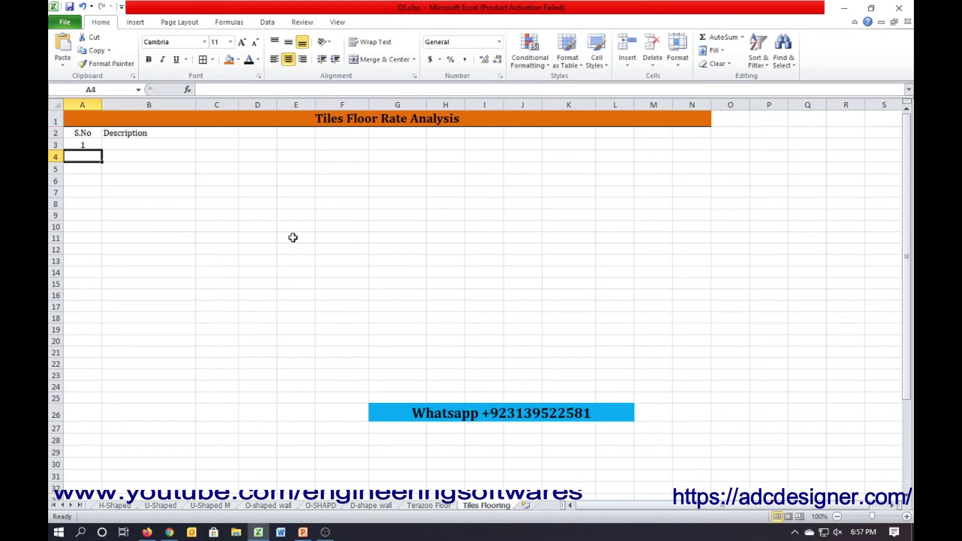
pyautogui.press('Up')
pyautogui.press('Right')
pyautogui.write('M')
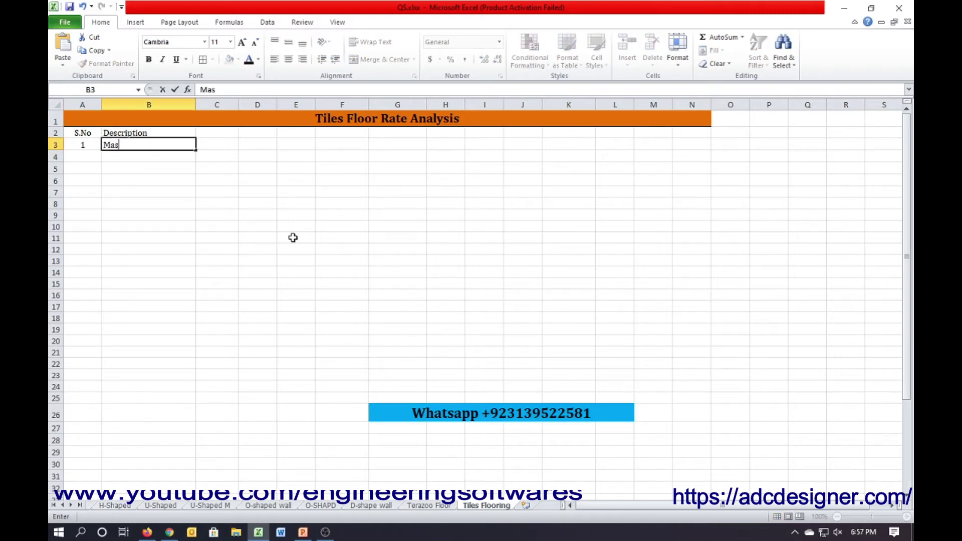
pyautogui.write('le')
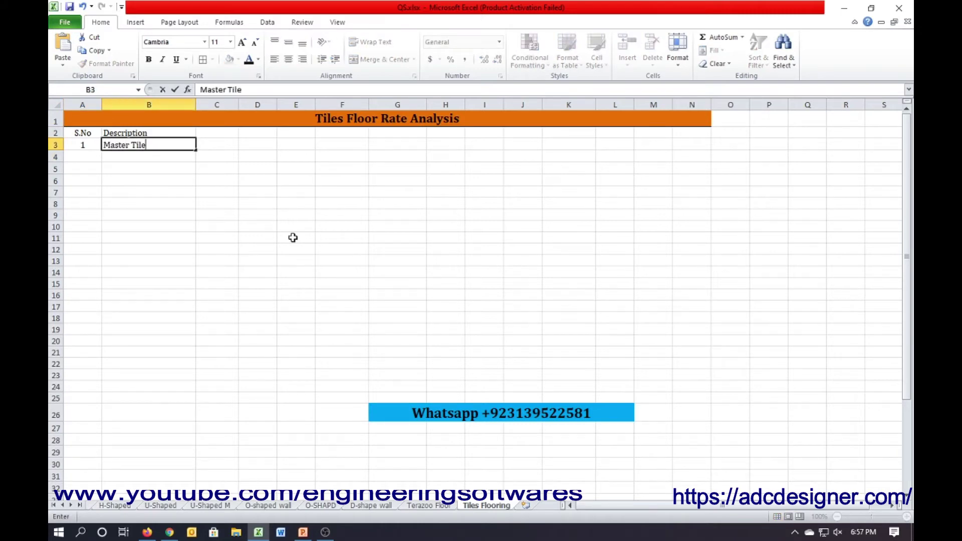
pyautogui.write('s')
pyautogui.press('Return')
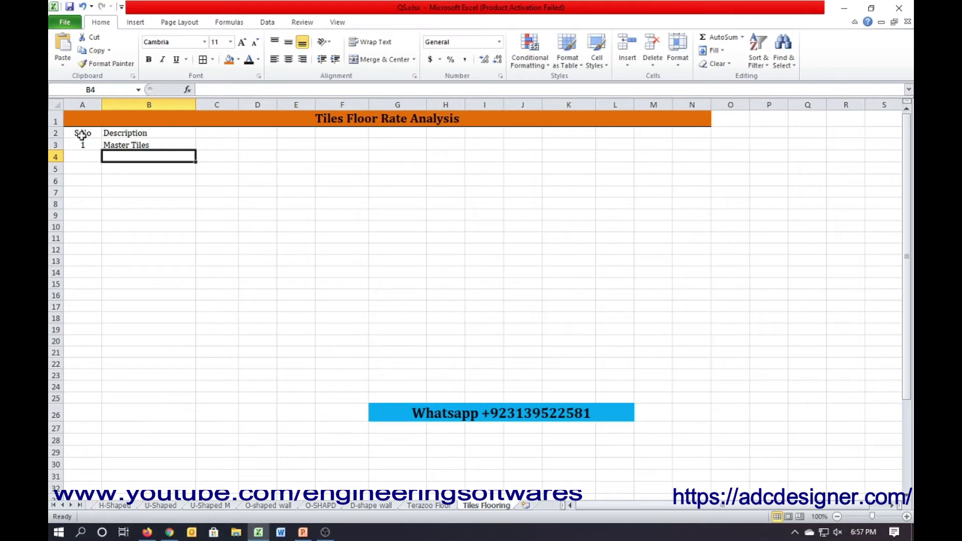
# Step: Raise the A2:N20 text to size 12 and make every row on the sheet taller
pyautogui.moveTo(82, 133)
pyautogui.mouseDown()
pyautogui.moveTo(584, 292)
pyautogui.moveTo(686, 354)
pyautogui.mouseUp()
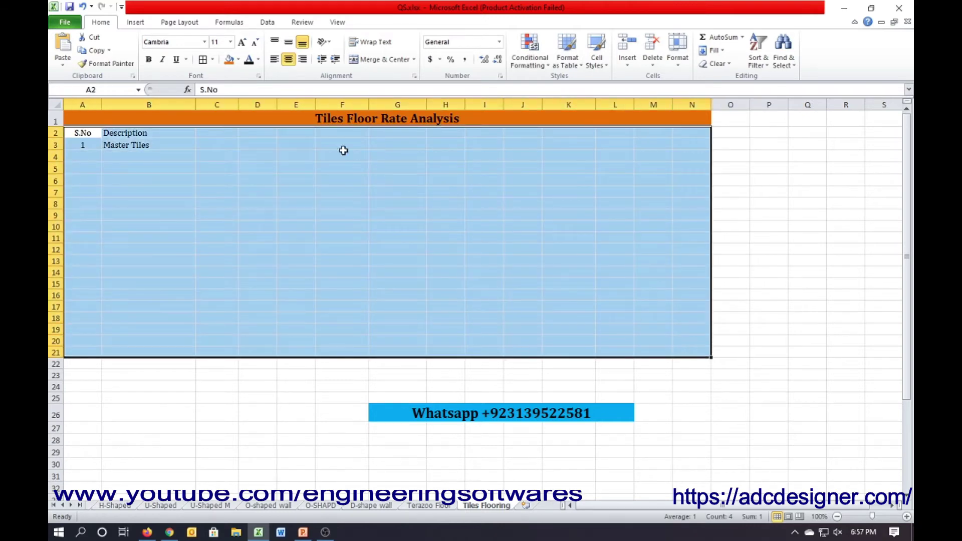
pyautogui.click(243, 44)
pyautogui.moveTo(56, 180); pyautogui.dragTo(56, 180)
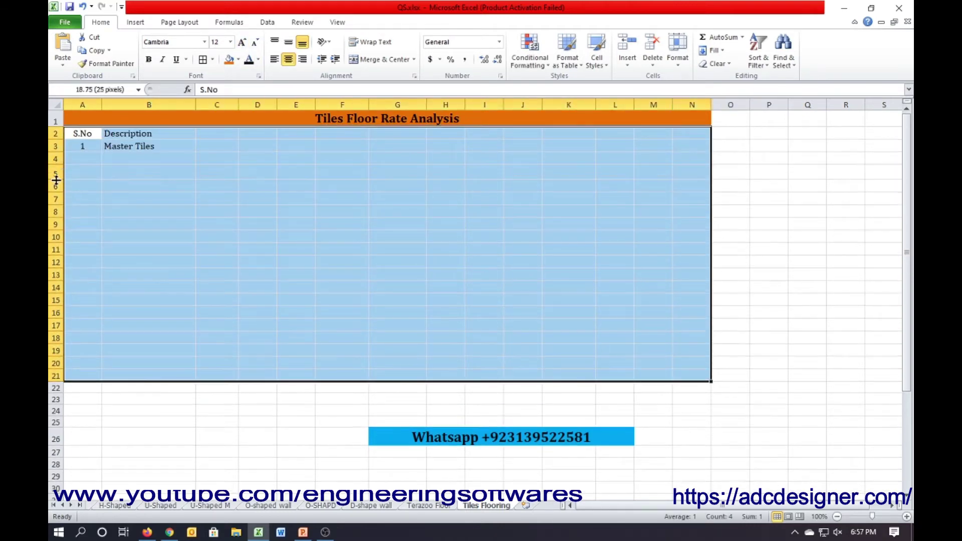
pyautogui.click(56, 134)
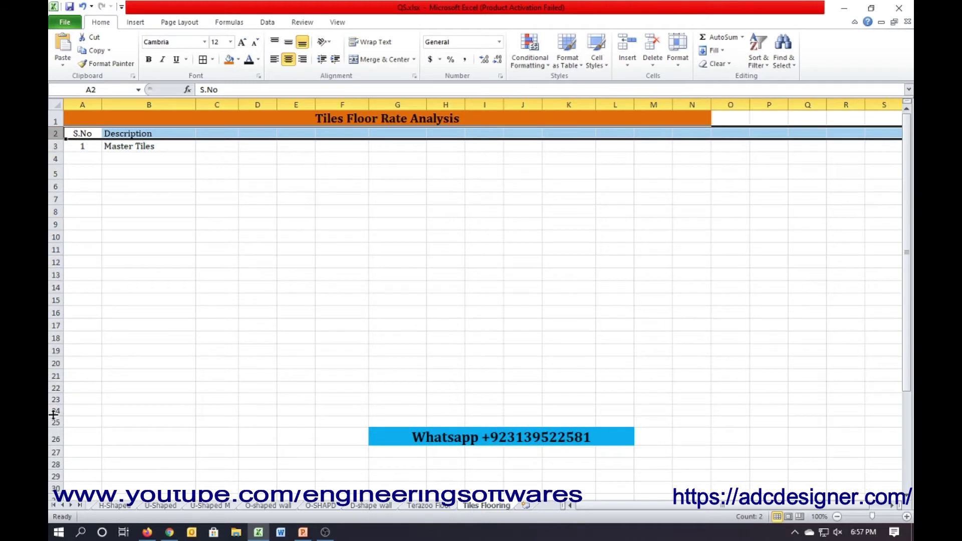
pyautogui.hotkey('ctrl', 'a')
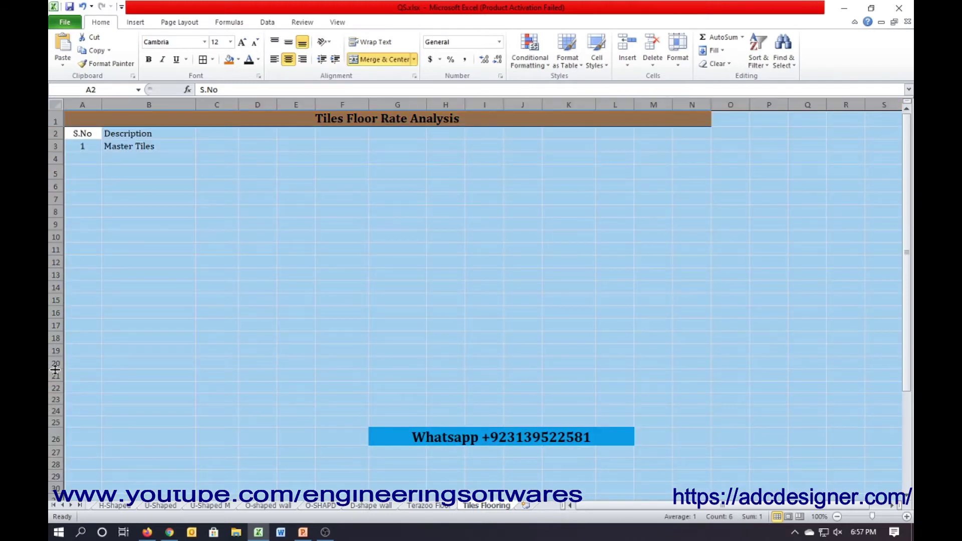
pyautogui.moveTo(55, 369); pyautogui.dragTo(55, 377)
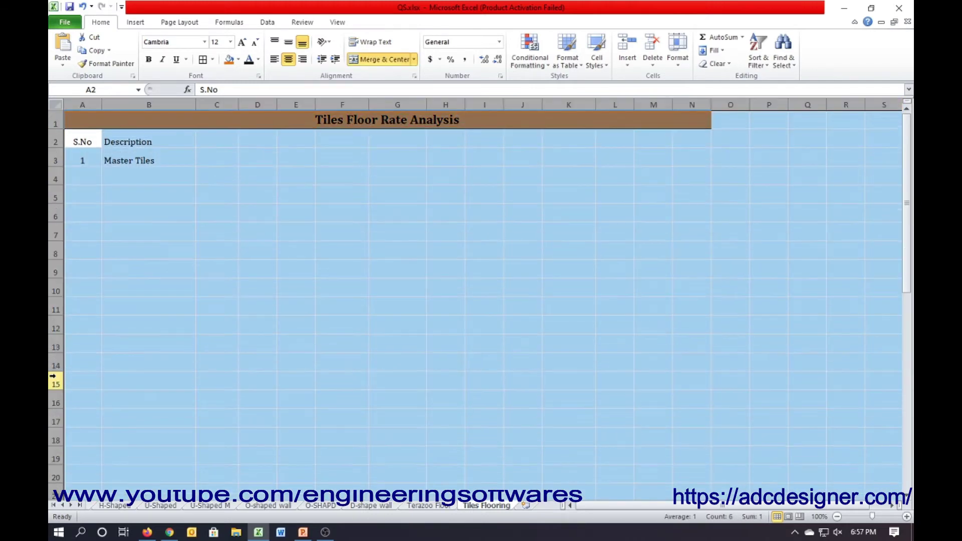
pyautogui.click(163, 180)
# Step: Rename the first item in B3 to Master Tiles 2' x 2'
pyautogui.click(86, 141)
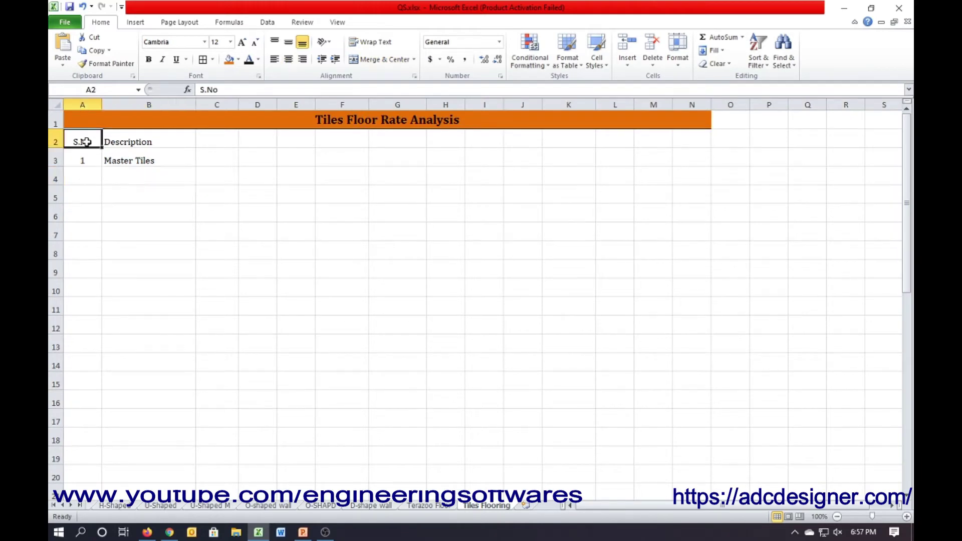
pyautogui.moveTo(86, 142); pyautogui.dragTo(148, 150)
pyautogui.click(149, 156)
pyautogui.doubleClick(163, 159)
pyautogui.write('2')
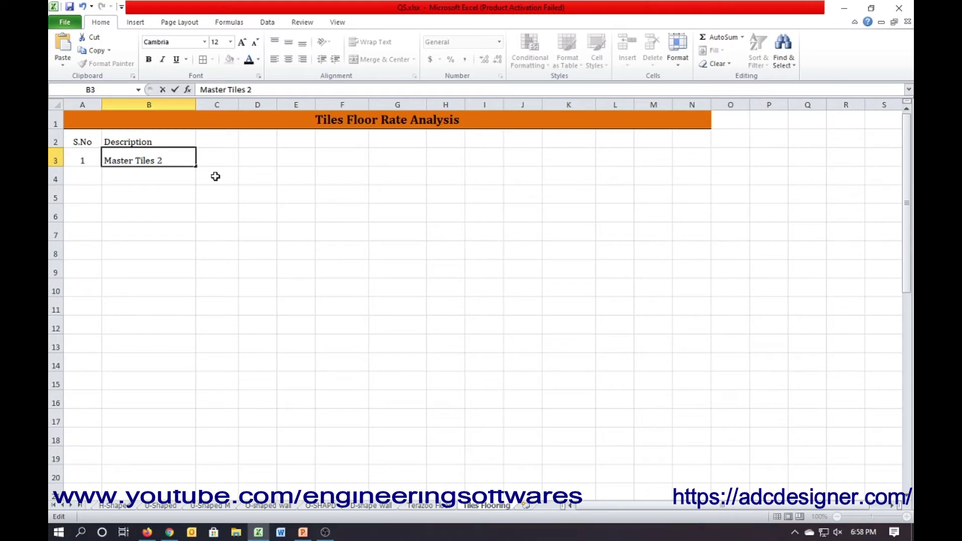
pyautogui.write("' x 2")
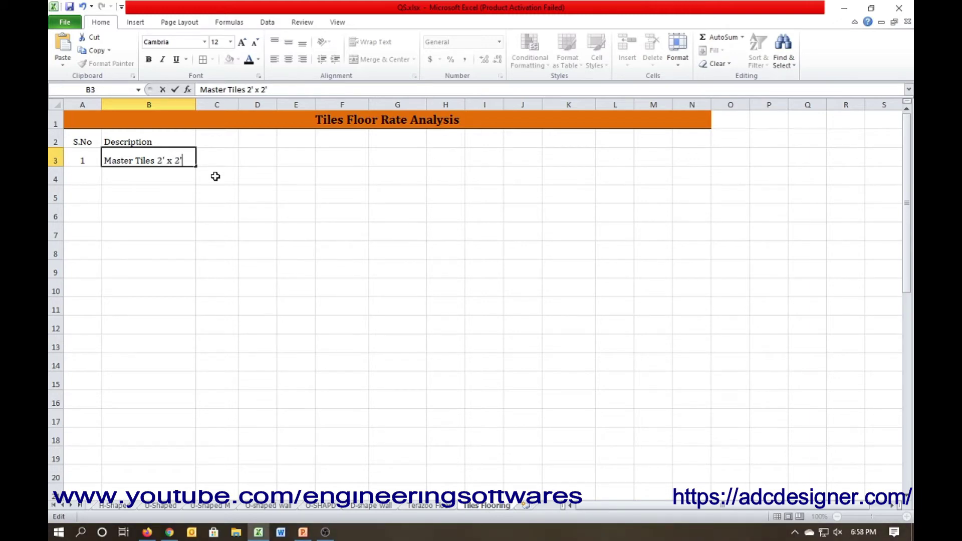
pyautogui.press('Return')
pyautogui.press('Up')
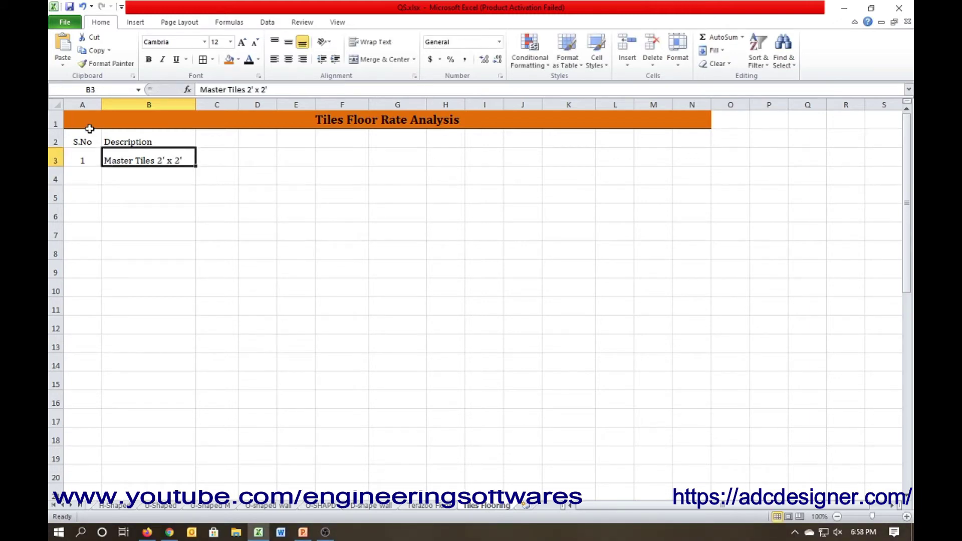
pyautogui.click(83, 144)
# Step: Apply All Borders to the A2:D9 table
pyautogui.moveTo(94, 144); pyautogui.dragTo(256, 268)
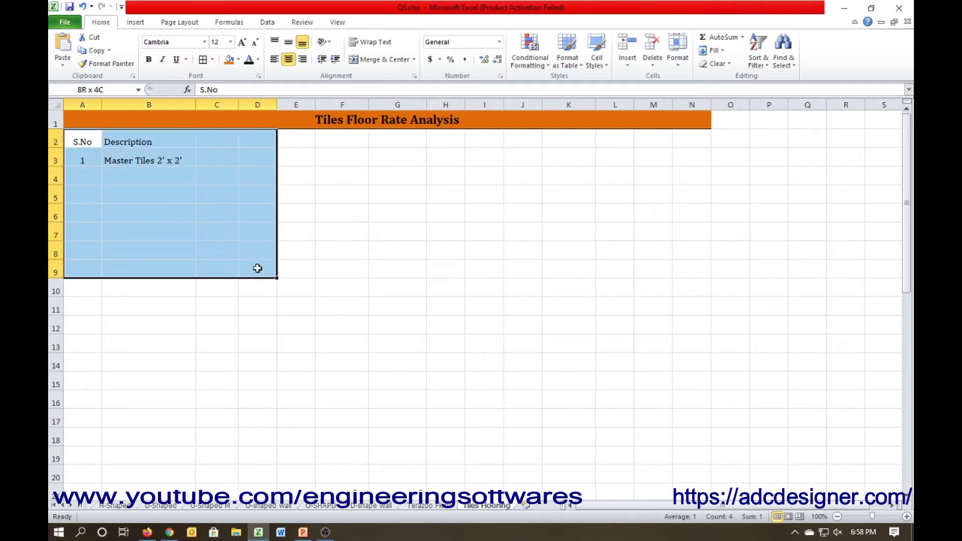
pyautogui.click(203, 59)
pyautogui.click(213, 193)
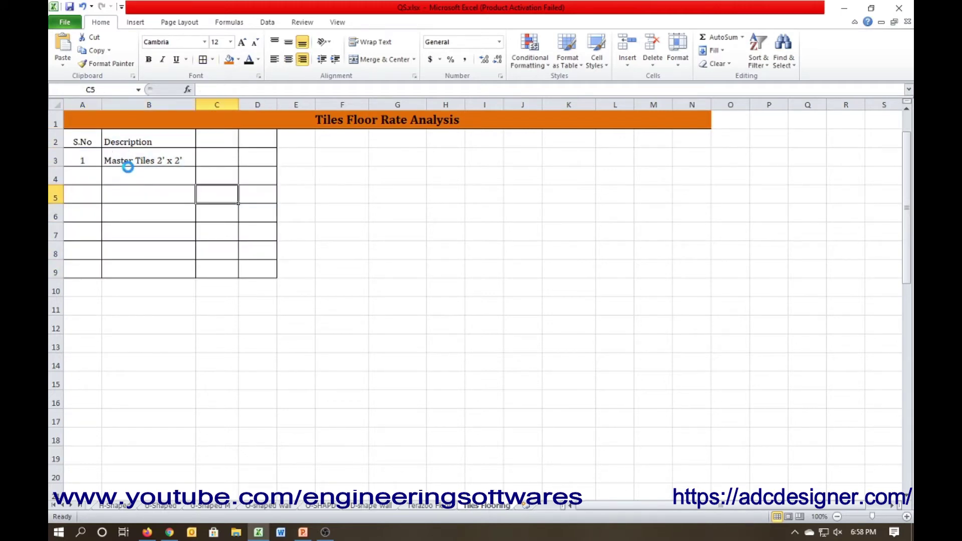
pyautogui.keyDown('ctrl'); pyautogui.scroll(2, 125, 168); pyautogui.keyUp('ctrl')
pyautogui.scroll(1, 366, 326)
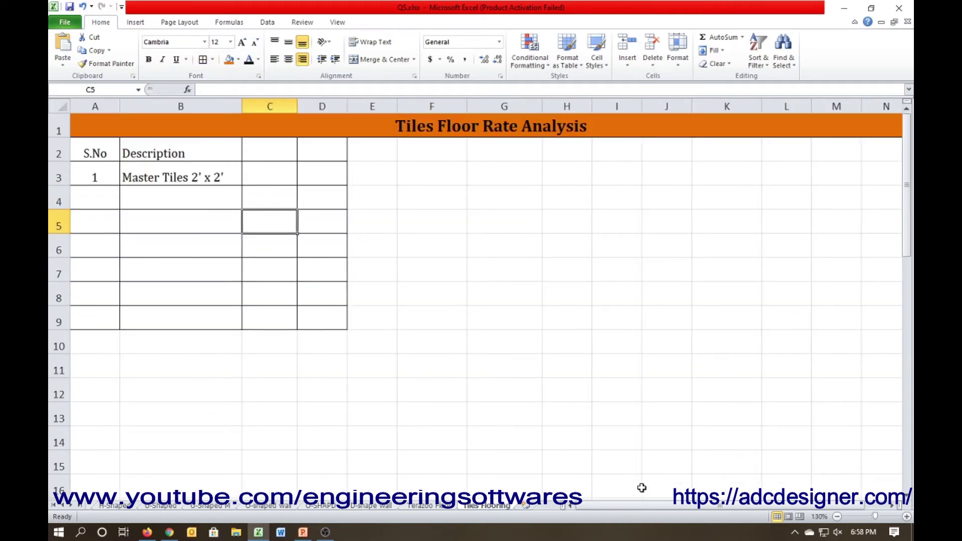
# Step: Narrow column A to fit the serial numbers
pyautogui.click(166, 321)
pyautogui.click(96, 176)
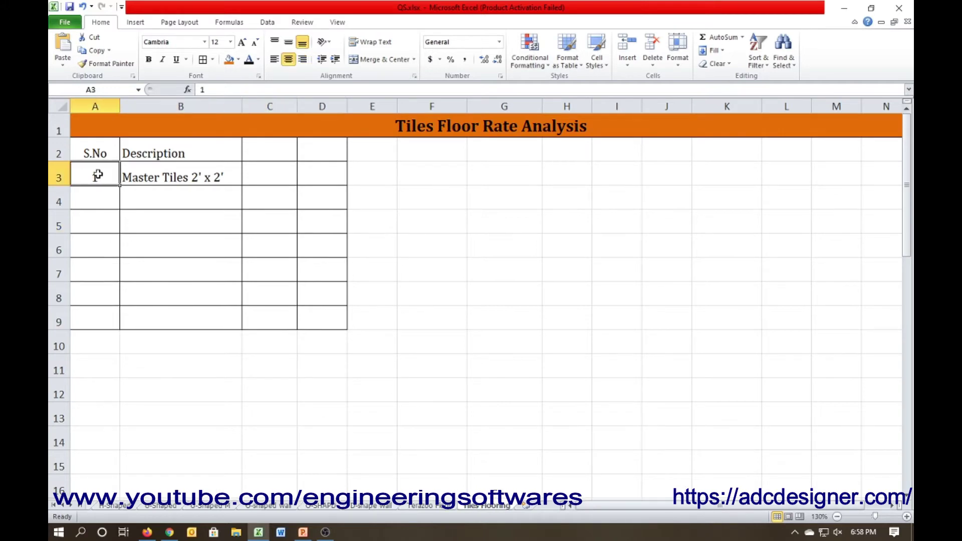
pyautogui.moveTo(119, 106); pyautogui.dragTo(101, 107)
pyautogui.click(138, 225)
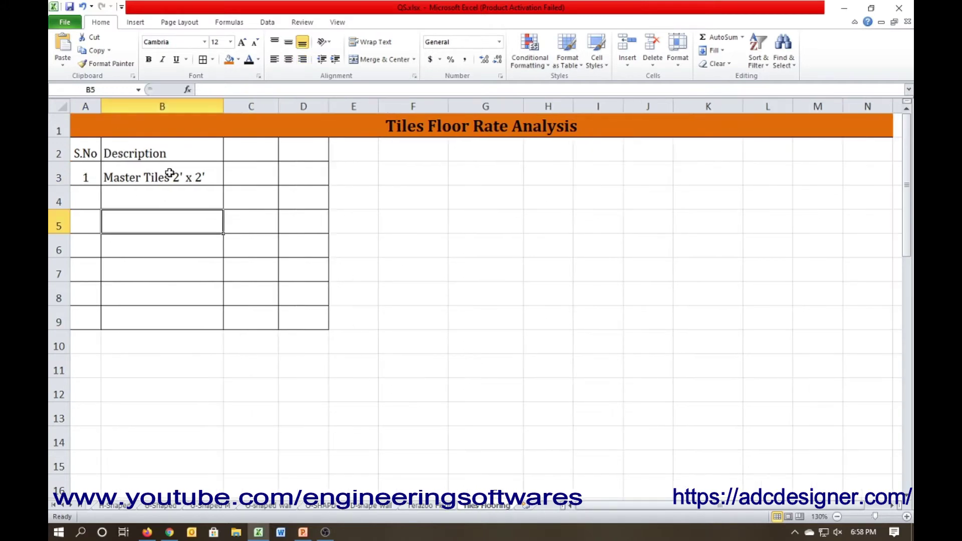
pyautogui.click(176, 169)
pyautogui.click(262, 159)
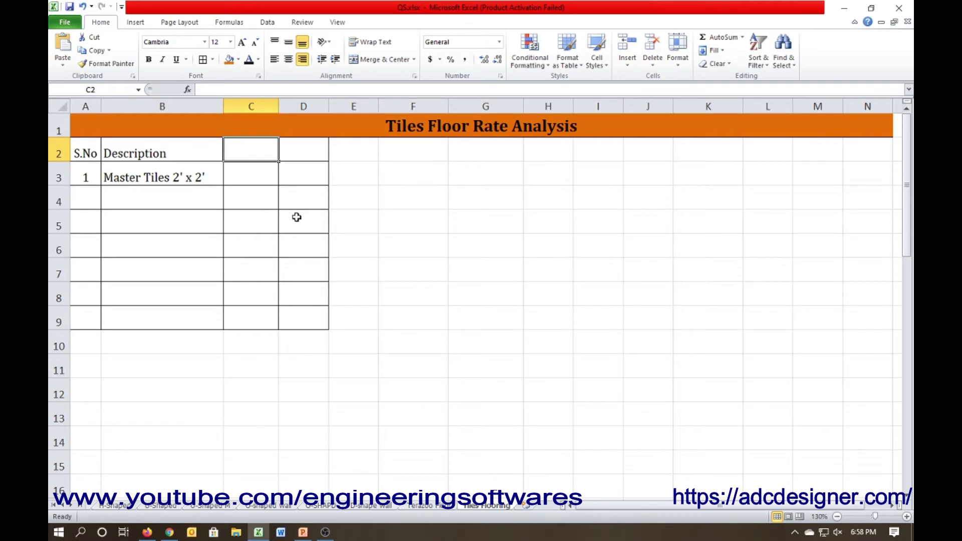
# Step: Add the Unit heading in C2 and the unit Sq.M in C3
pyautogui.write('Unit')
pyautogui.press('Return')
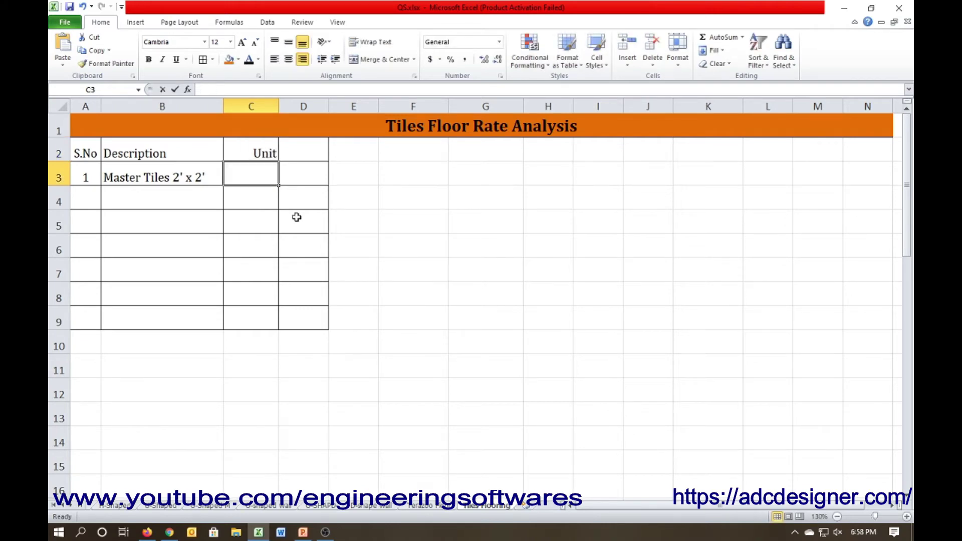
pyautogui.write('Sq.Ft')
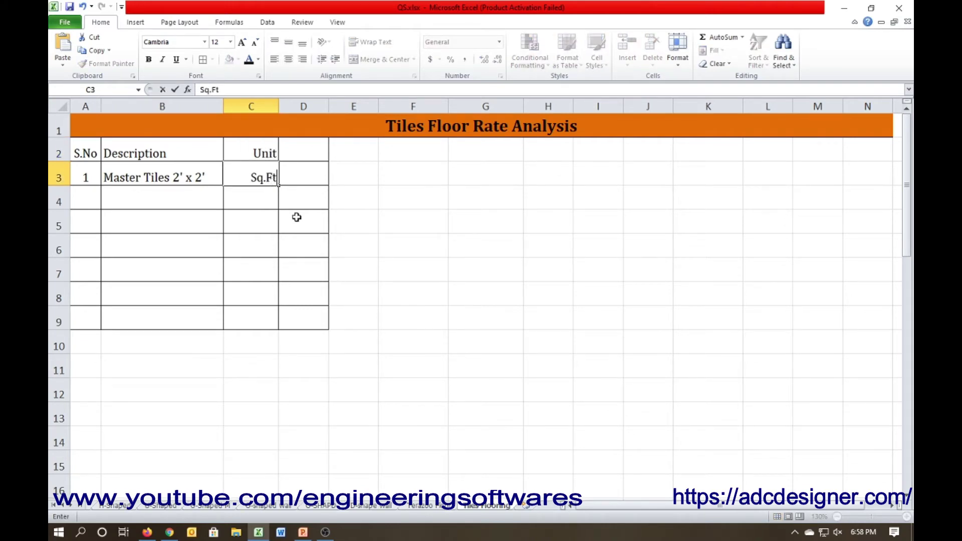
pyautogui.press('BackSpace')
pyautogui.press('BackSpace')
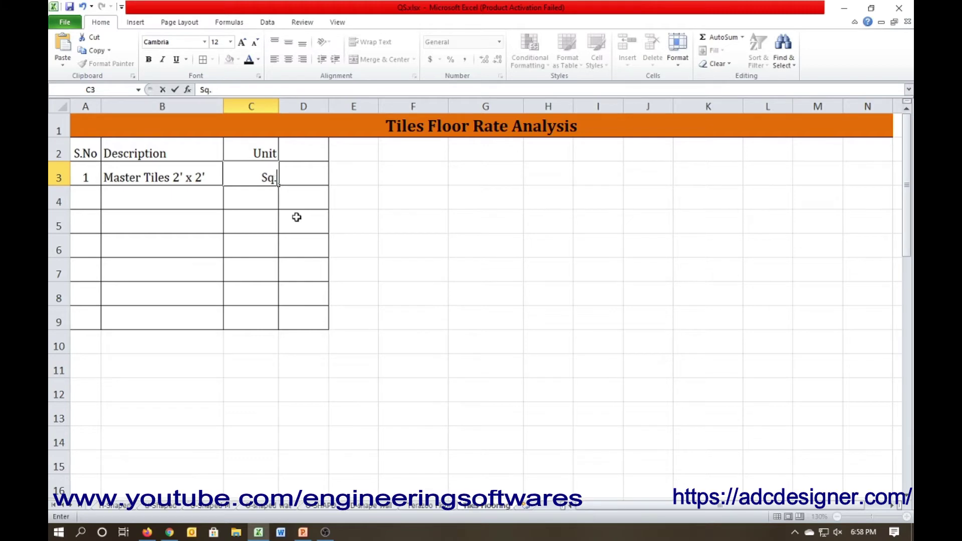
pyautogui.write('M')
pyautogui.press('Return')
pyautogui.press('Up')
pyautogui.press('Up')
pyautogui.press('Right')
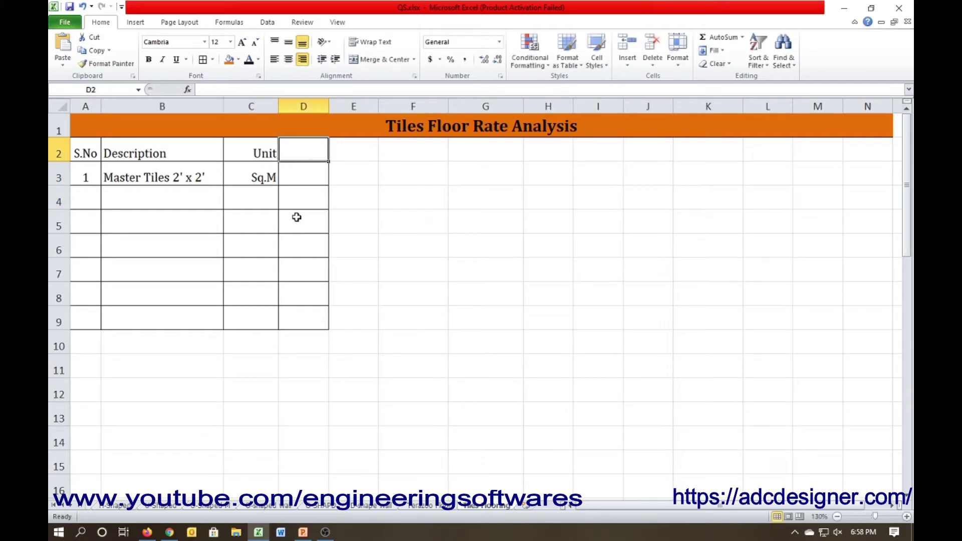
# Step: Add the Qty, Rat and Amount headings in D2, E2 and F2
pyautogui.write('Qty')
pyautogui.press('Return')
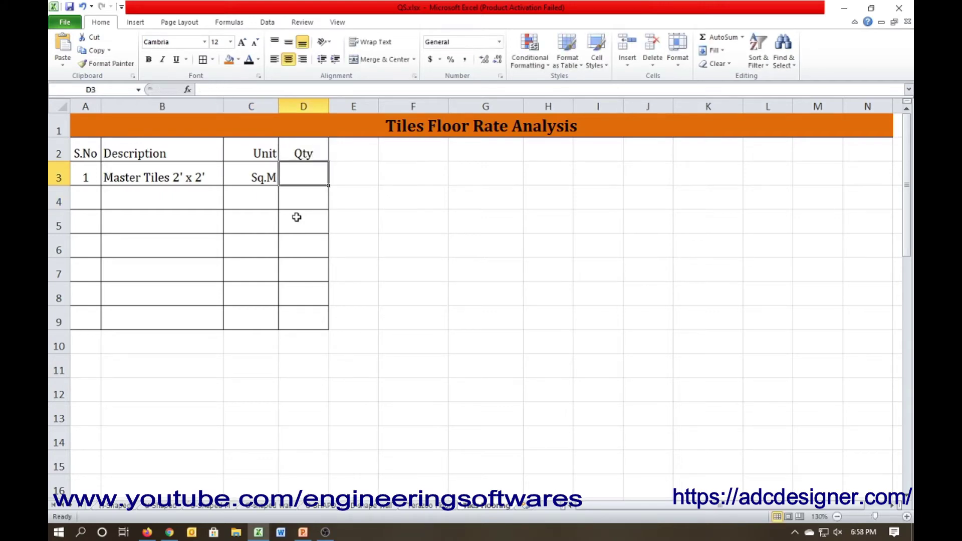
pyautogui.press('Up')
pyautogui.press('Right')
pyautogui.write('Rat')
pyautogui.press('Tab')
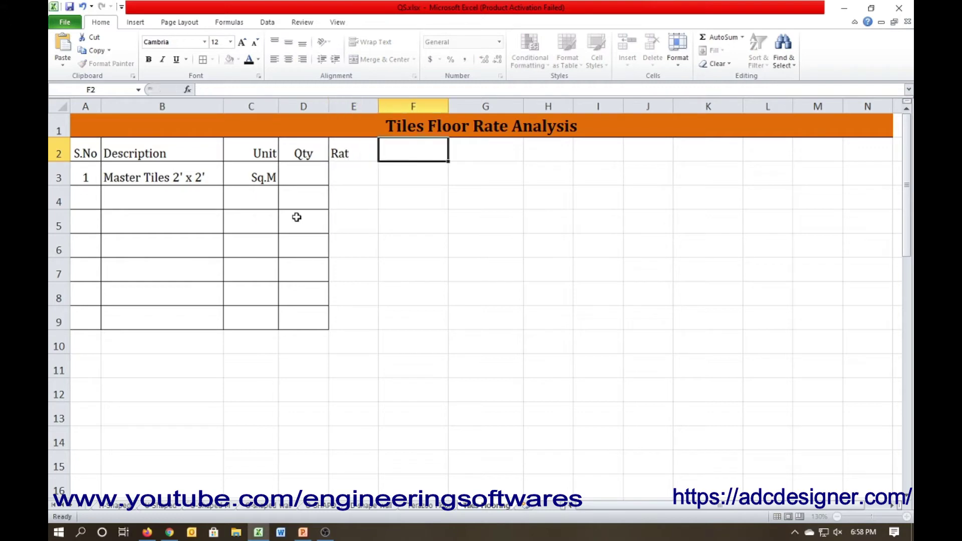
pyautogui.write('Am')
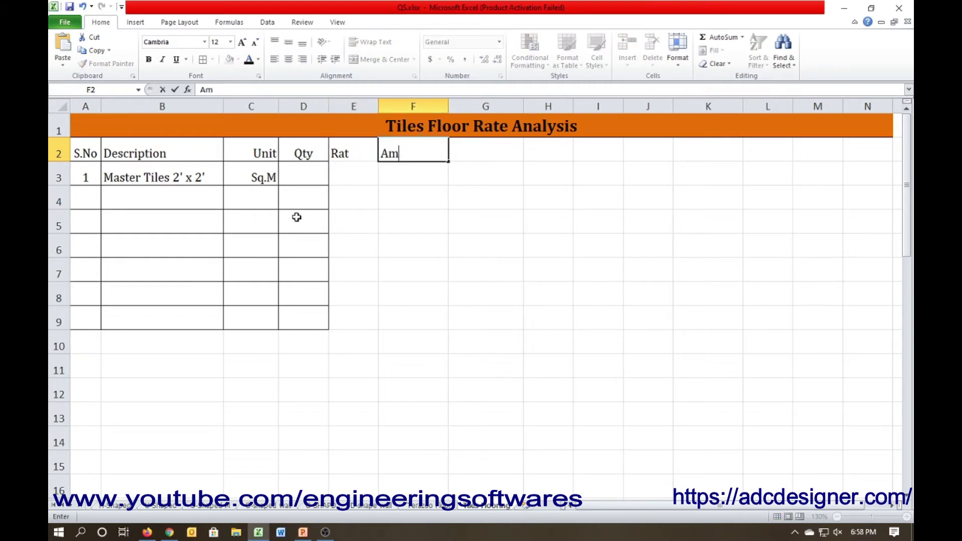
pyautogui.write('ount')
pyautogui.press('Return')
pyautogui.press('Up')
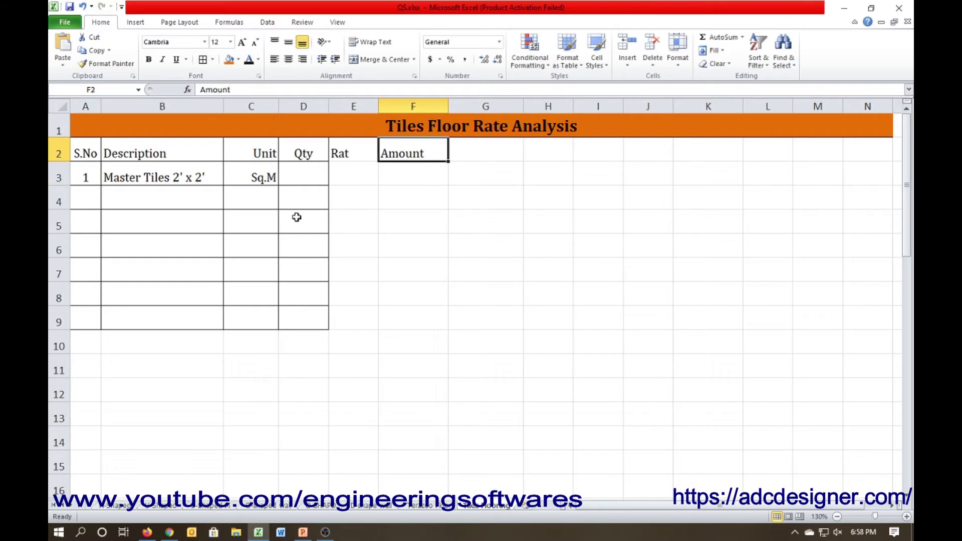
# Step: Apply All Borders to the enlarged table A2:F9
pyautogui.press('Left')
pyautogui.press('Left')
pyautogui.press('Left')
pyautogui.press('Left')
pyautogui.press('Left')
pyautogui.hotkey('shift', 'Right')
pyautogui.hotkey('shift', 'Right')
pyautogui.hotkey('shift', 'Right')
pyautogui.hotkey('shift', 'Right')
pyautogui.hotkey('shift', 'Right')
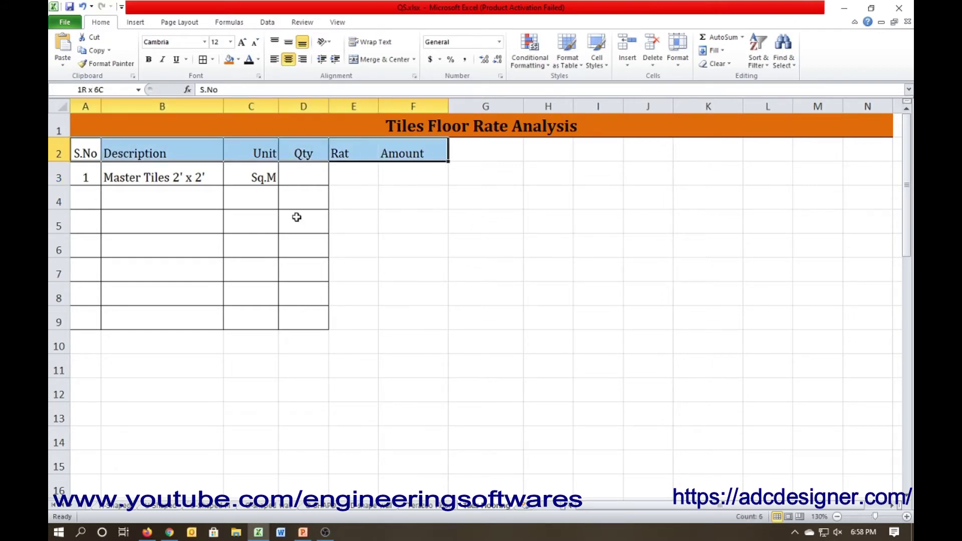
pyautogui.hotkey('shift', 'Down')
pyautogui.hotkey('shift', 'Down')
pyautogui.hotkey('shift', 'Down')
pyautogui.hotkey('shift', 'Down')
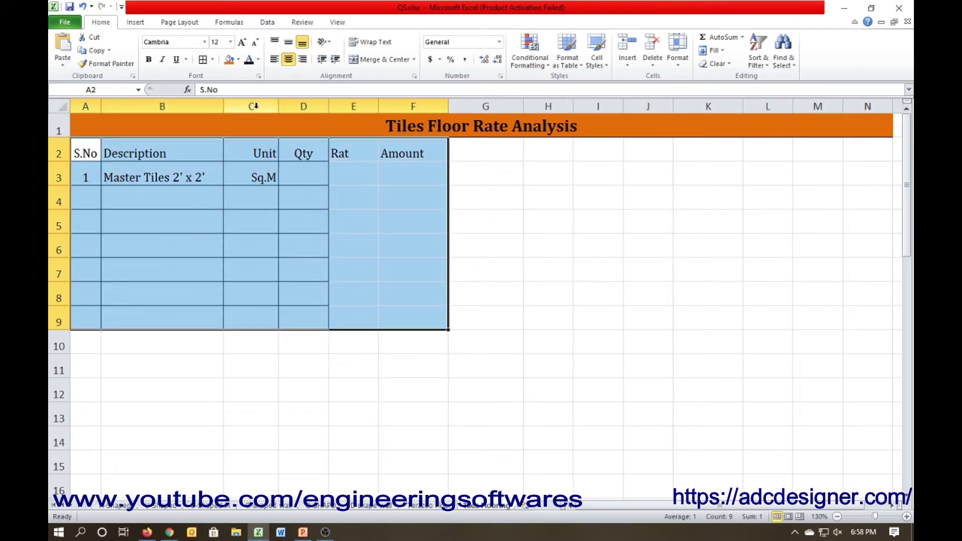
pyautogui.click(203, 59)
pyautogui.click(321, 175)
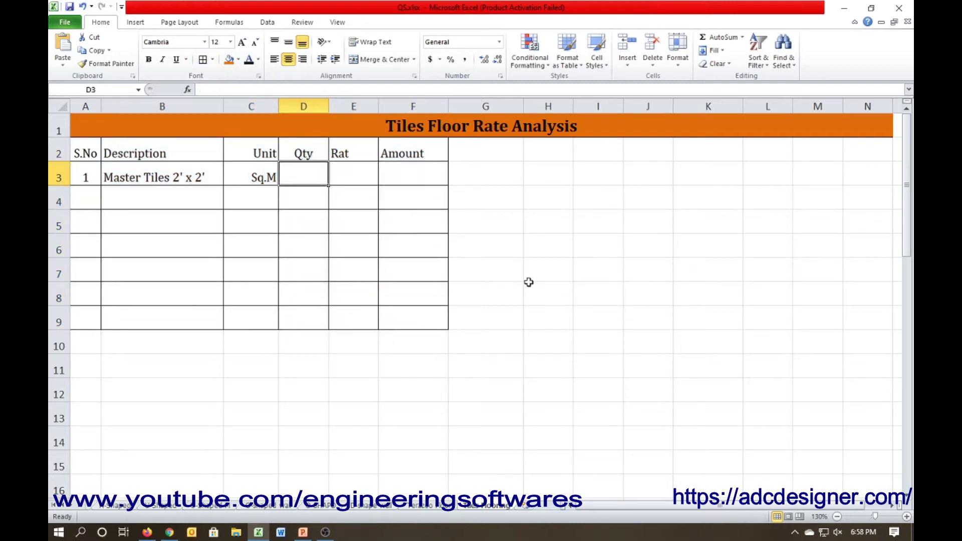
# Step: Enter quantity 300, rate 1700 and an Amount formula multiplying rate by quantity in row 3
pyautogui.write('300')
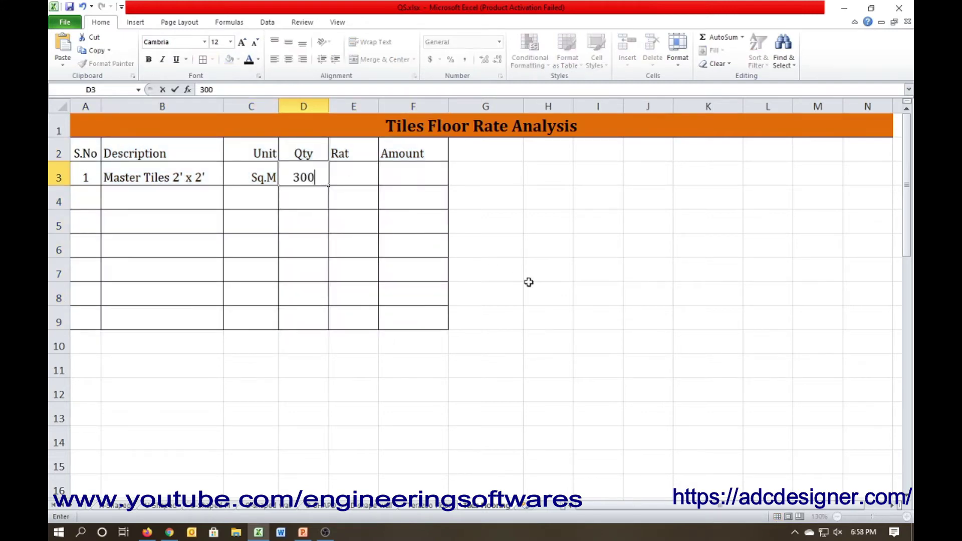
pyautogui.press('Tab')
pyautogui.write('17')
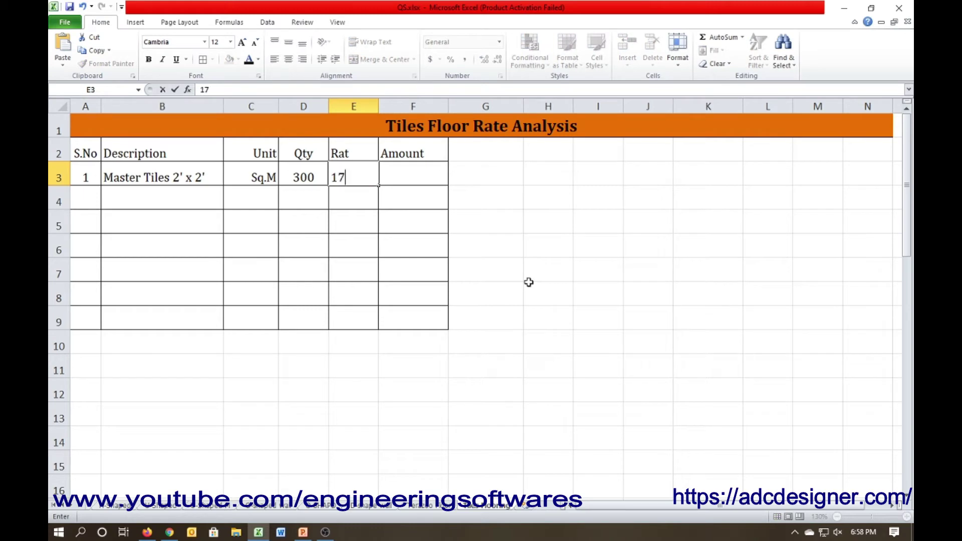
pyautogui.write('00')
pyautogui.press('Tab')
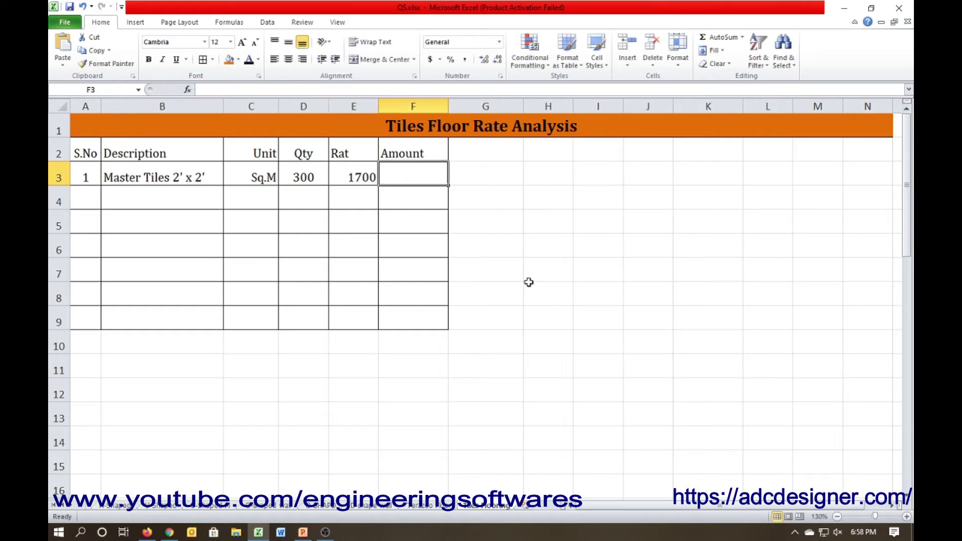
pyautogui.write('=')
pyautogui.press('Left')
pyautogui.write('*')
pyautogui.press('Left')
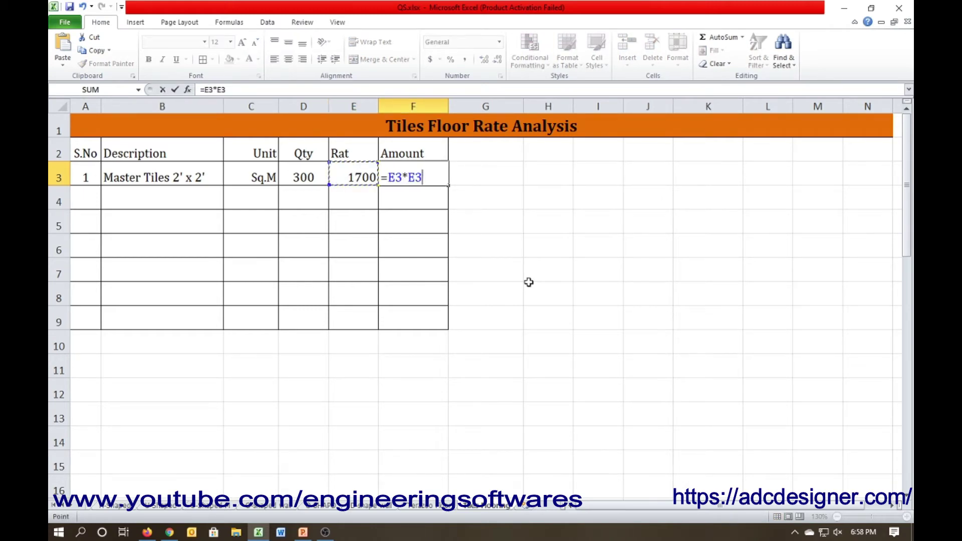
pyautogui.press('Left')
pyautogui.press('Return')
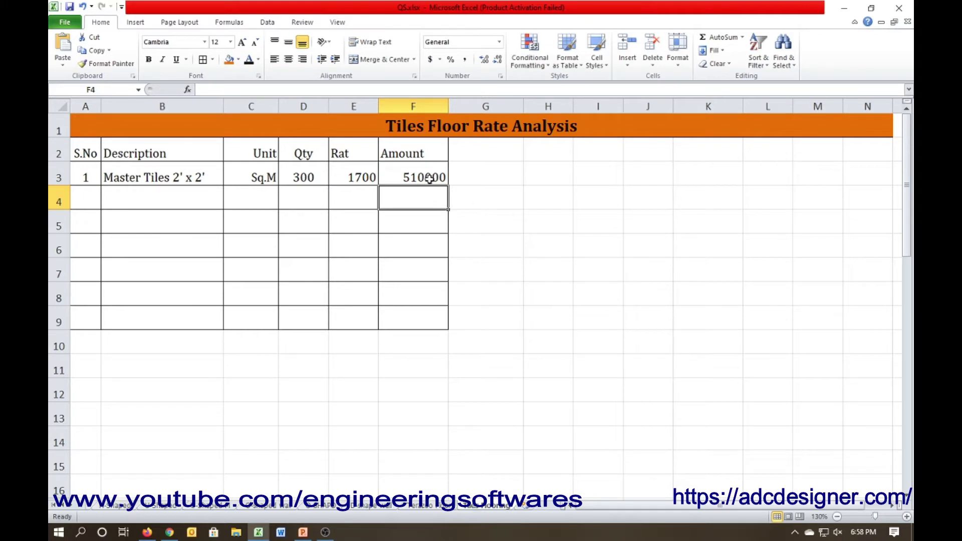
# Step: Format the F3 amount as 510,000 with thousands separators and no decimals
pyautogui.click(429, 178)
pyautogui.click(498, 61)
pyautogui.click(498, 62)
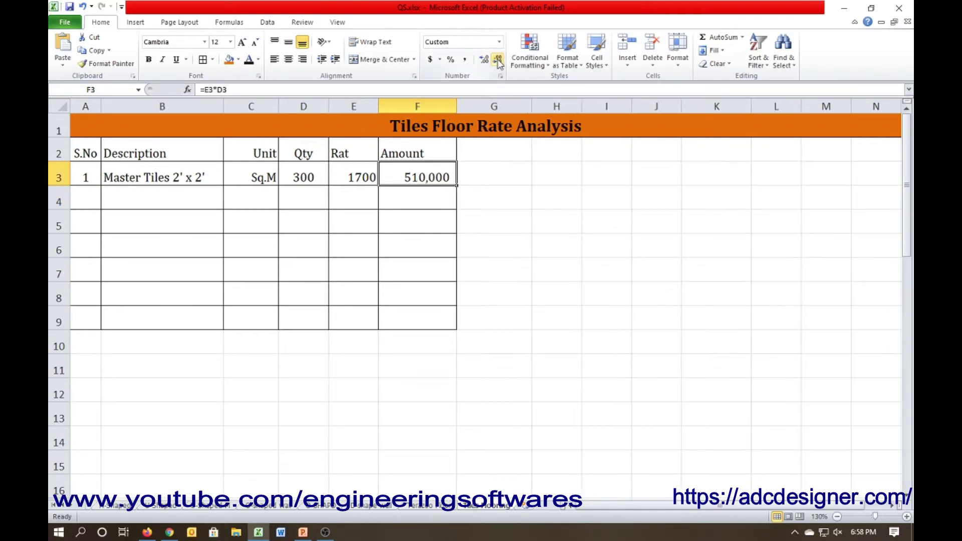
pyautogui.click(439, 217)
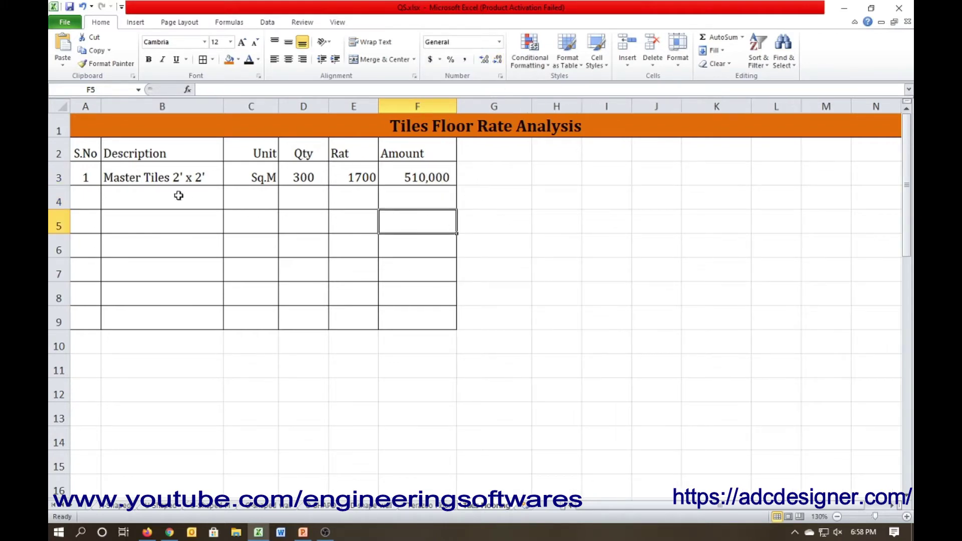
pyautogui.click(153, 200)
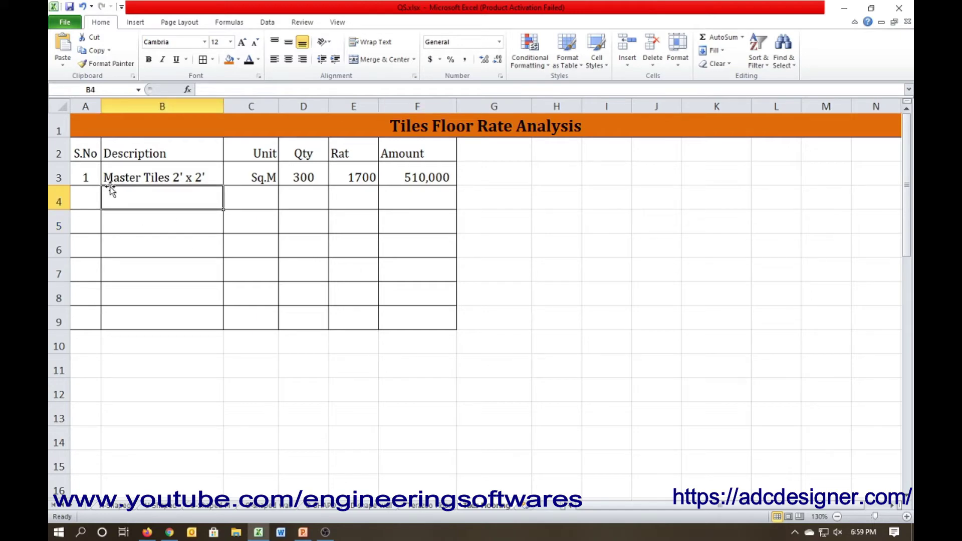
pyautogui.click(59, 178)
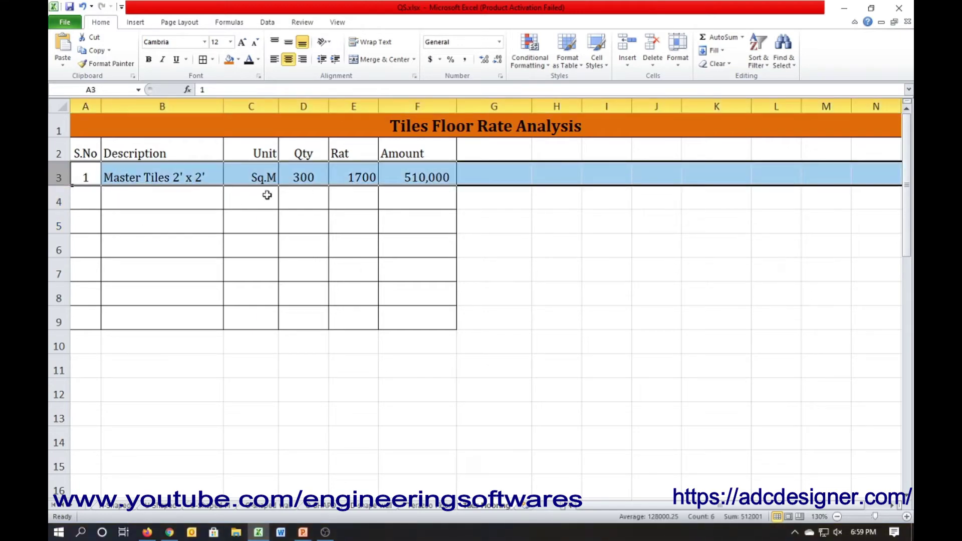
pyautogui.click(151, 200)
# Step: Change the B3 description to "Providing of Master Tiles 2' x 2'"
pyautogui.doubleClick(111, 178)
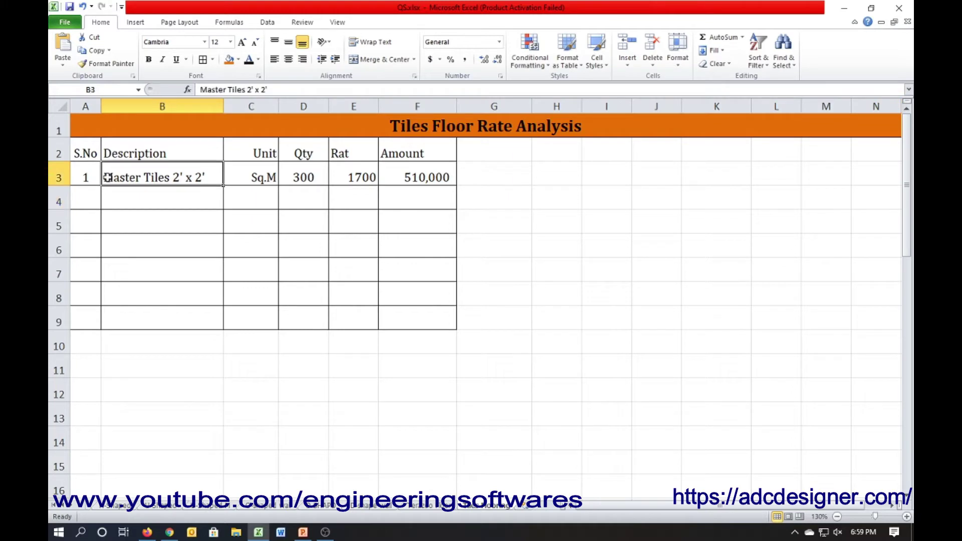
pyautogui.write('Pro')
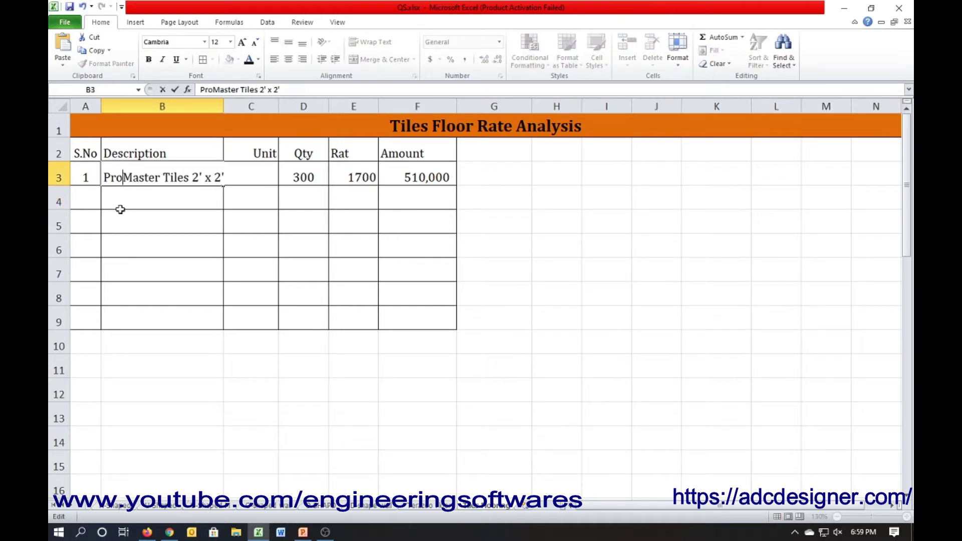
pyautogui.write('viding of')
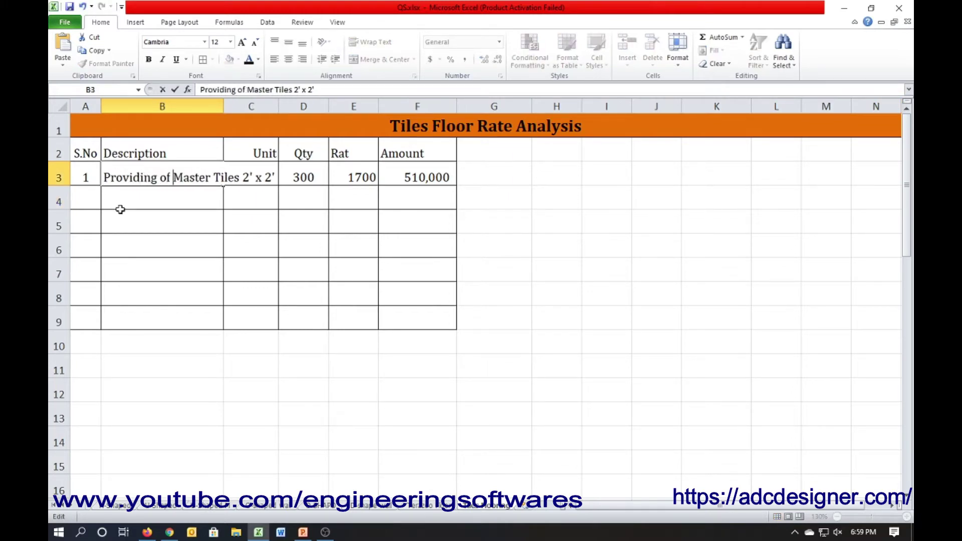
pyautogui.press('Return')
pyautogui.click(142, 176)
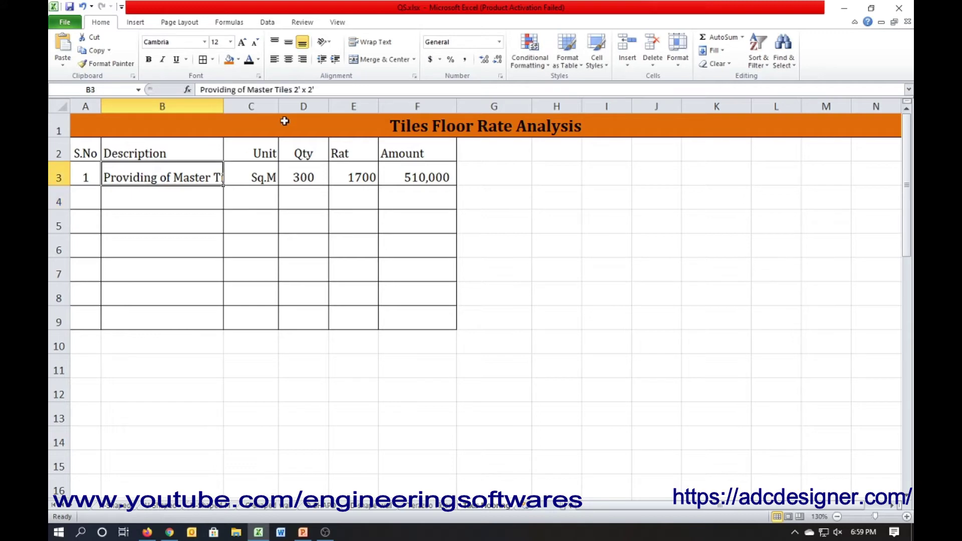
# Step: AutoFit column B to the description and centre the Unit column C
pyautogui.doubleClick(226, 106)
pyautogui.click(225, 233)
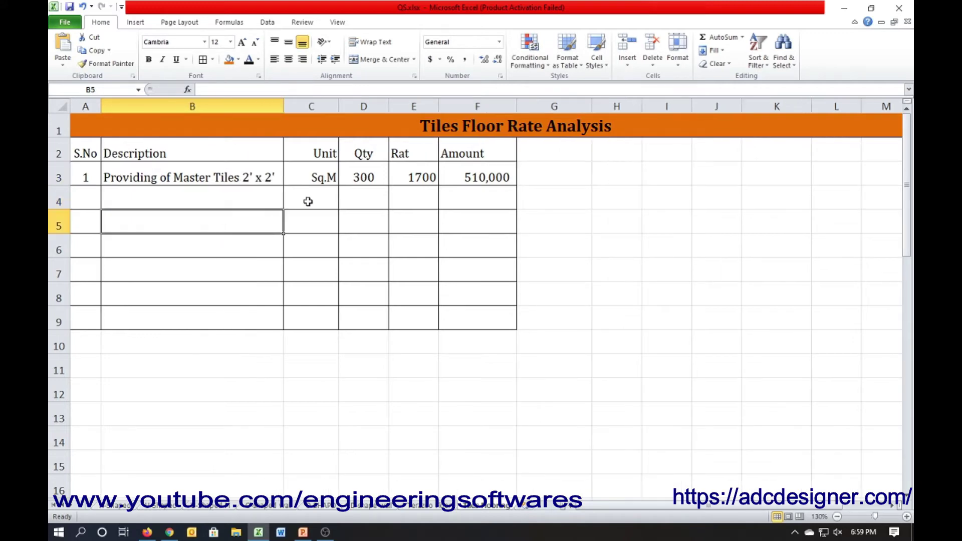
pyautogui.click(308, 198)
pyautogui.click(311, 106)
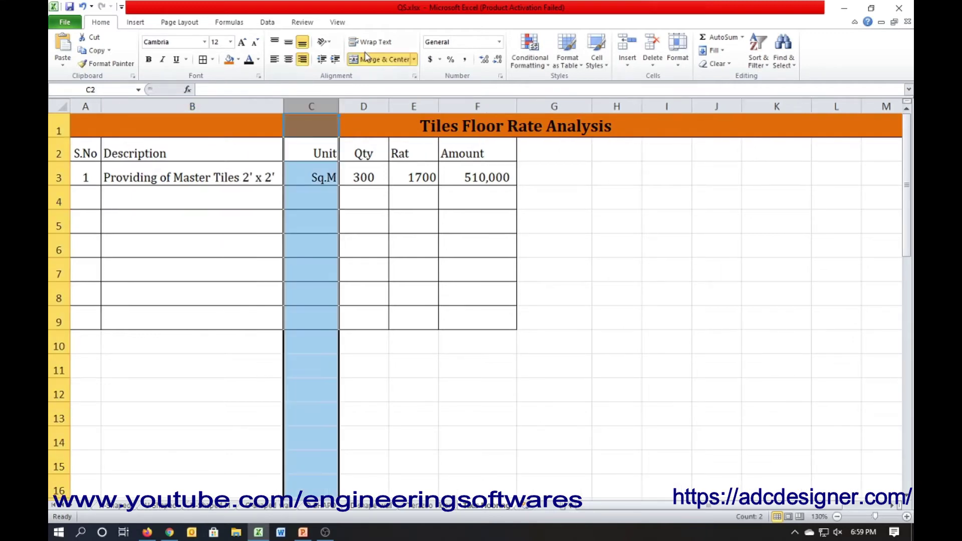
pyautogui.click(288, 59)
pyautogui.click(291, 231)
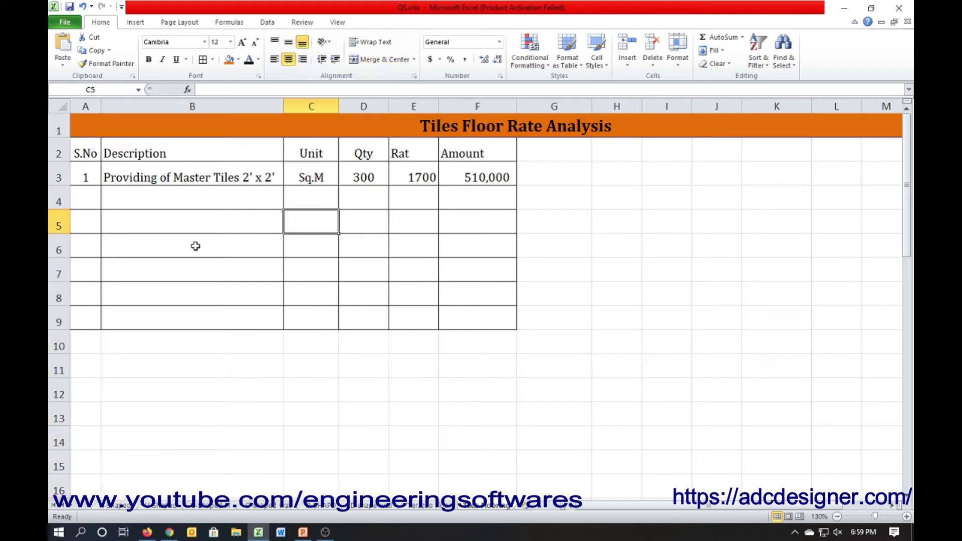
pyautogui.click(156, 244)
pyautogui.click(150, 198)
# Step: Number item 2 in A4 and copy the tile description down into B4
pyautogui.click(94, 199)
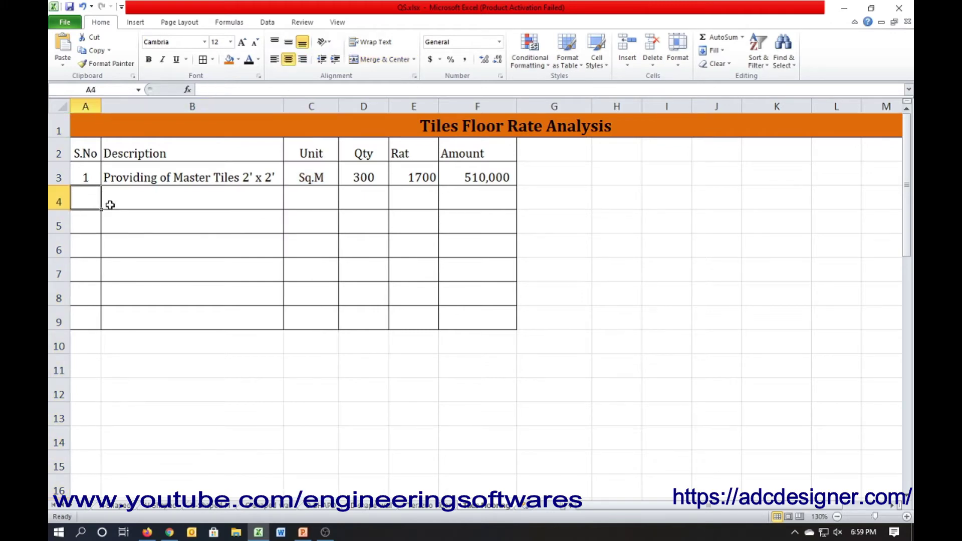
pyautogui.write('2')
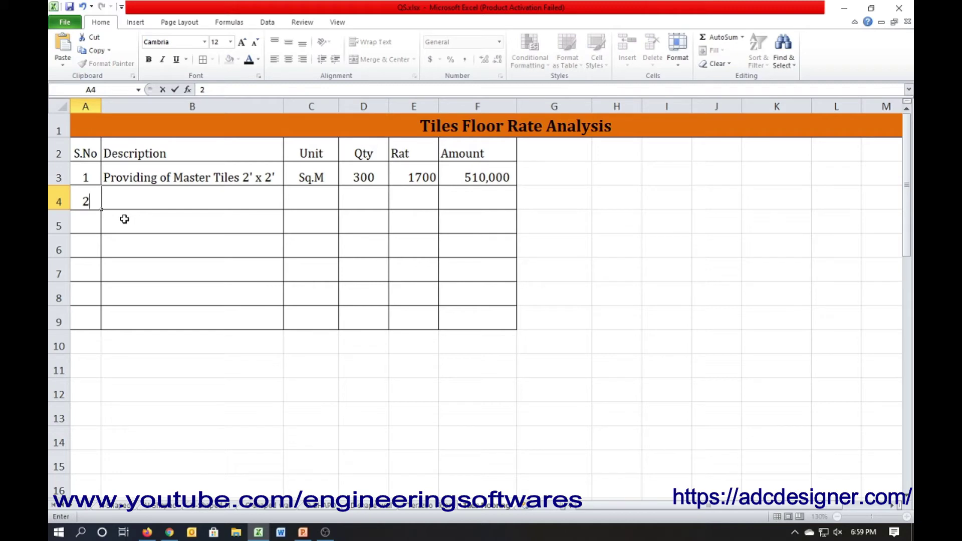
pyautogui.press('Tab')
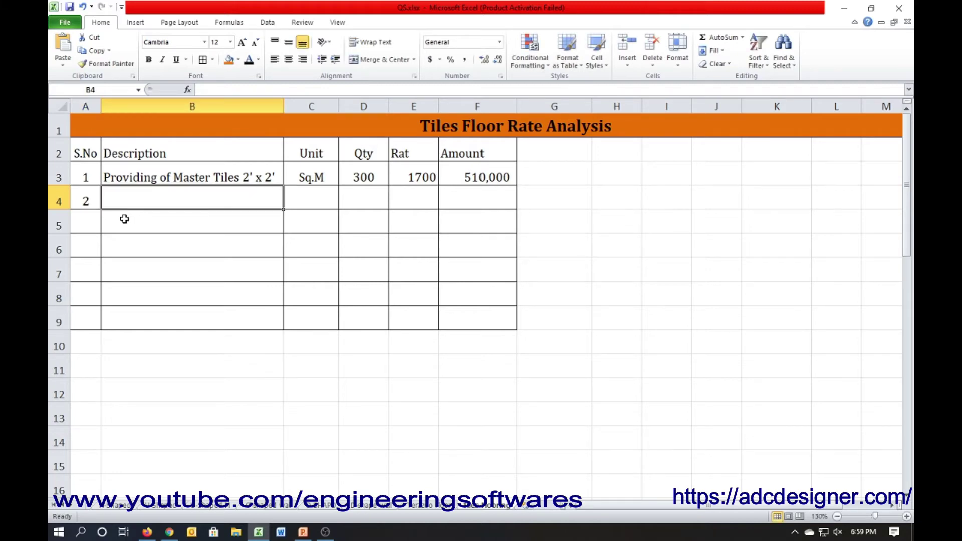
pyautogui.write('Fixing ')
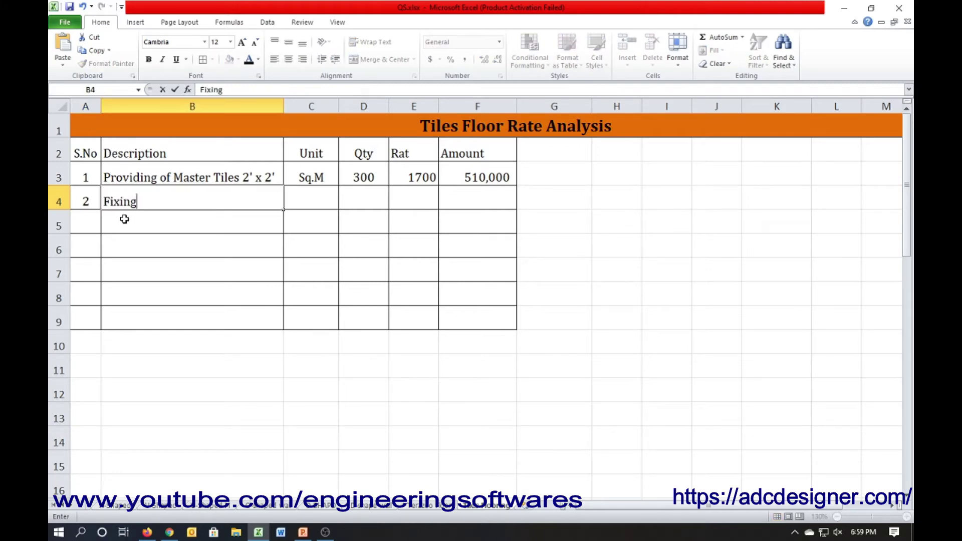
pyautogui.write('of')
pyautogui.press('Escape')
pyautogui.hotkey('ctrl', 'd')
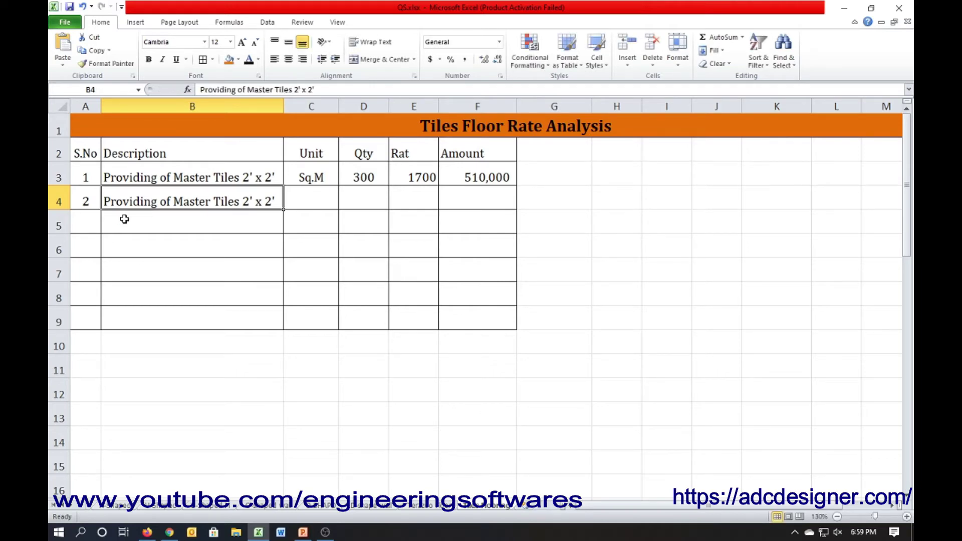
# Step: Edit B4 to read "Fixing of Master Tiles 2' x 2'"
pyautogui.press('F2')
pyautogui.press('Left')
pyautogui.press('Left')
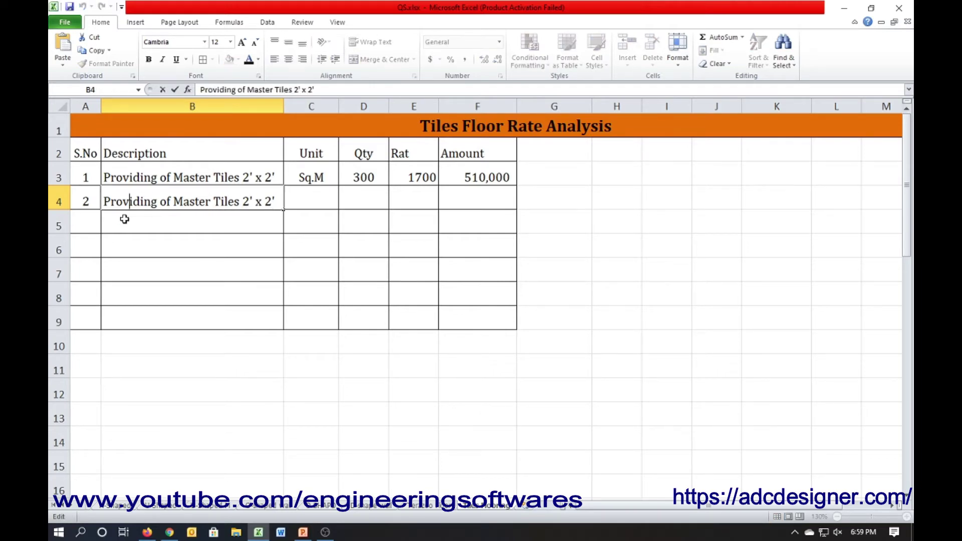
pyautogui.press('Right')
pyautogui.press('Right')
pyautogui.hotkey('shift', 'Left')
pyautogui.hotkey('shift', 'Left')
pyautogui.hotkey('shift', 'Left')
pyautogui.hotkey('shift', 'Left')
pyautogui.hotkey('shift', 'Left')
pyautogui.hotkey('shift', 'Left')
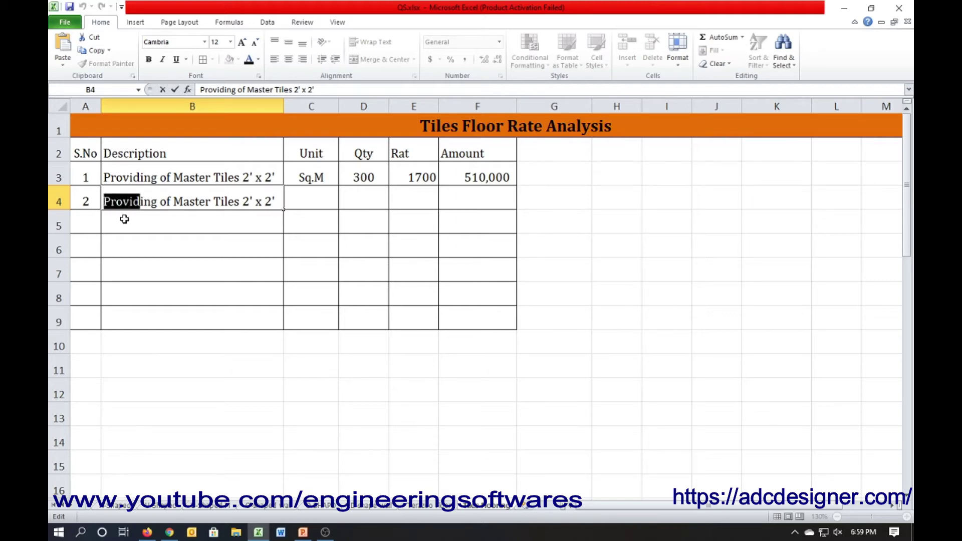
pyautogui.write('Fixi')
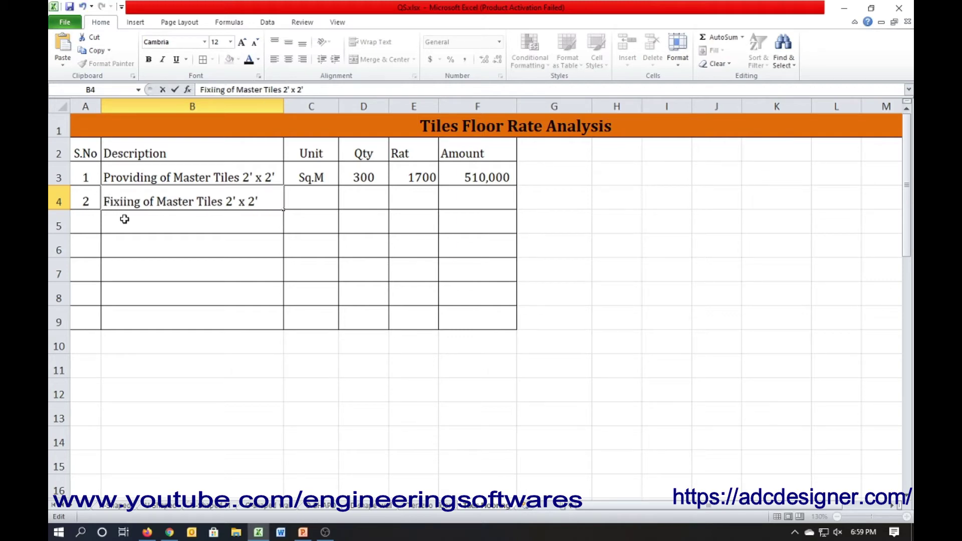
pyautogui.press('BackSpace')
pyautogui.press('Return')
# Step: Set row 4's unit to Sft and quantity to =300*10.76 (3228)
pyautogui.press('Up')
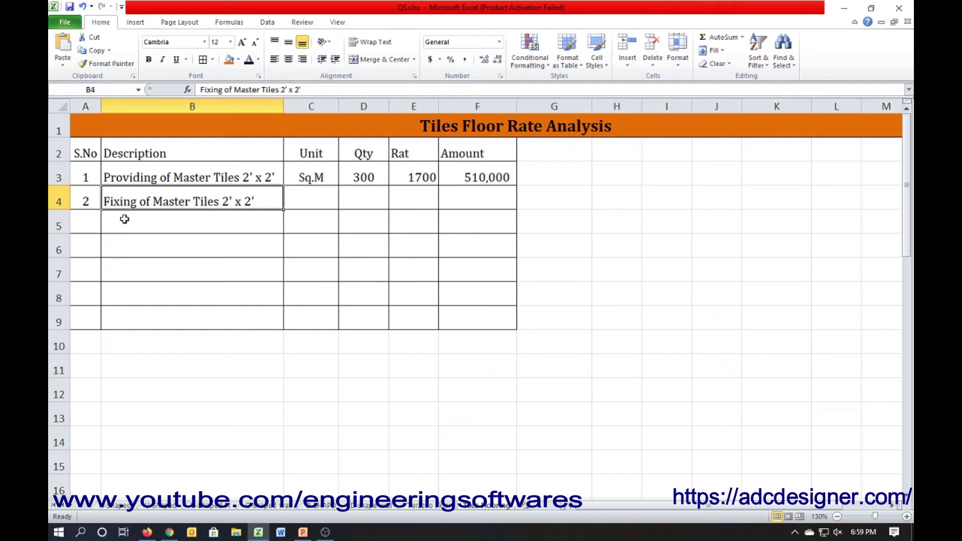
pyautogui.press('Right')
pyautogui.write('Sf')
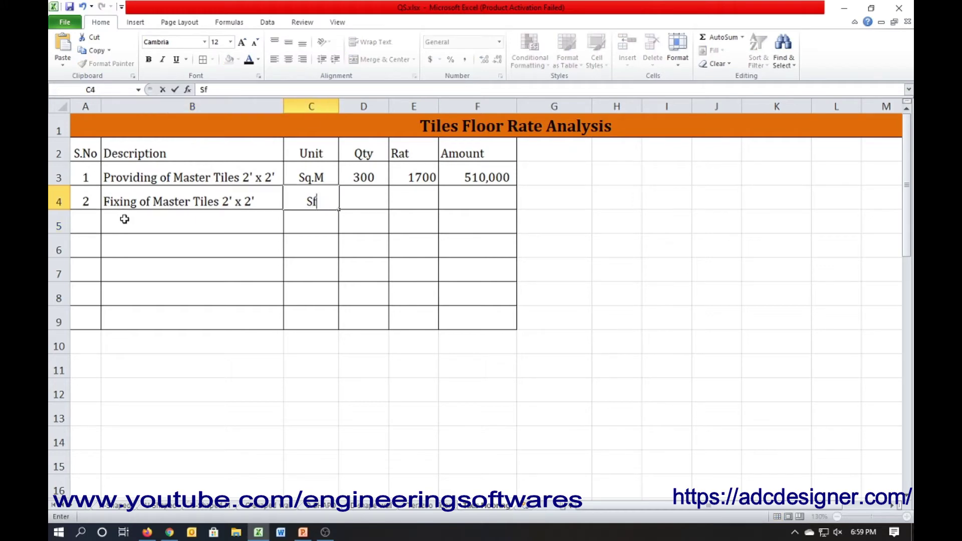
pyautogui.write('t')
pyautogui.press('Right')
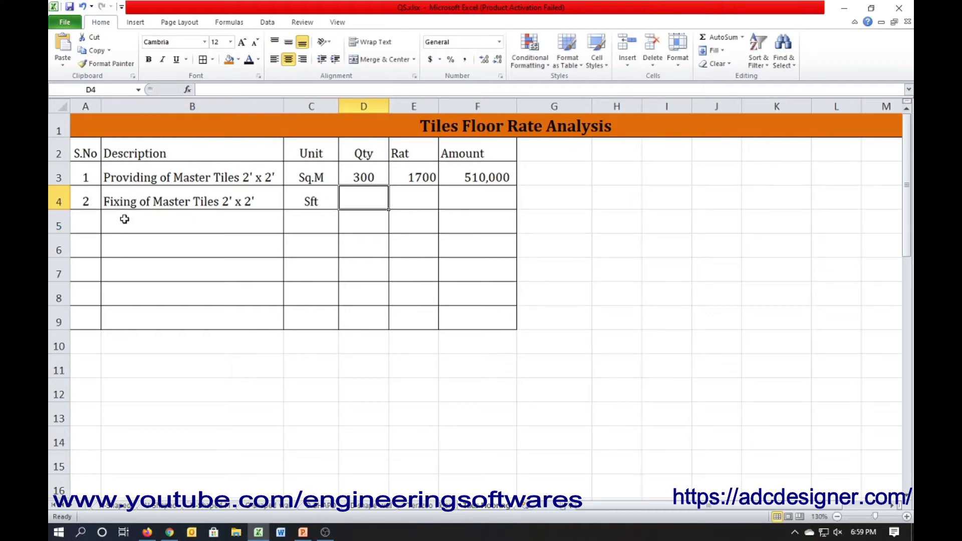
pyautogui.write('=300')
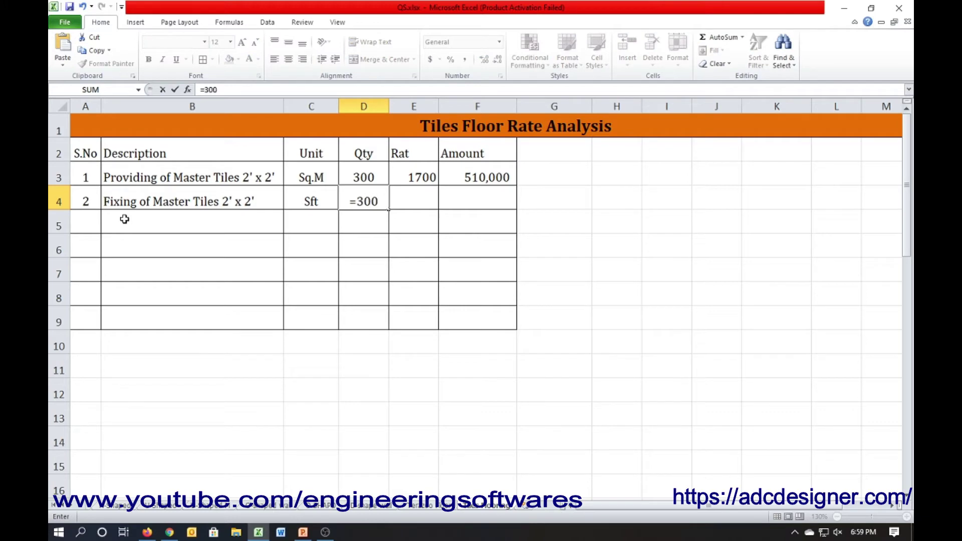
pyautogui.write('*')
pyautogui.write('10.')
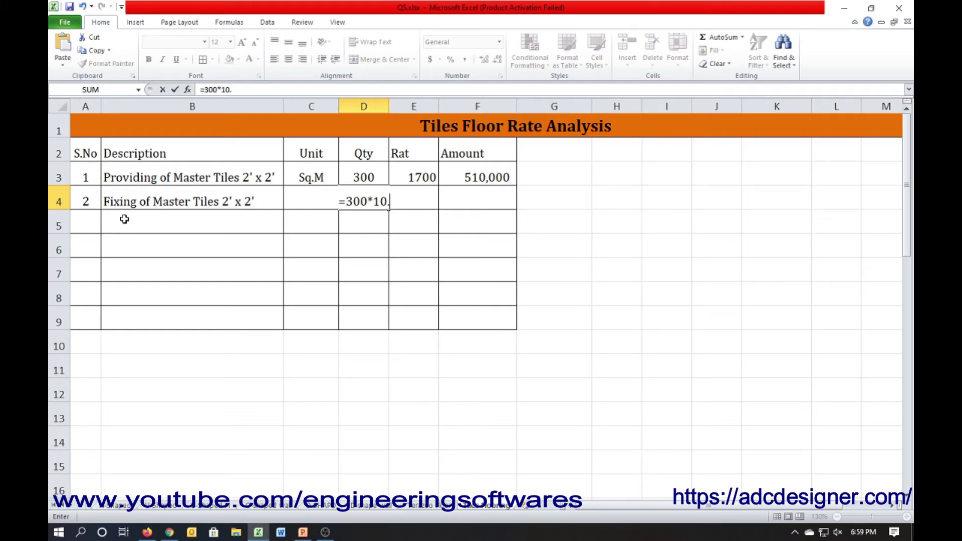
pyautogui.write('76')
pyautogui.press('Return')
# Step: Copy the Amount formula down into F4
pyautogui.press('Up')
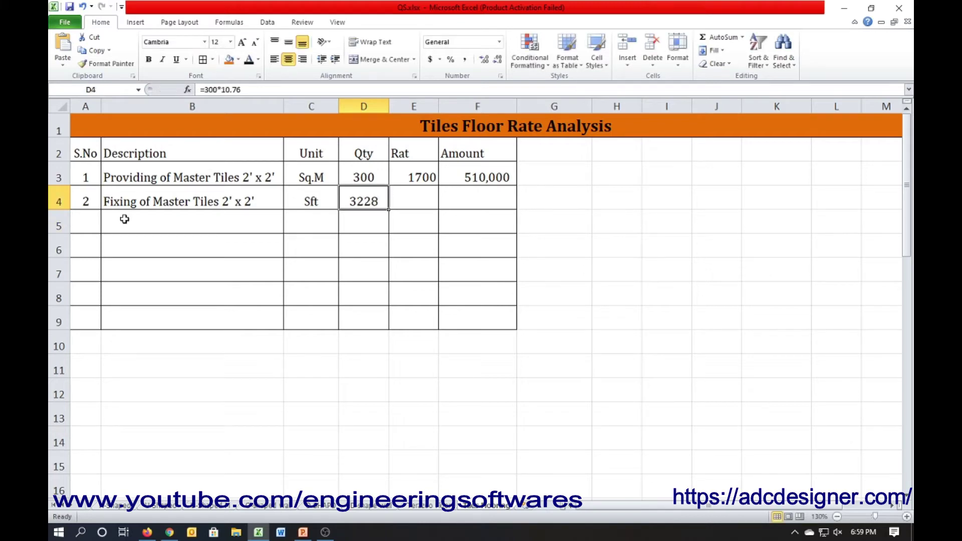
pyautogui.press('Right')
pyautogui.press('Right')
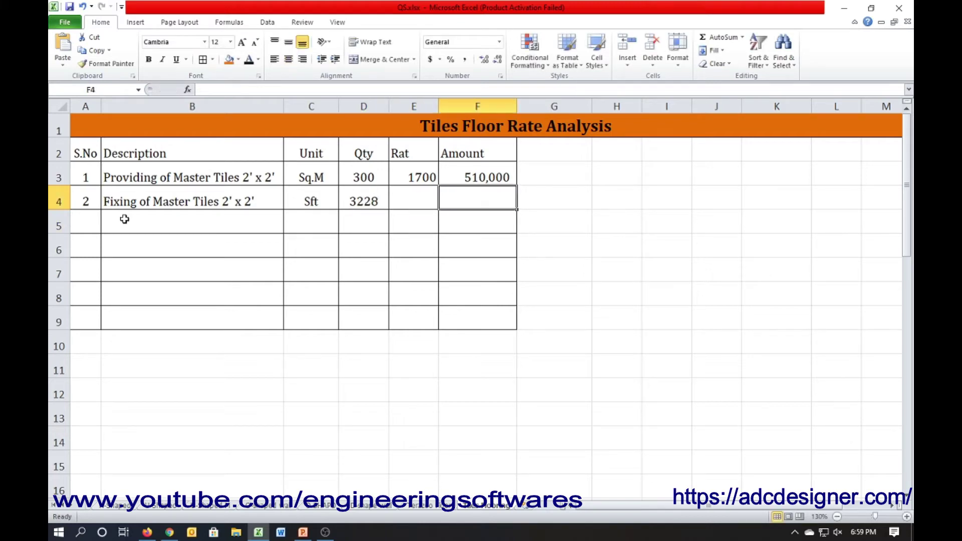
pyautogui.hotkey('ctrl', 'd')
pyautogui.press('Down')
pyautogui.press('Down')
pyautogui.press('Down')
pyautogui.press('Down')
pyautogui.press('Down')
pyautogui.press('Down')
pyautogui.press('Down')
pyautogui.press('Down')
pyautogui.press('Down')
pyautogui.press('Down')
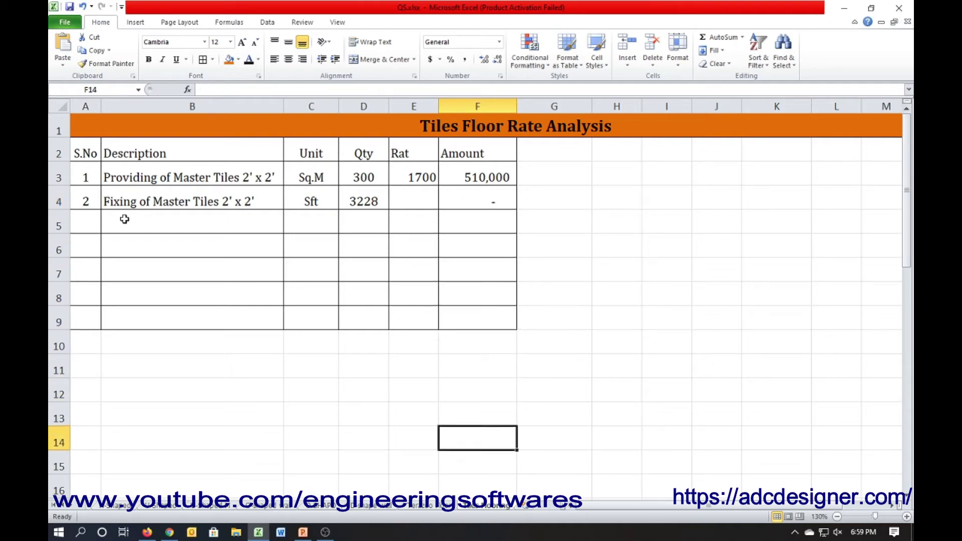
# Step: Enter ratio 1:04 in F10, and 3228 Sft with the Qty label in row 11, plus the Ratio label
pyautogui.press('Up')
pyautogui.press('Up')
pyautogui.press('Up')
pyautogui.press('Up')
pyautogui.write('1')
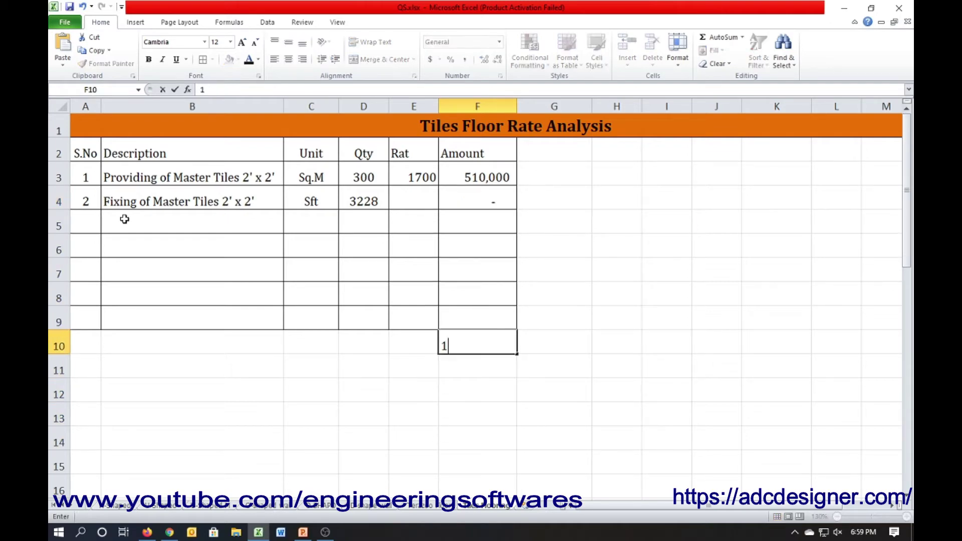
pyautogui.write(':04')
pyautogui.press('Return')
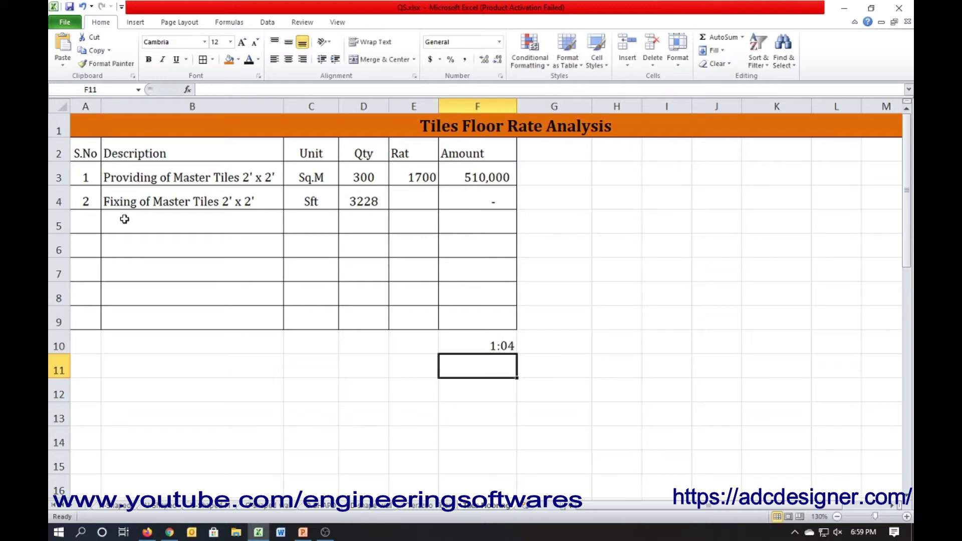
pyautogui.press('Up')
pyautogui.press('Down')
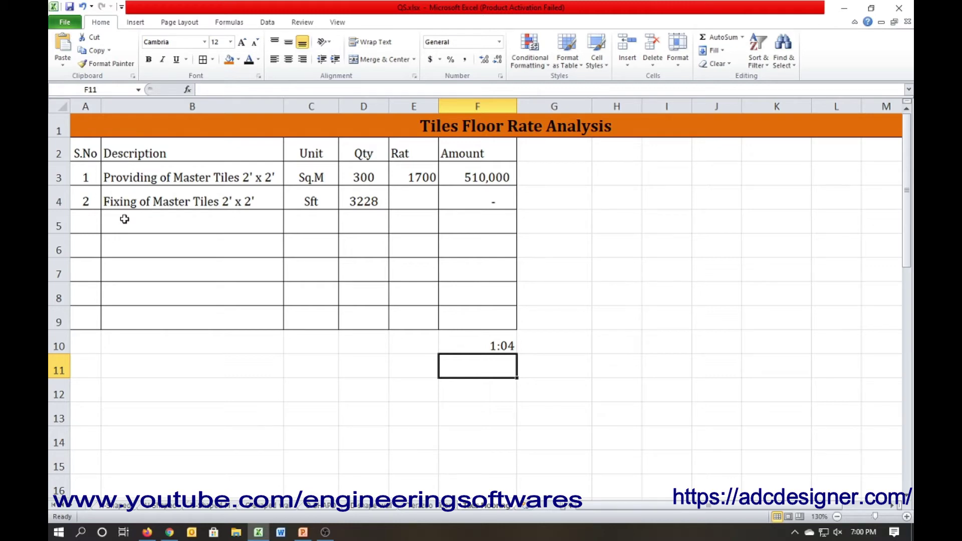
pyautogui.write('3228')
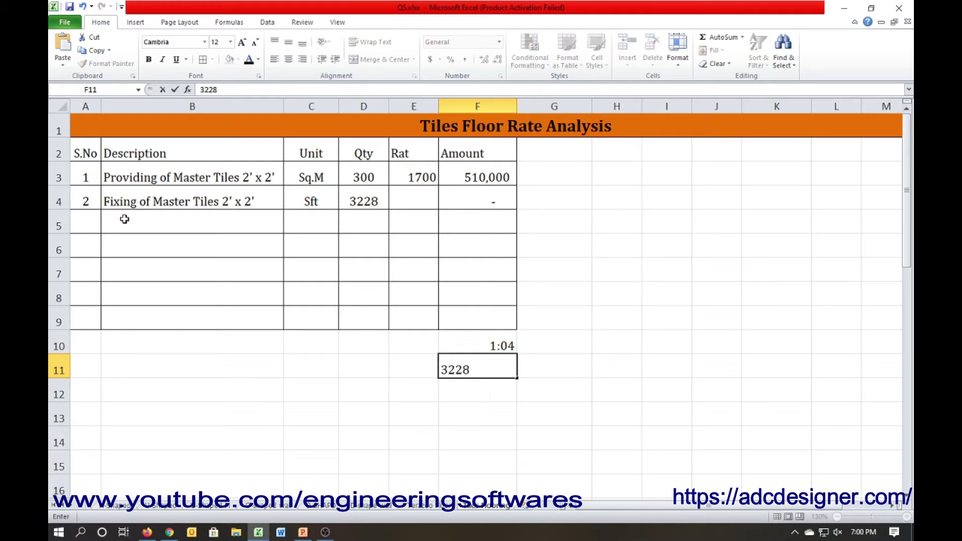
pyautogui.press('Tab')
pyautogui.write('Sft')
pyautogui.press('Left')
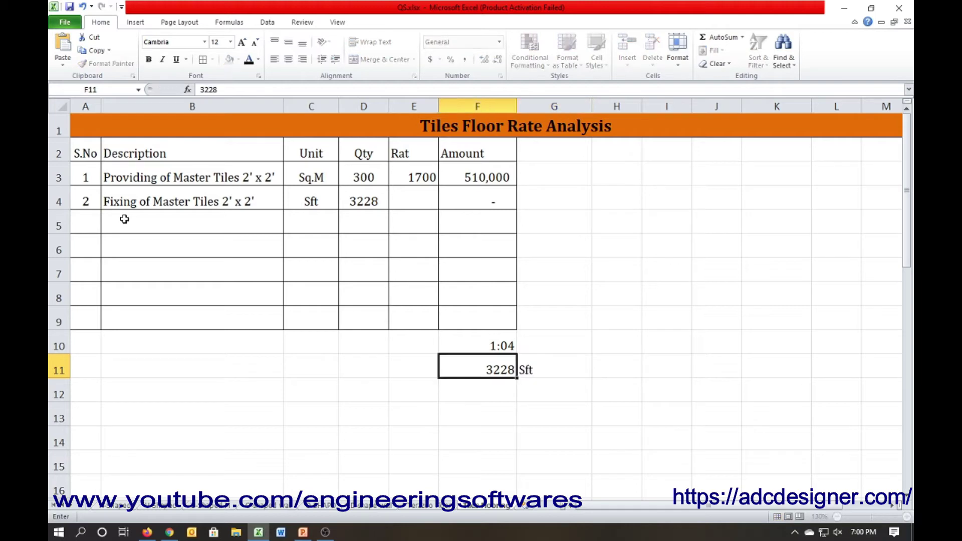
pyautogui.press('Left')
pyautogui.write('Qty')
pyautogui.press('Up')
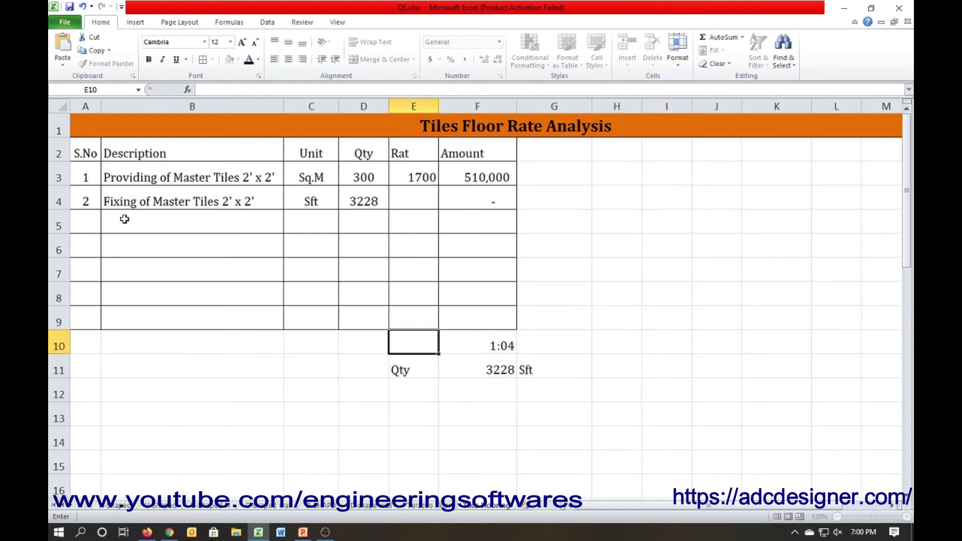
pyautogui.write('Rati')
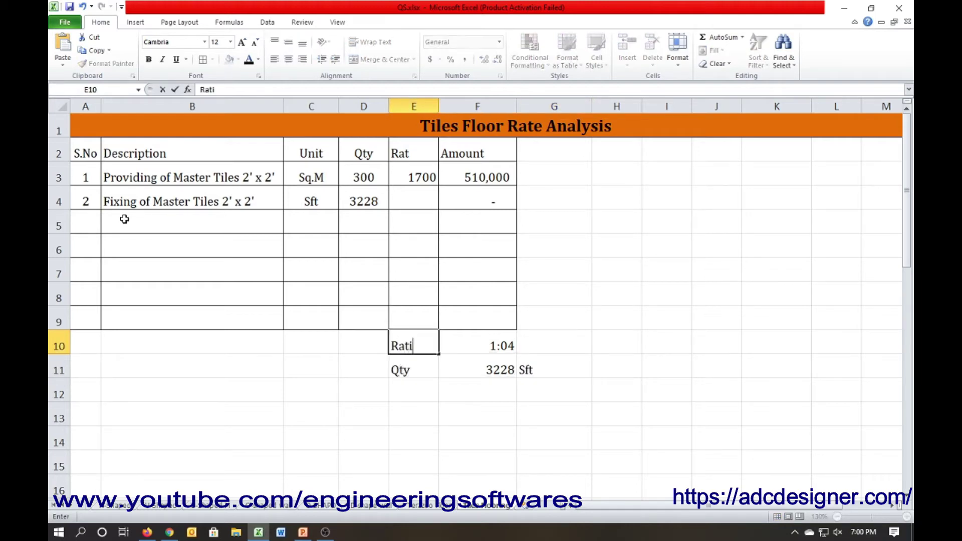
pyautogui.write('o')
pyautogui.press('Return')
pyautogui.press('Down')
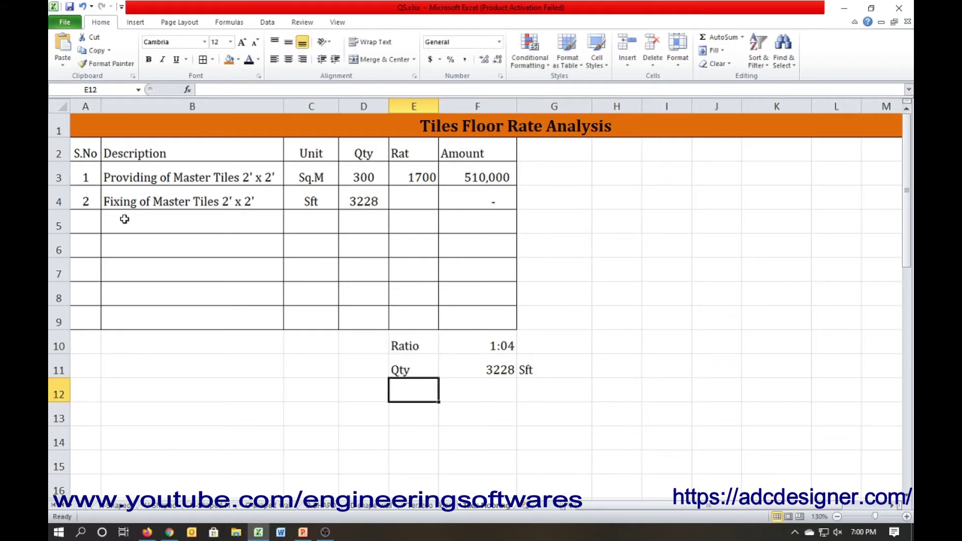
# Step: Label E12 'Dry volume of mortar', fixing the typo, and autofit column E
pyautogui.write('Dry')
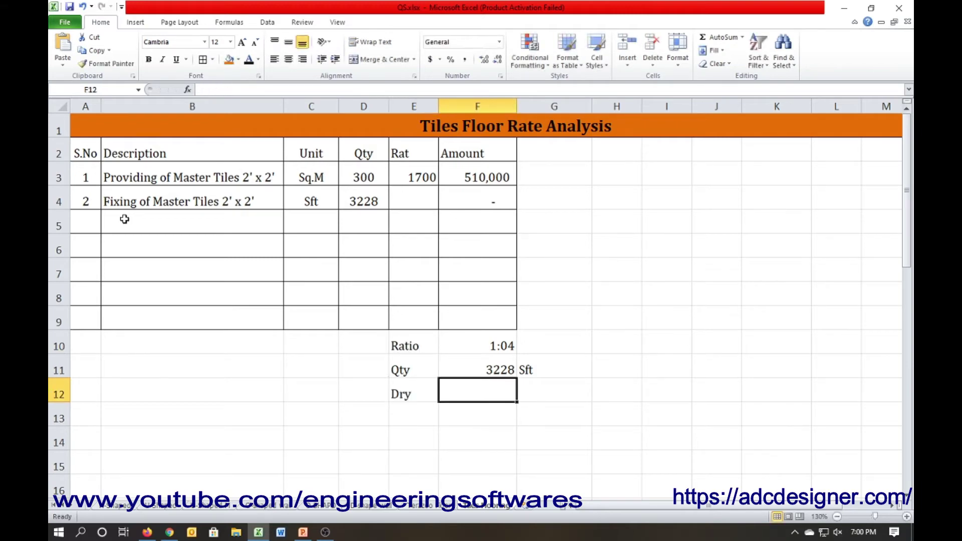
pyautogui.press('F2')
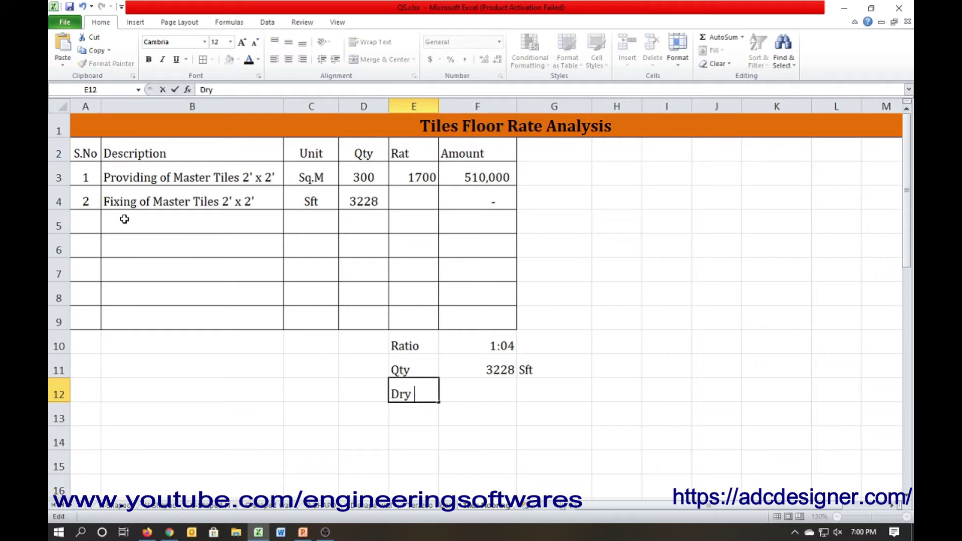
pyautogui.write('volume')
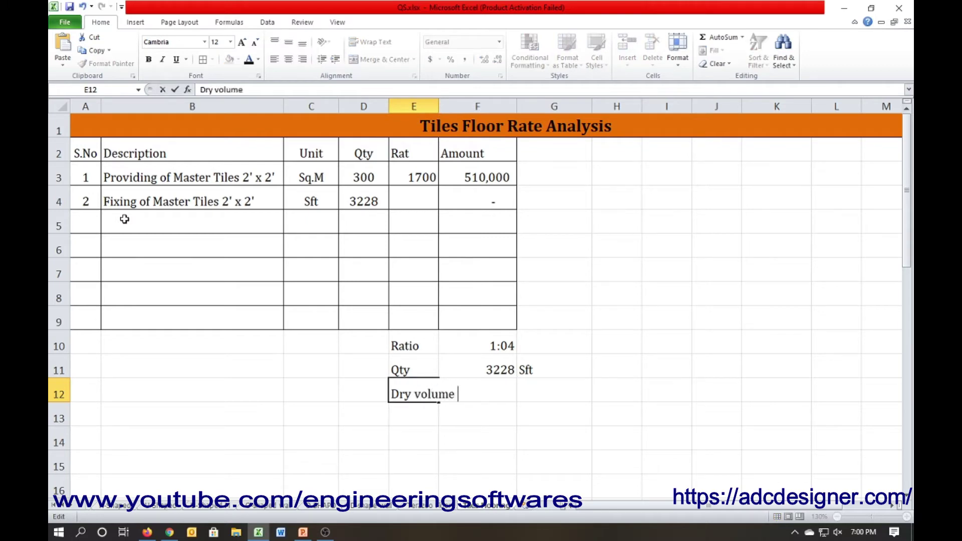
pyautogui.write(' of mortat')
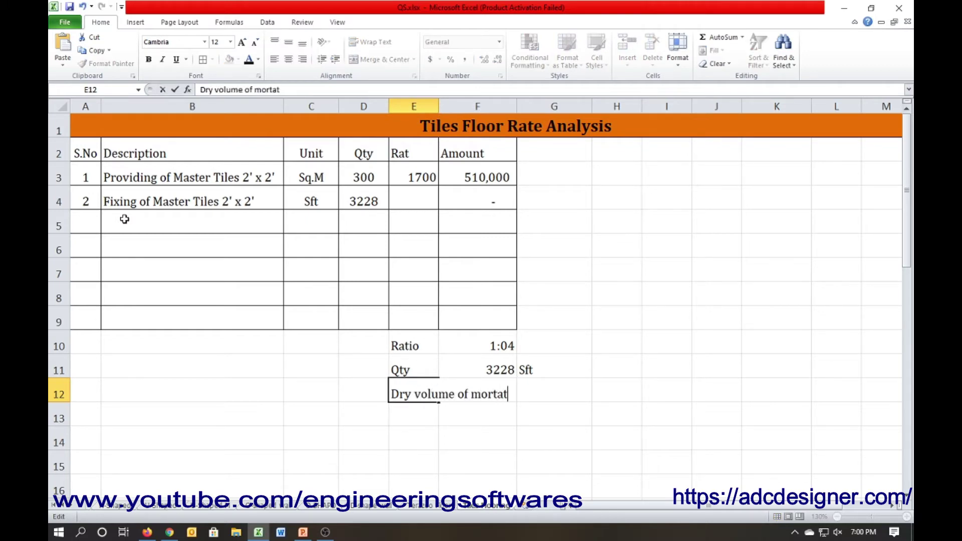
pyautogui.press('Return')
pyautogui.press('Up')
pyautogui.press('F2')
pyautogui.press('BackSpace')
pyautogui.write('r')
pyautogui.press('Return')
pyautogui.press('Up')
pyautogui.press('Right')
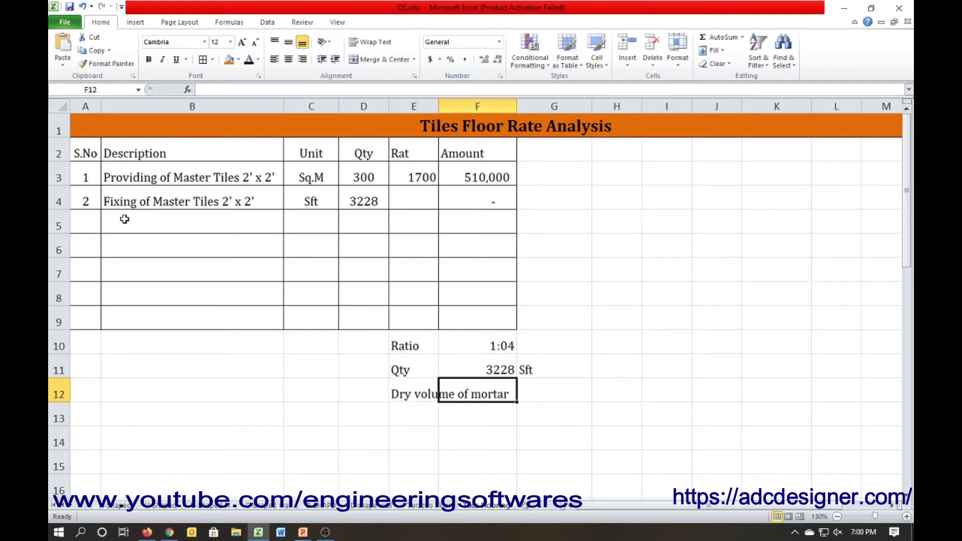
pyautogui.doubleClick(439, 101)
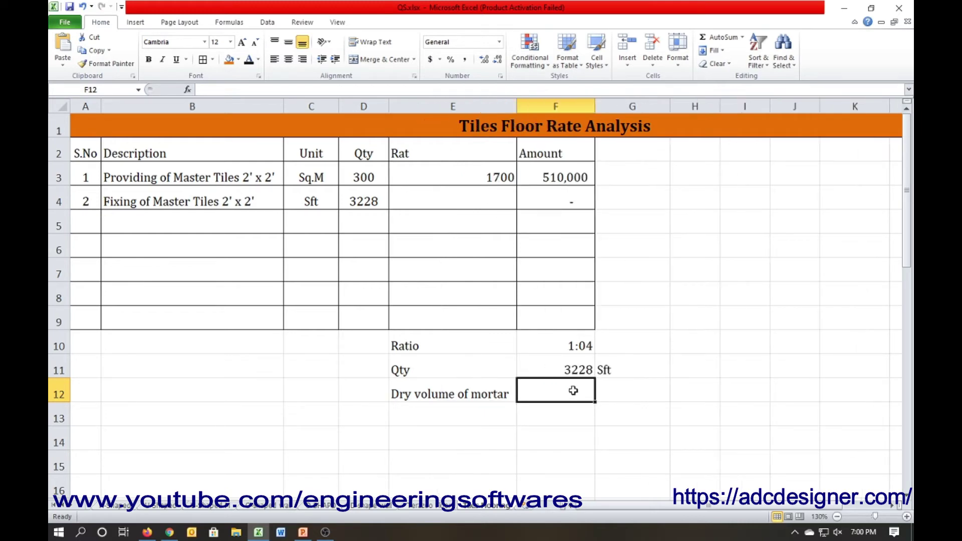
# Step: Enter =F11*1.27 in F12 to get the dry mortar volume 4099.56
pyautogui.write('=')
pyautogui.press('Up')
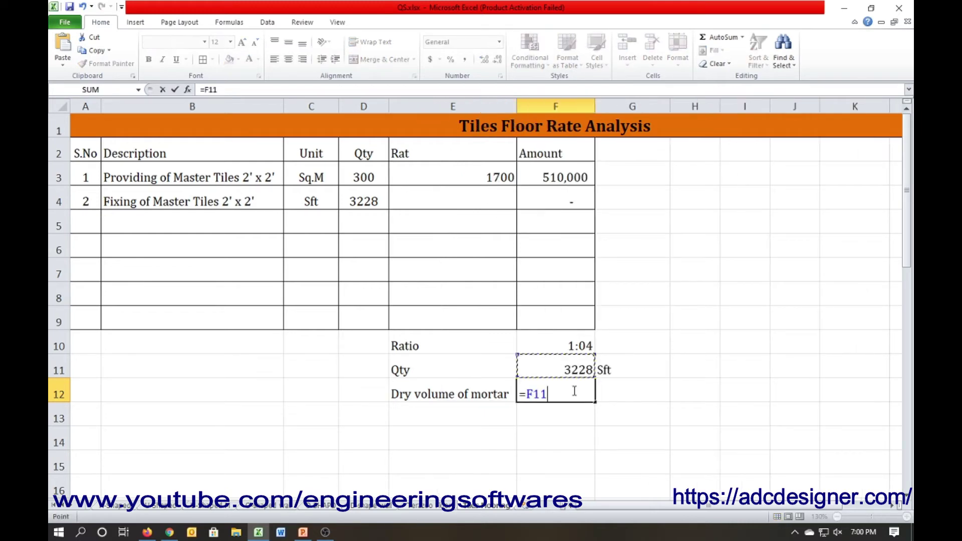
pyautogui.write('*1.27')
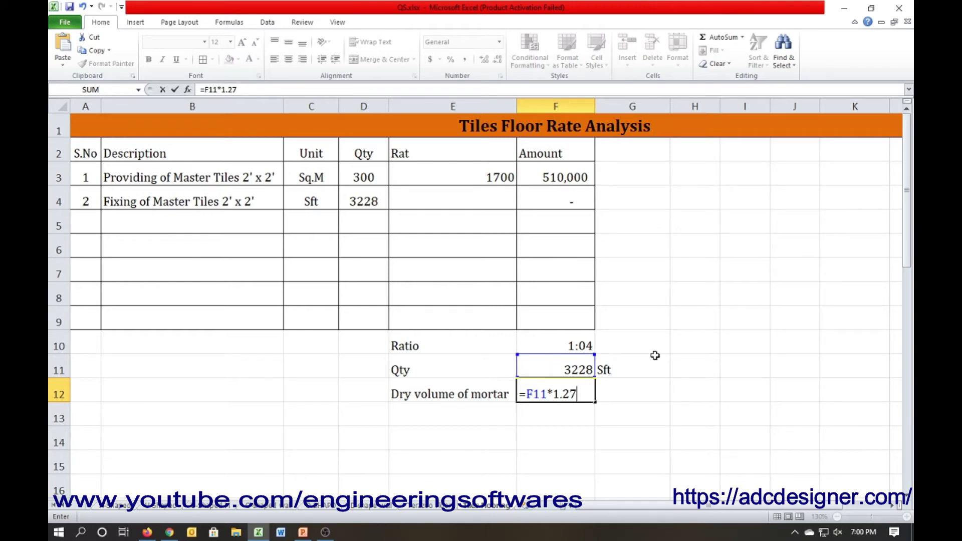
pyautogui.press('Return')
# Step: Change the E10 label to 'Ratio 1:4'
pyautogui.press('Up')
pyautogui.press('Up')
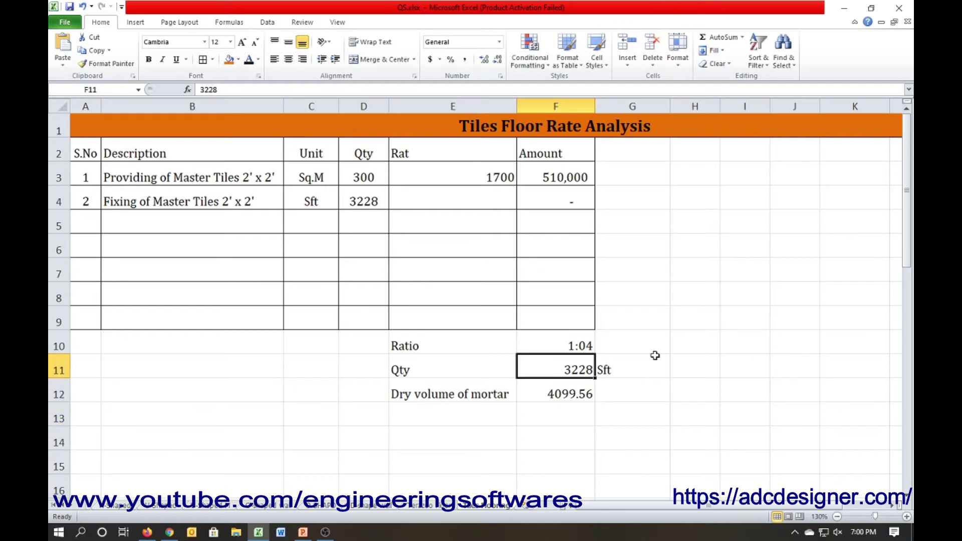
pyautogui.press('Right')
pyautogui.press('Up')
pyautogui.press('Left')
pyautogui.press('Left')
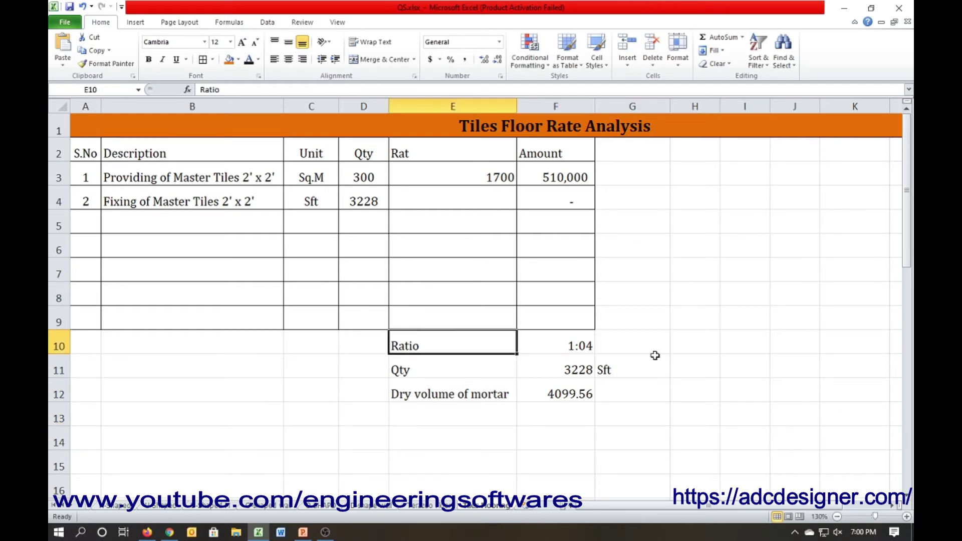
pyautogui.press('F2')
pyautogui.write(' 1')
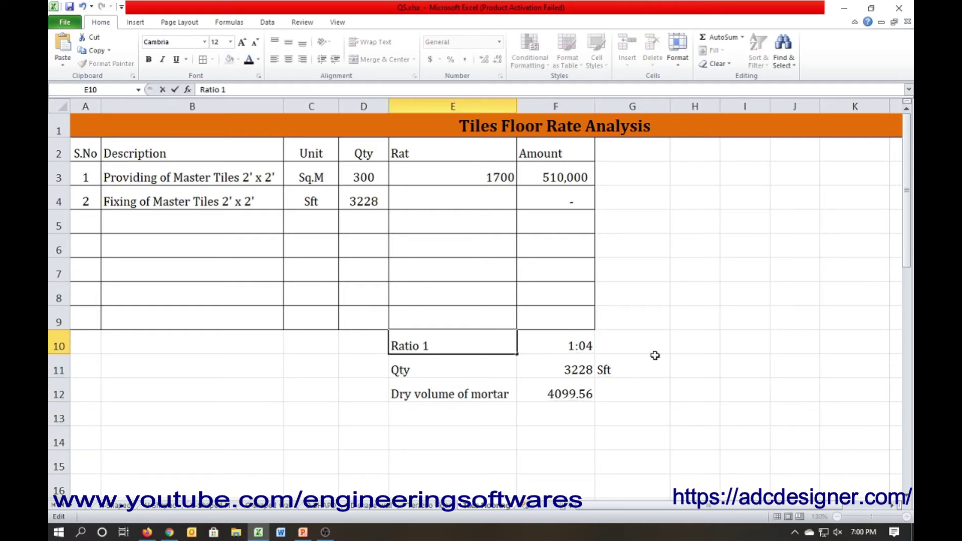
pyautogui.press('BackSpace')
pyautogui.write(':4')
pyautogui.press('Return')
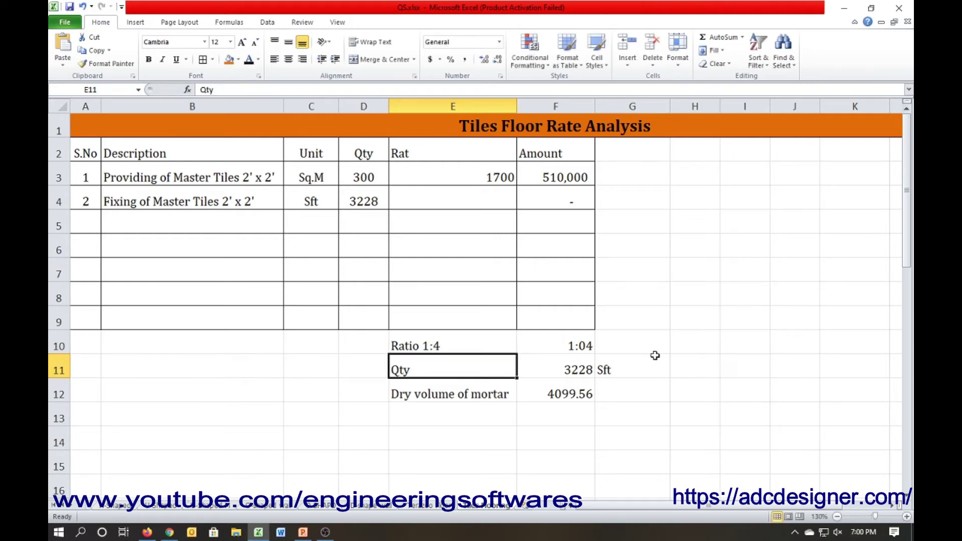
# Step: Clear F10 and put the ratio parts total =1+4 in G10, showing 5
pyautogui.press('Up')
pyautogui.press('Right')
pyautogui.write('=1')
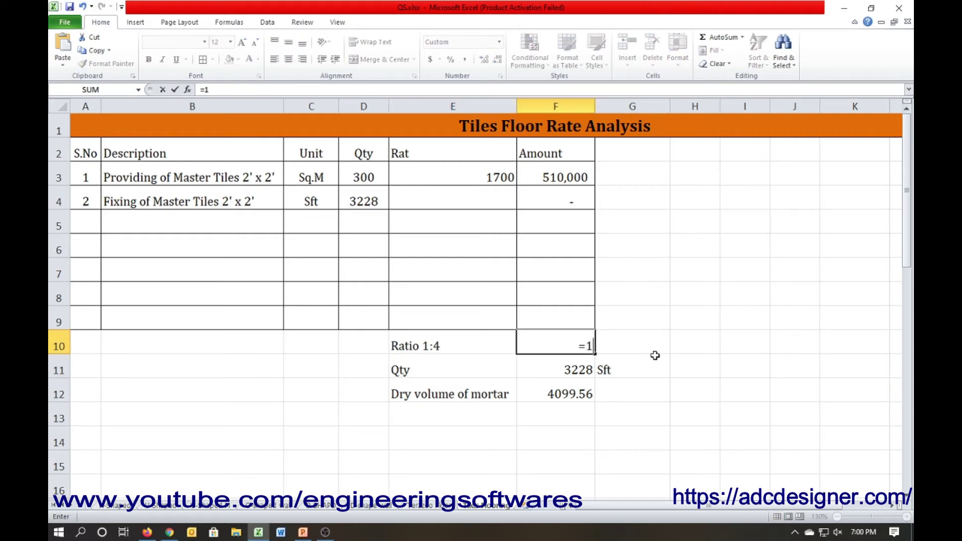
pyautogui.write('+5')
pyautogui.press('Return')
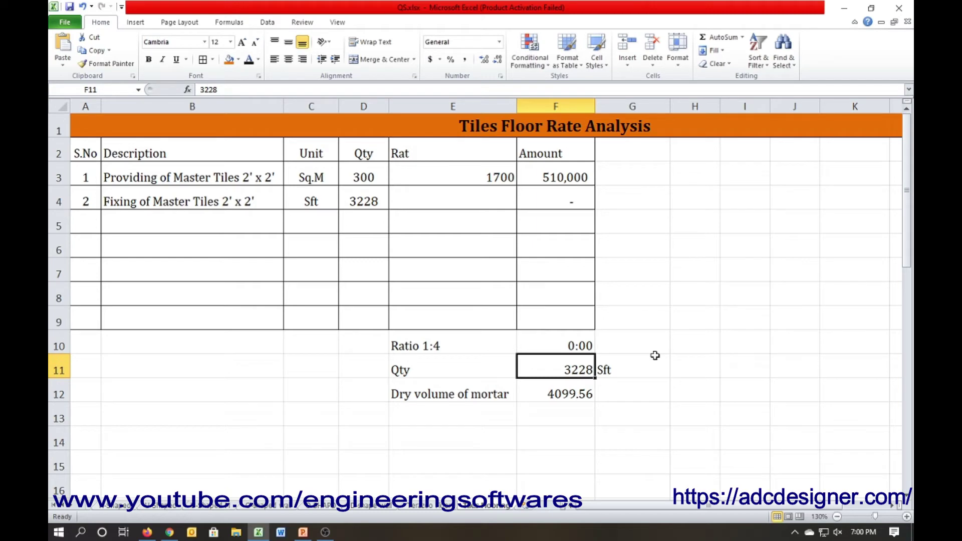
pyautogui.press('Up')
pyautogui.write('=')
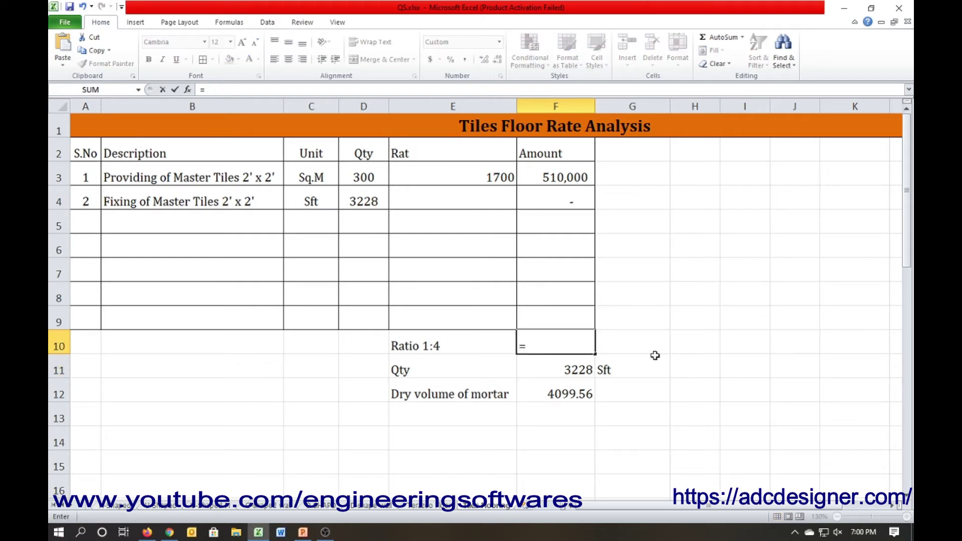
pyautogui.write('1+4')
pyautogui.press('Return')
pyautogui.press('Up')
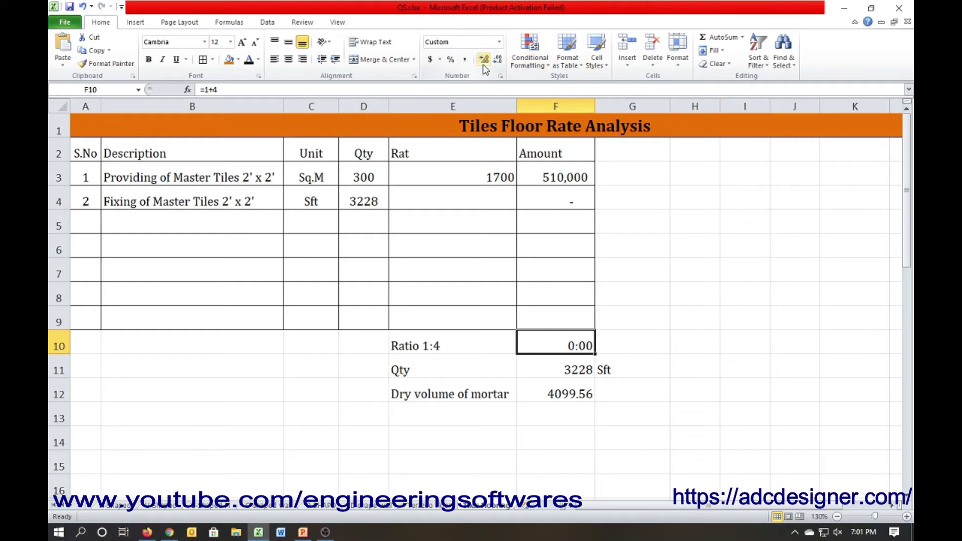
pyautogui.doubleClick(566, 345)
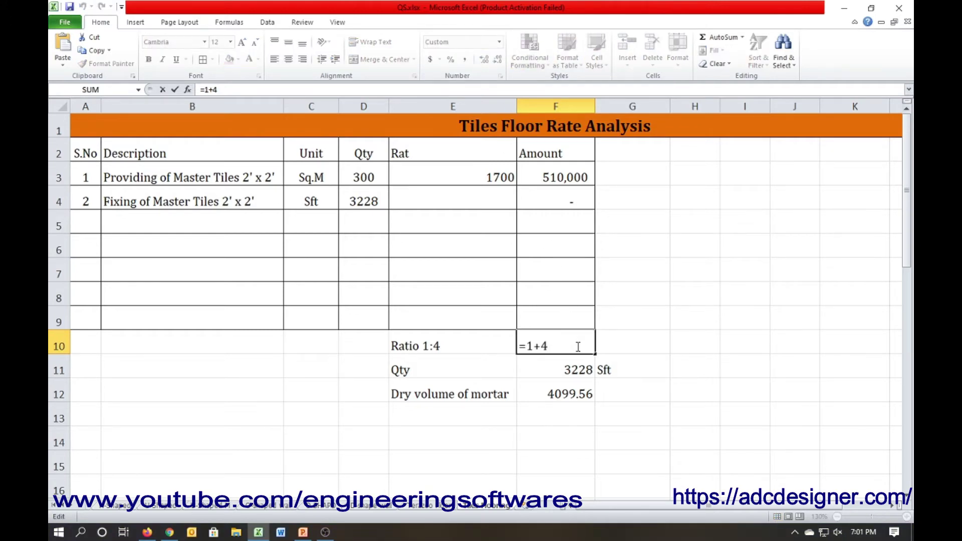
pyautogui.press('Escape')
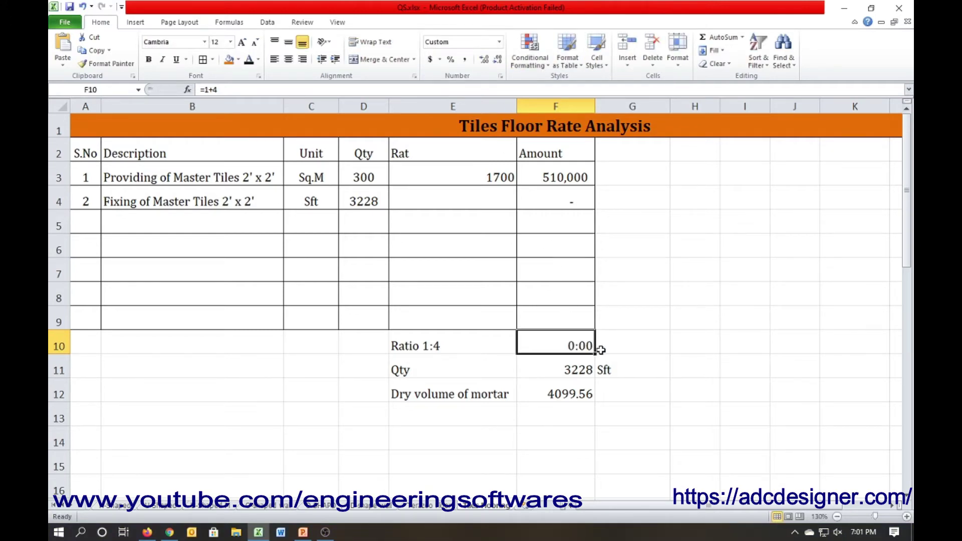
pyautogui.press('Delete')
pyautogui.click(612, 338)
pyautogui.write('=')
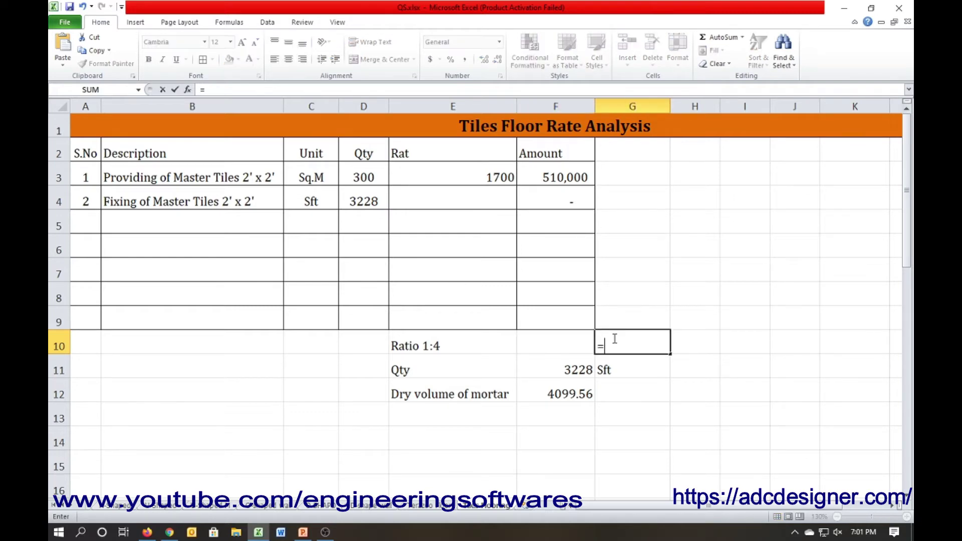
pyautogui.write('1+4')
pyautogui.press('Return')
# Step: Apply All Borders to the E10:G12 mortar block
pyautogui.moveTo(644, 344)
pyautogui.mouseDown()
pyautogui.moveTo(447, 346)
pyautogui.moveTo(441, 387)
pyautogui.mouseUp()
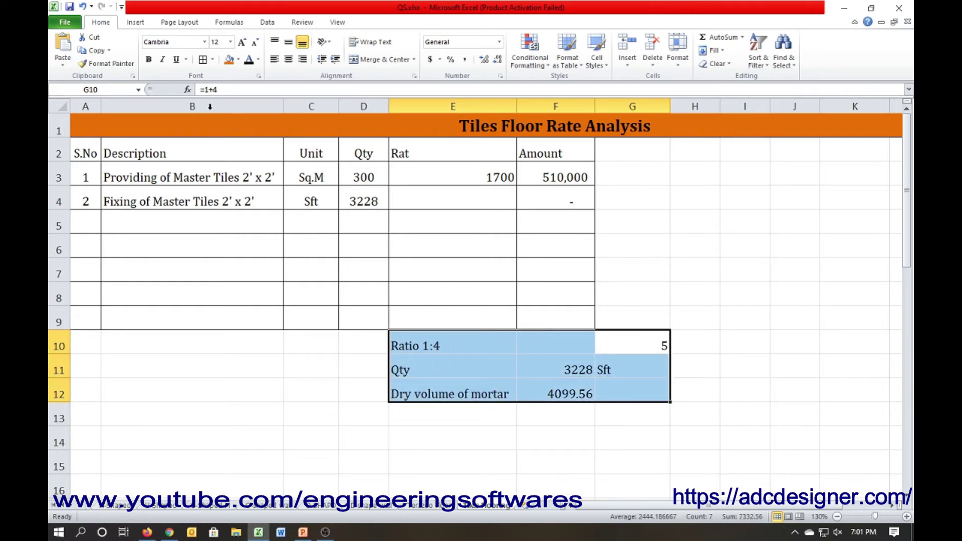
pyautogui.click(343, 357)
pyautogui.click(459, 410)
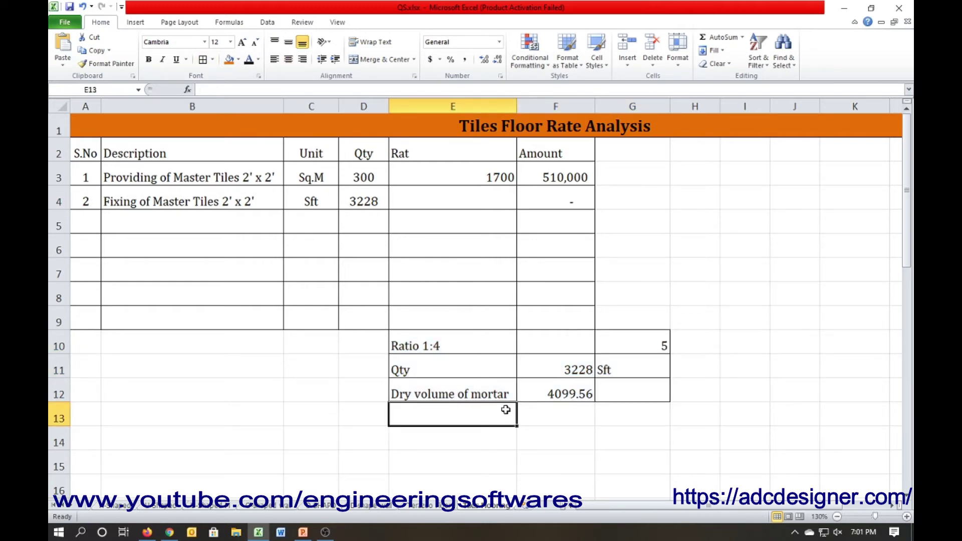
# Step: Type 'Qty of cement', 'Qty of sand' and 'Qty of slury' in E13:E15
pyautogui.write('Qty')
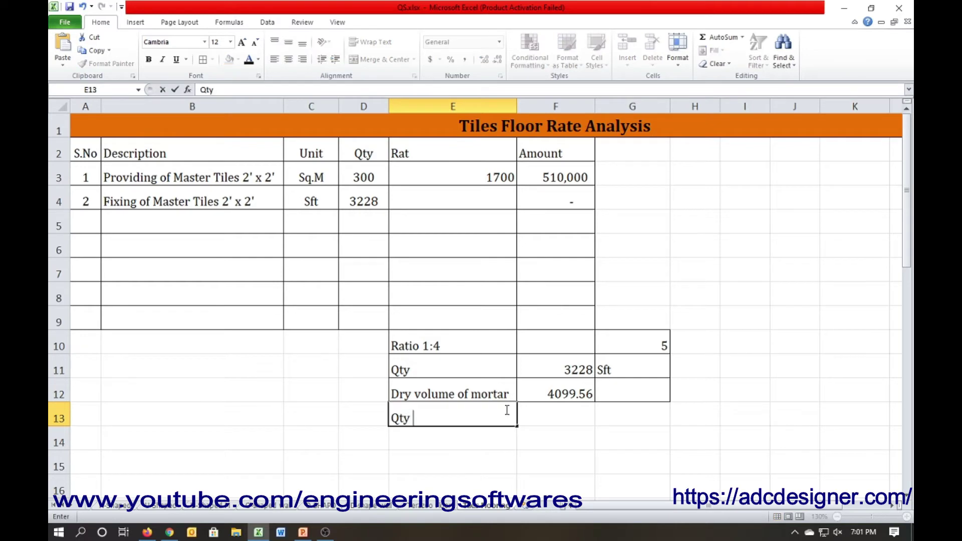
pyautogui.write(' of cem')
pyautogui.write('ent')
pyautogui.press('Return')
pyautogui.write('Q')
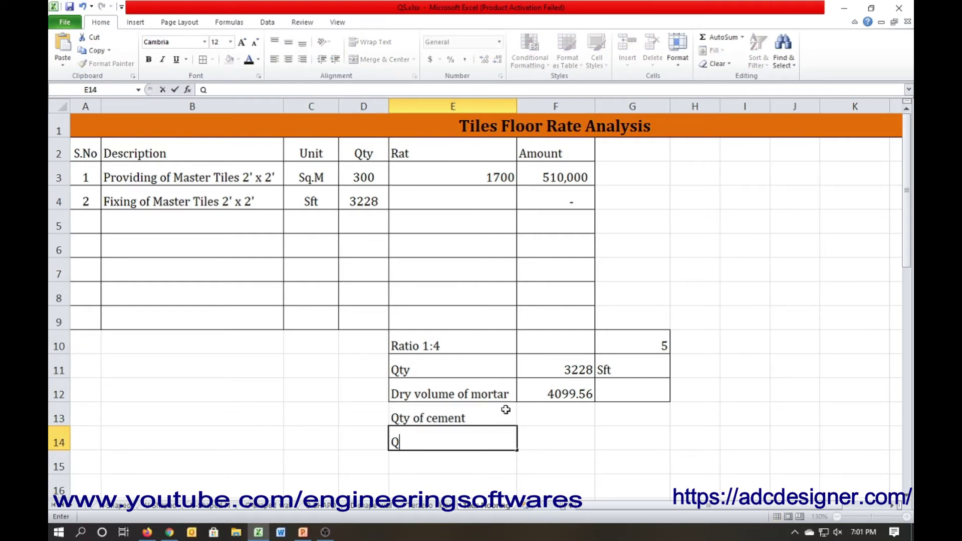
pyautogui.write('ty of sa')
pyautogui.write('nd')
pyautogui.press('Return')
pyautogui.write('Q')
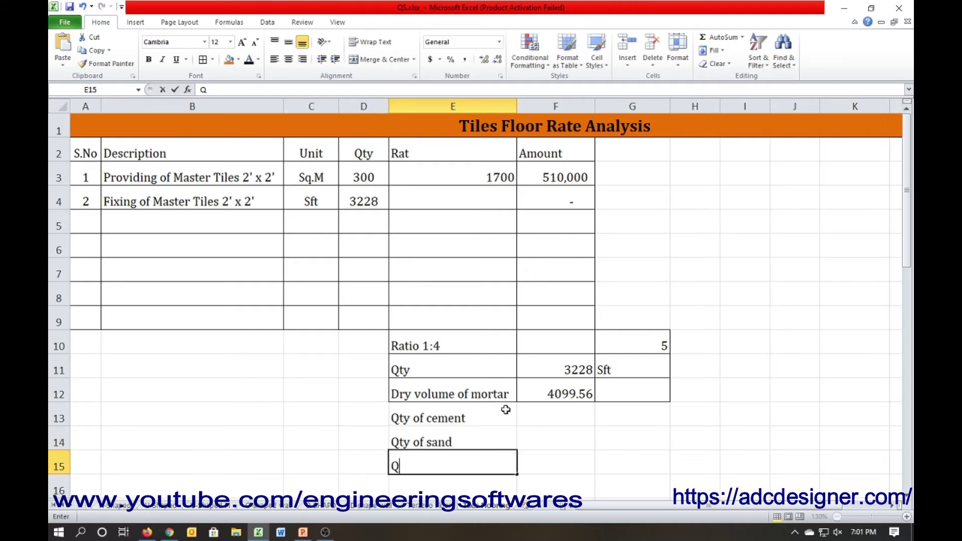
pyautogui.write('ty of ')
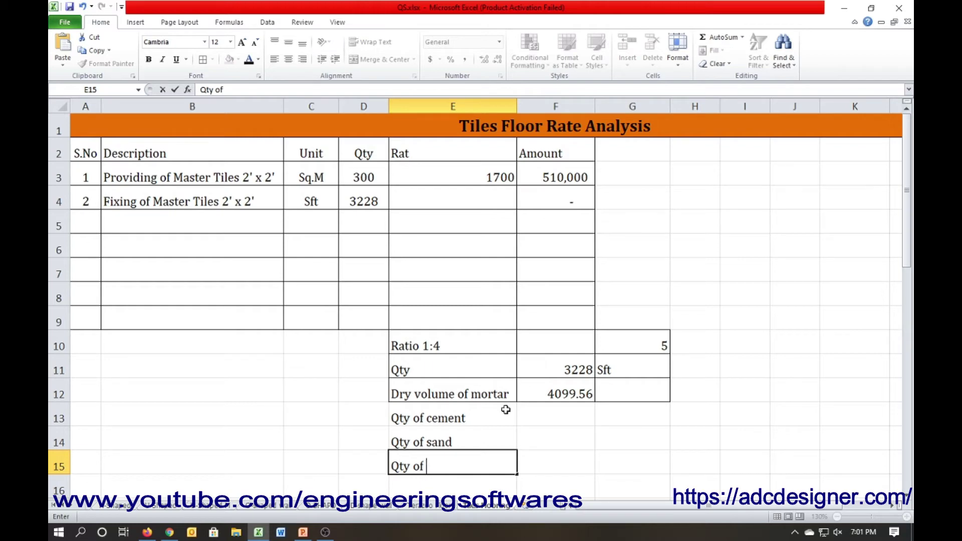
pyautogui.write('slury')
pyautogui.press('Return')
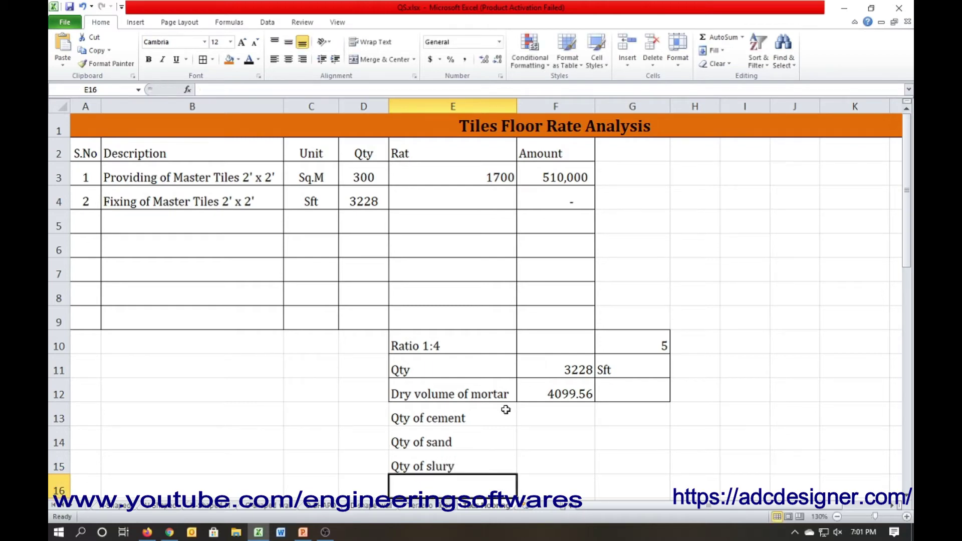
# Step: Apply All Borders to E13:G15
pyautogui.scroll(-1, 508, 409)
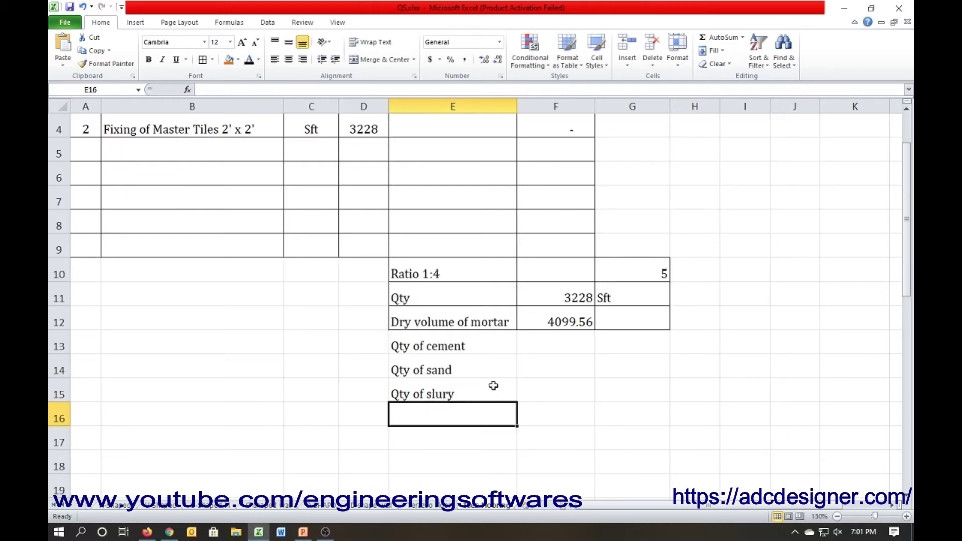
pyautogui.moveTo(433, 338)
pyautogui.mouseDown()
pyautogui.moveTo(665, 408)
pyautogui.moveTo(666, 389)
pyautogui.mouseUp()
pyautogui.click(204, 61)
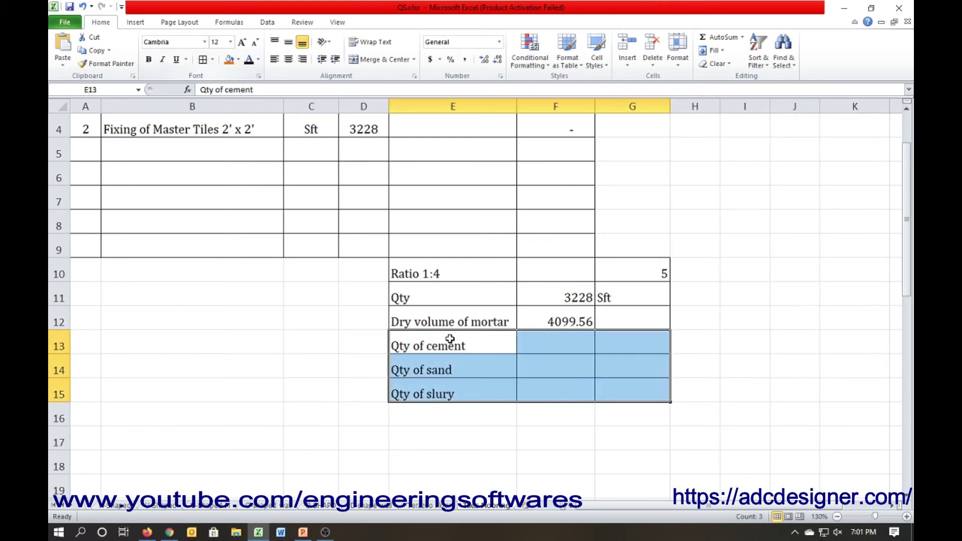
pyautogui.click(564, 351)
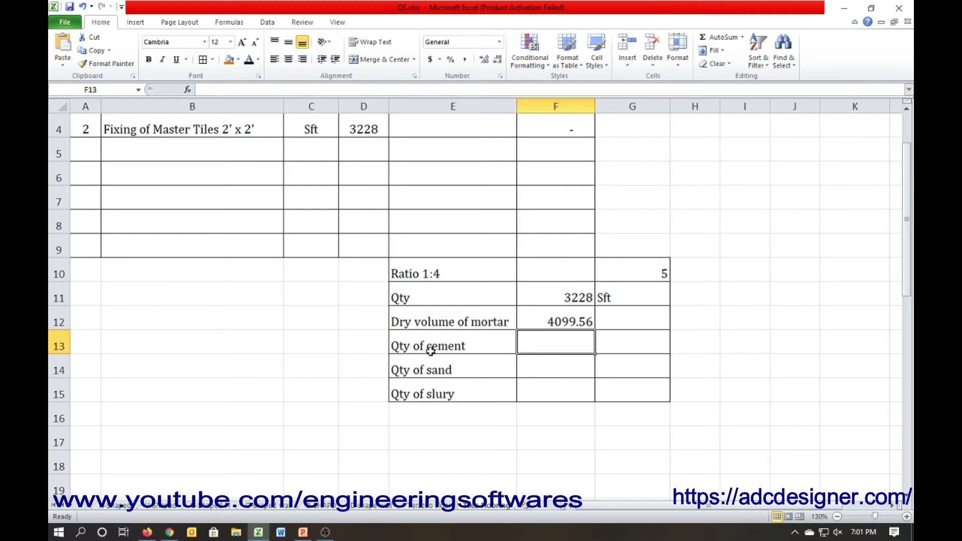
# Step: Enter the cement formula =(1/5)*F12/1.25 in F13 with unit Bags in G13
pyautogui.write('=')
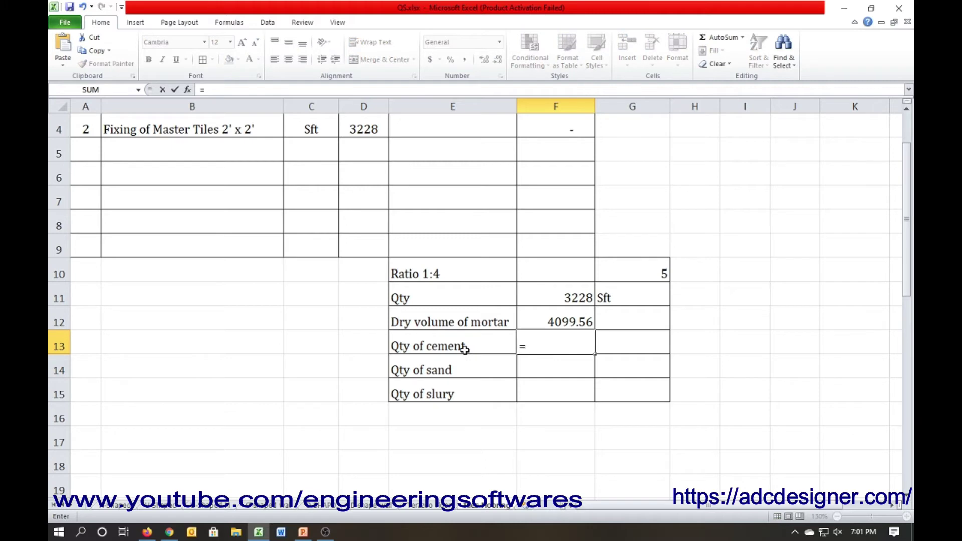
pyautogui.write('1/')
pyautogui.write('5*')
pyautogui.press('BackSpace')
pyautogui.write(')')
pyautogui.press('Return')
pyautogui.press('Return')
pyautogui.press('Return')
pyautogui.press('BackSpace')
pyautogui.press('BackSpace')
pyautogui.press('BackSpace')
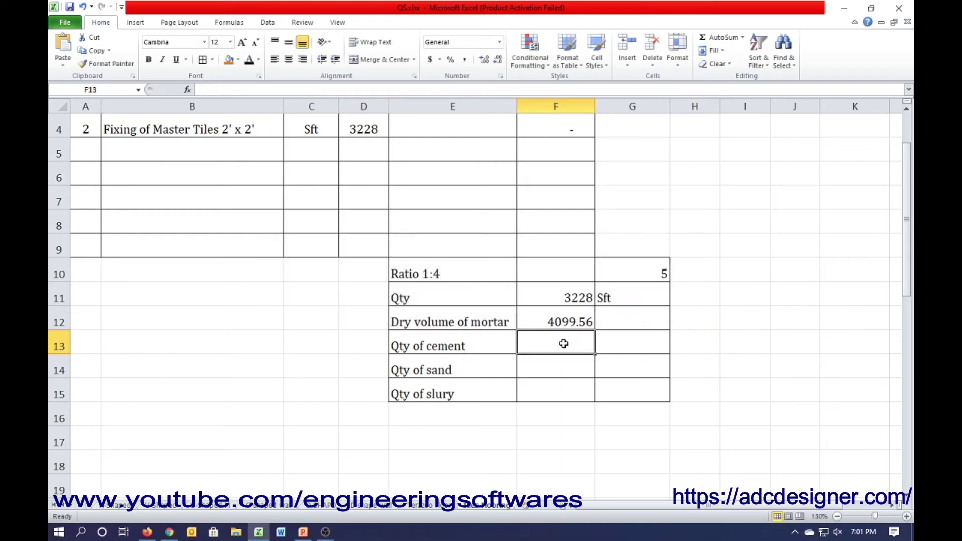
pyautogui.write('(')
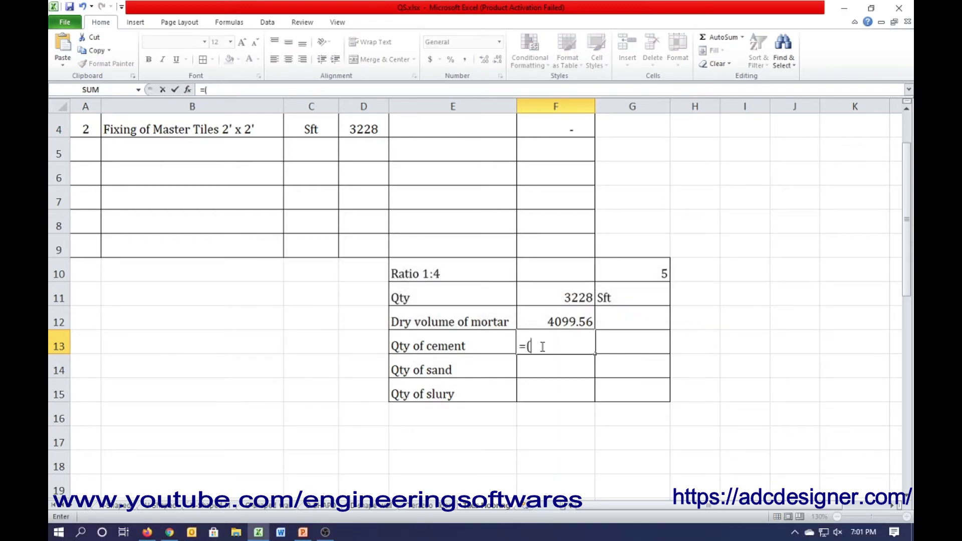
pyautogui.write('1/5')
pyautogui.write(')')
pyautogui.write('*F12')
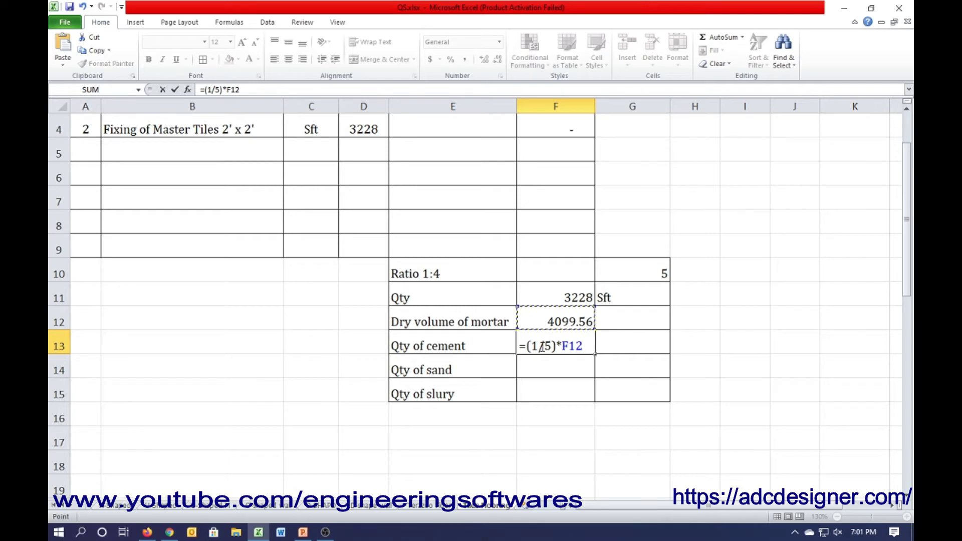
pyautogui.write('/125')
pyautogui.press('Return')
pyautogui.press('Up')
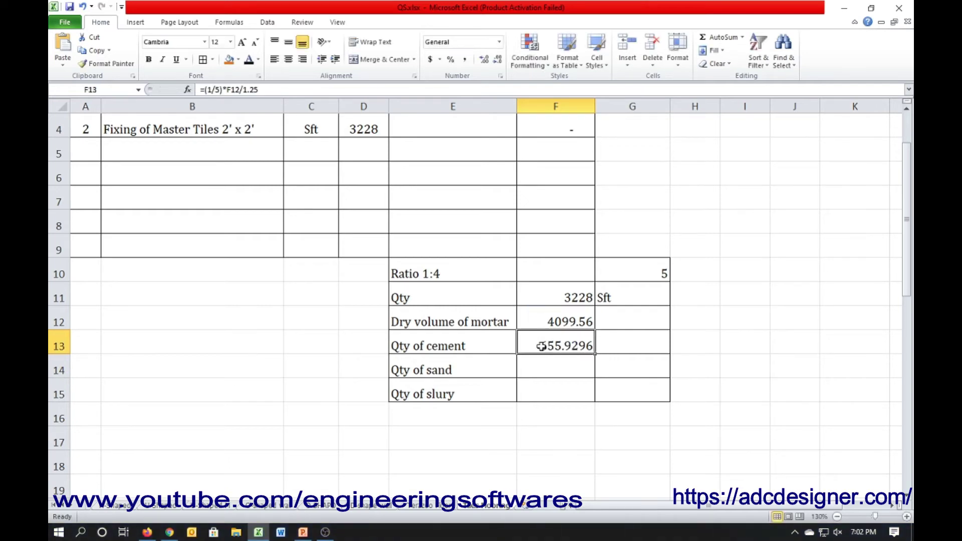
pyautogui.press('Right')
pyautogui.write('Bags')
pyautogui.press('Return')
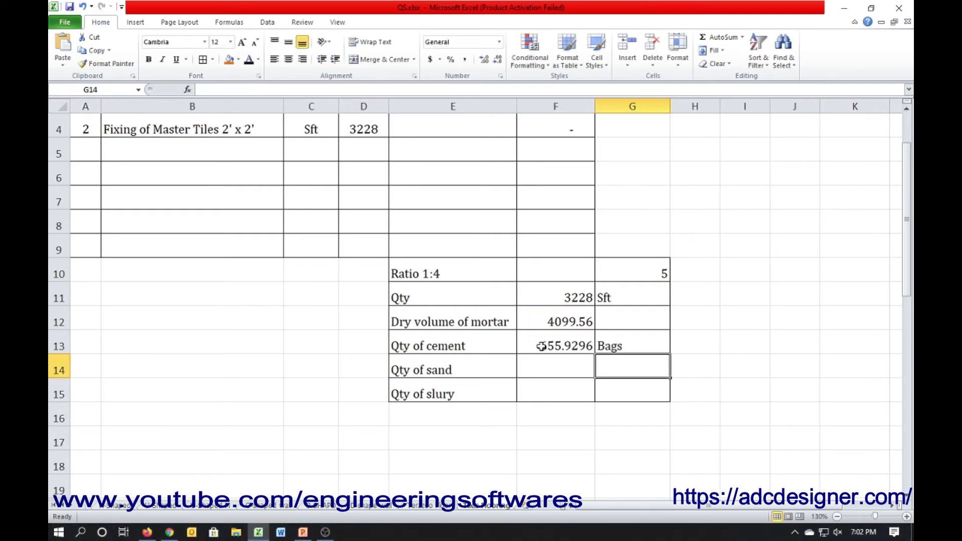
# Step: Enter the sand formula =(4/5)*F12 in F14, giving 3279.648, with unit Cft
pyautogui.press('Left')
pyautogui.write('=')
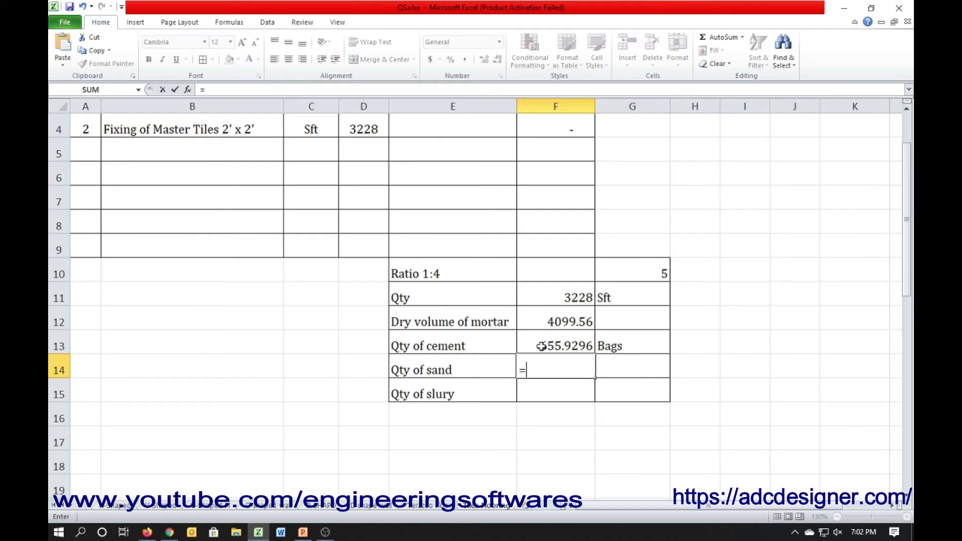
pyautogui.write('(4/')
pyautogui.write('5)*')
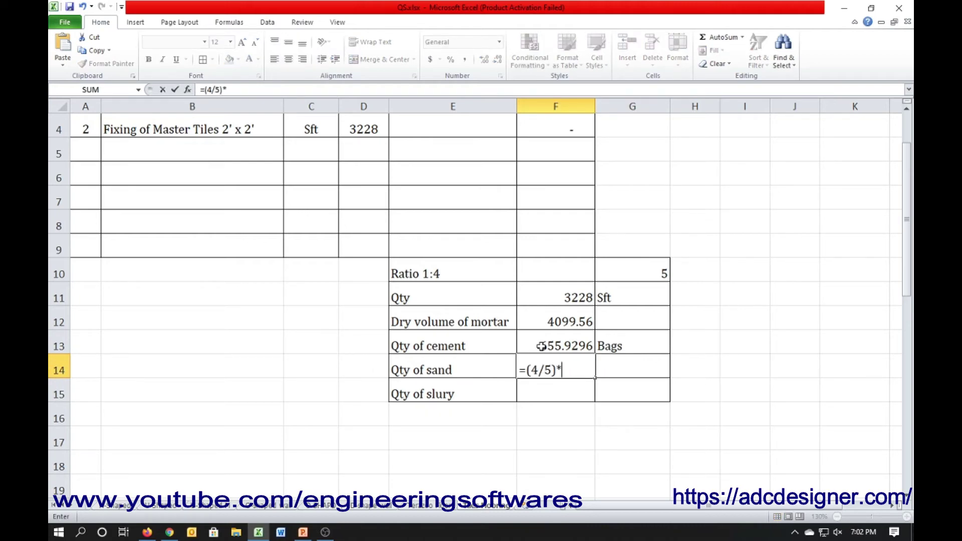
pyautogui.press('Up')
pyautogui.press('Up')
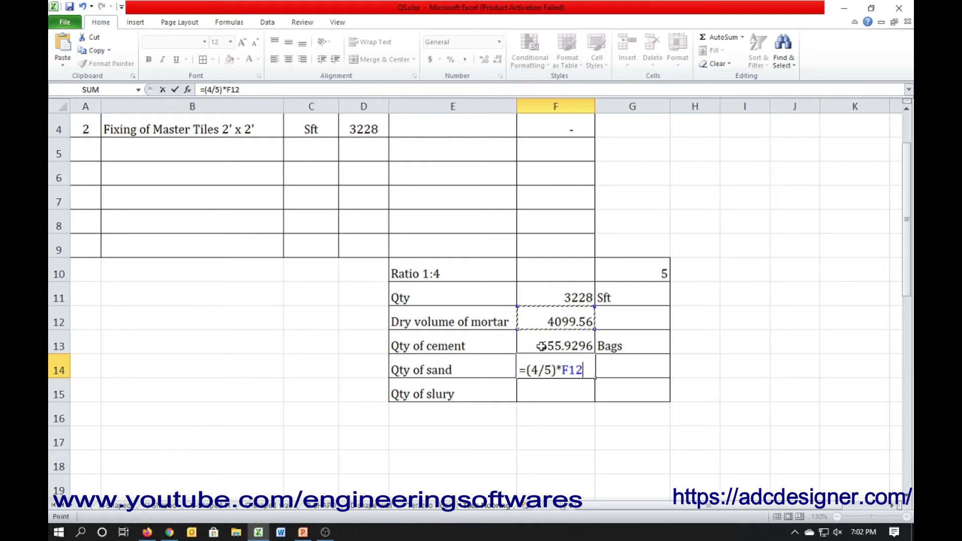
pyautogui.write('/')
pyautogui.press('BackSpace')
pyautogui.press('Return')
pyautogui.press('Right')
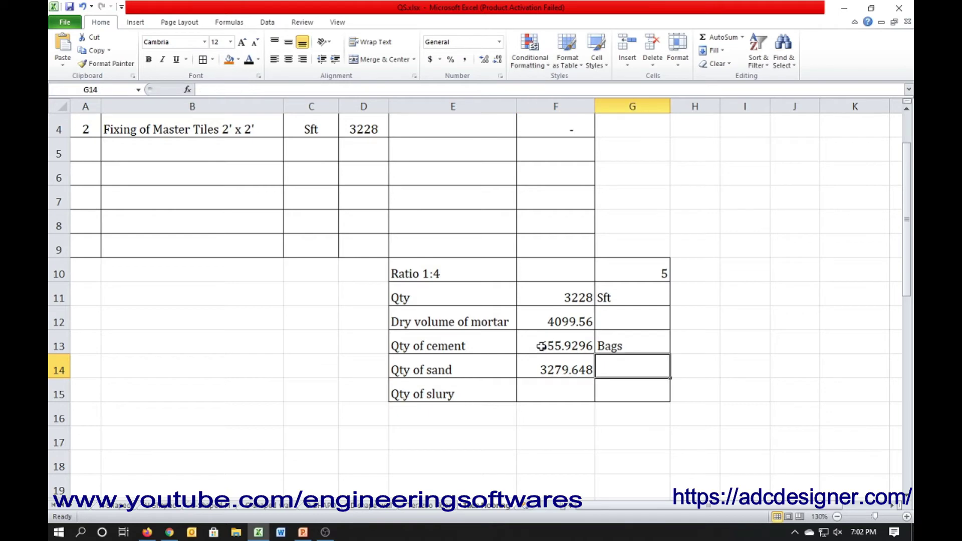
pyautogui.write('Cft')
pyautogui.press('Return')
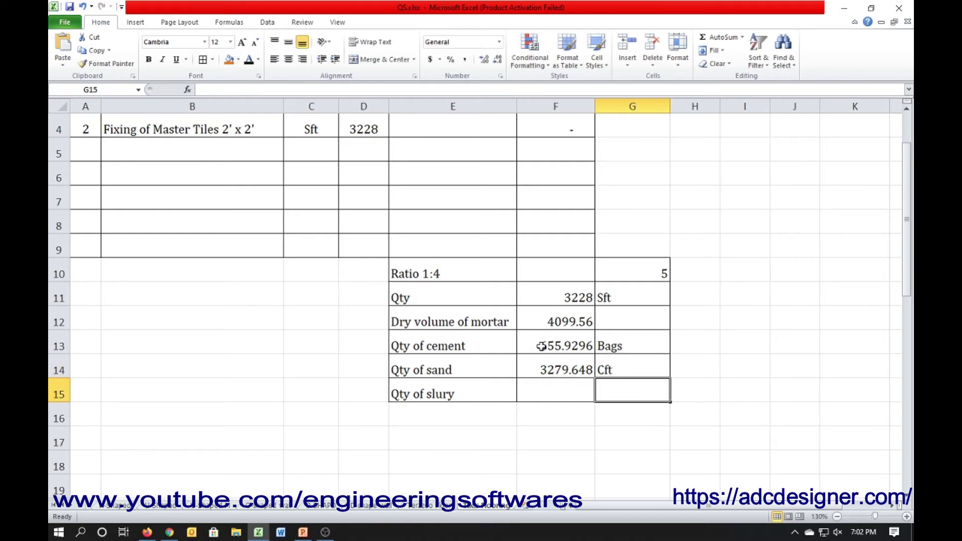
# Step: Enter =F13*5% in F15 for 32.79648 slurry, with unit Bags in G15
pyautogui.press('Left')
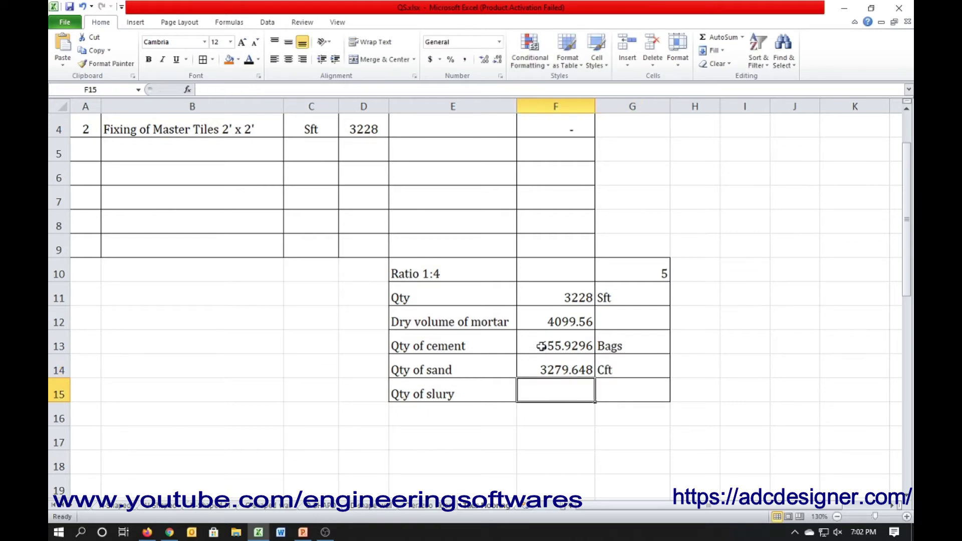
pyautogui.write('=')
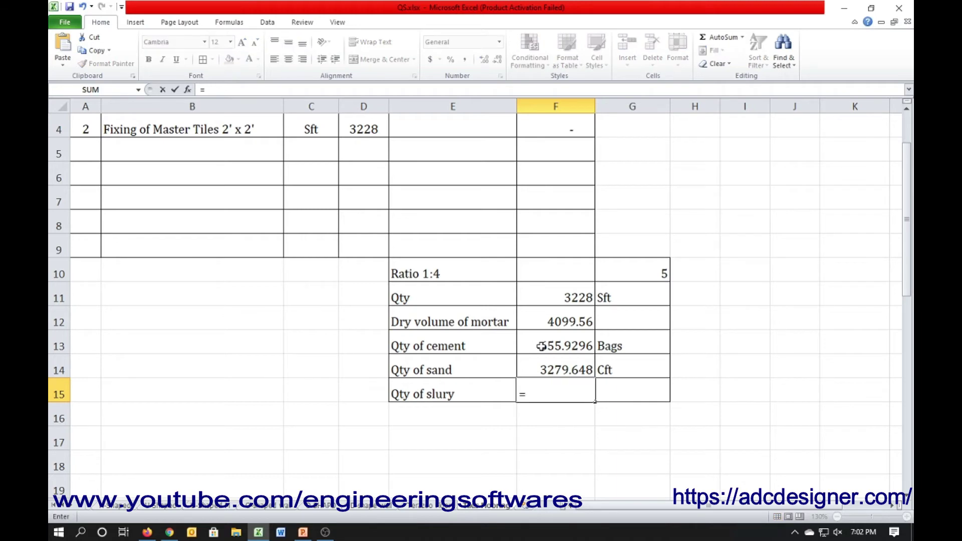
pyautogui.click(541, 347)
pyautogui.write('*5')
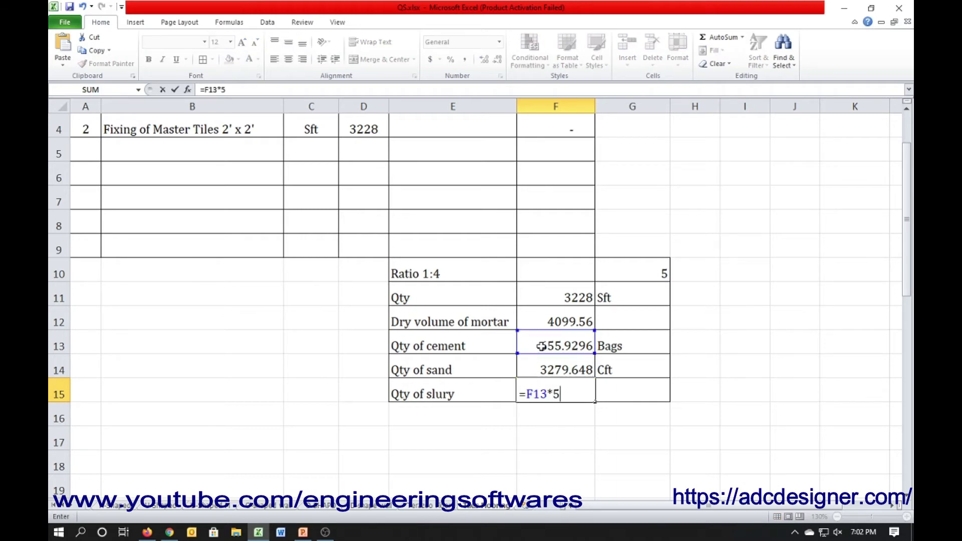
pyautogui.write('%')
pyautogui.press('Return')
pyautogui.press('Up')
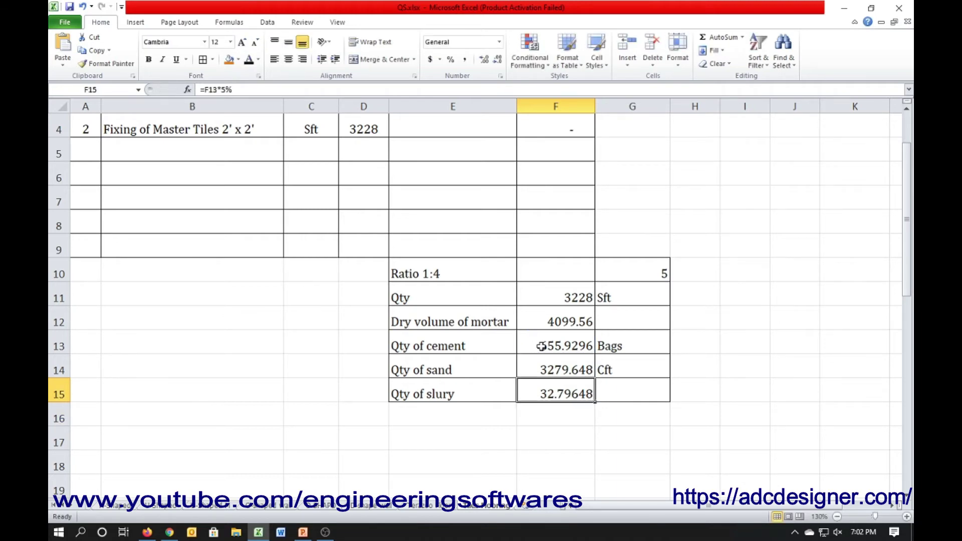
pyautogui.press('Right')
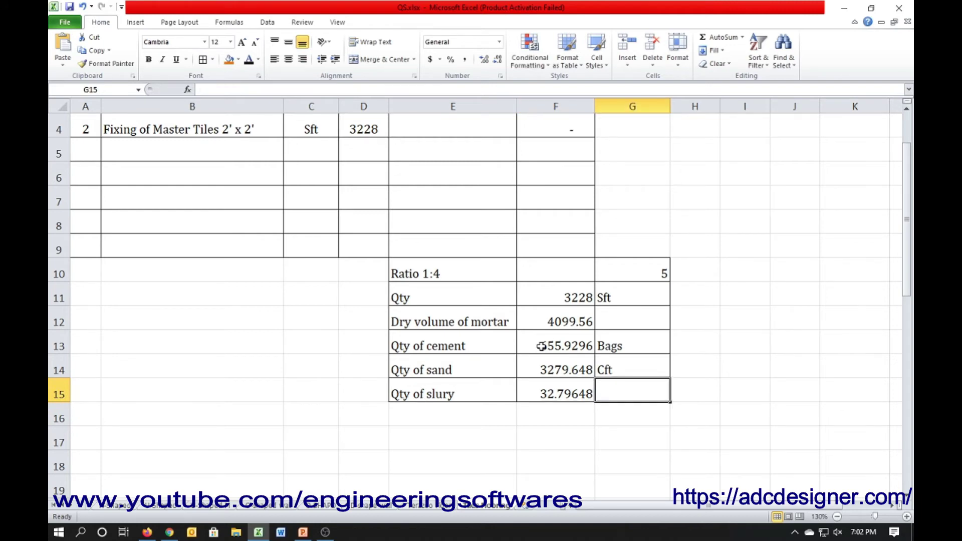
pyautogui.write('Bags')
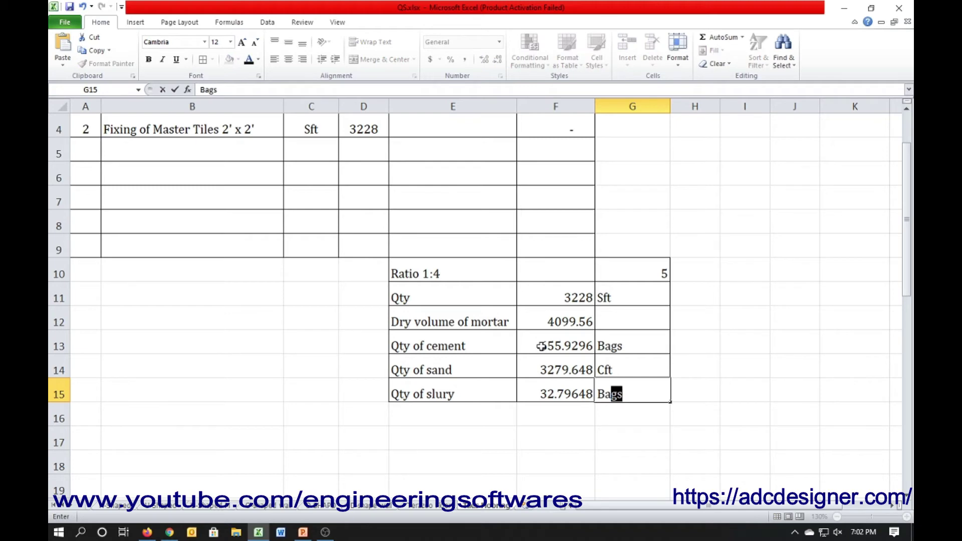
pyautogui.press('Return')
pyautogui.press('Up')
pyautogui.press('Left')
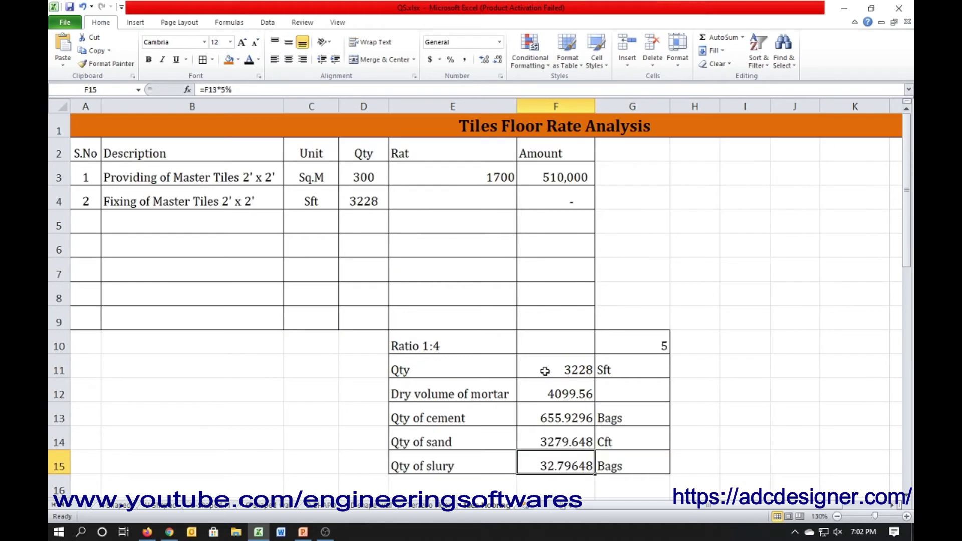
pyautogui.scroll(1, 545, 371)
# Step: Set the tile fixing rate in E4 to 38, making the amount 122,664
pyautogui.click(96, 226)
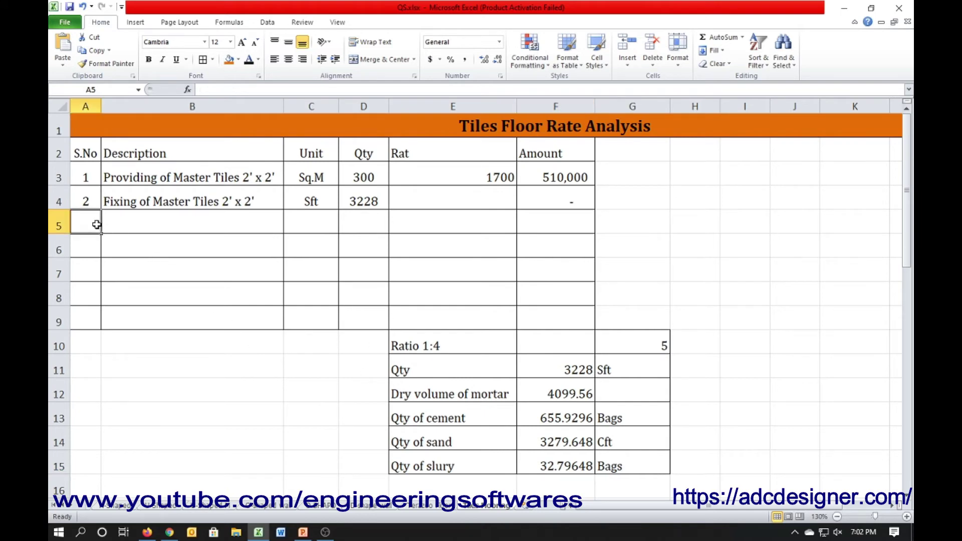
pyautogui.click(196, 201)
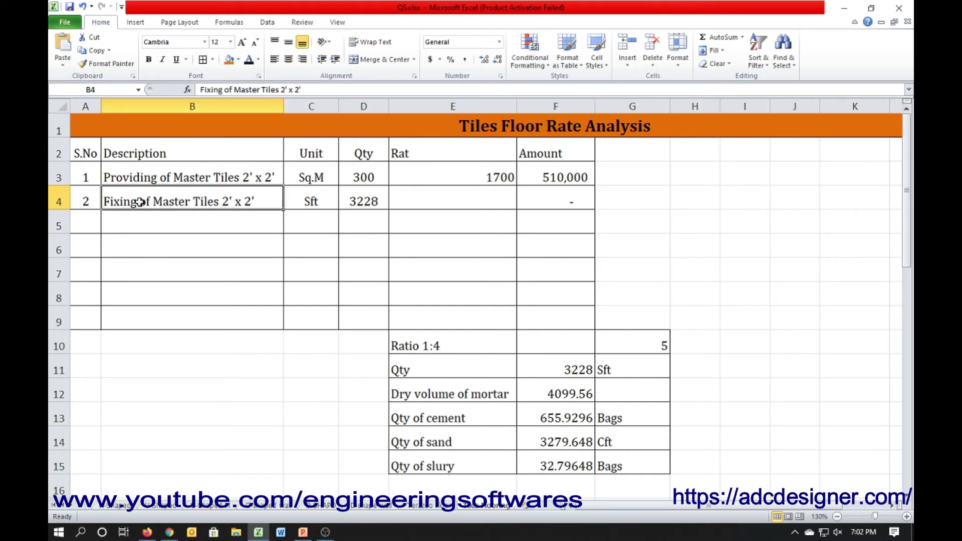
pyautogui.click(385, 201)
pyautogui.click(408, 202)
pyautogui.write('38')
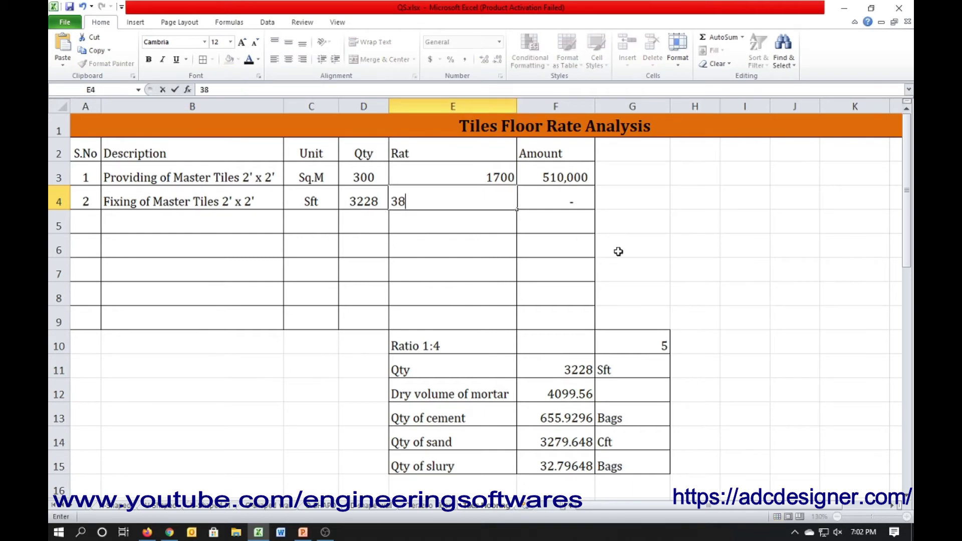
pyautogui.press('Return')
pyautogui.press('Up')
pyautogui.press('Right')
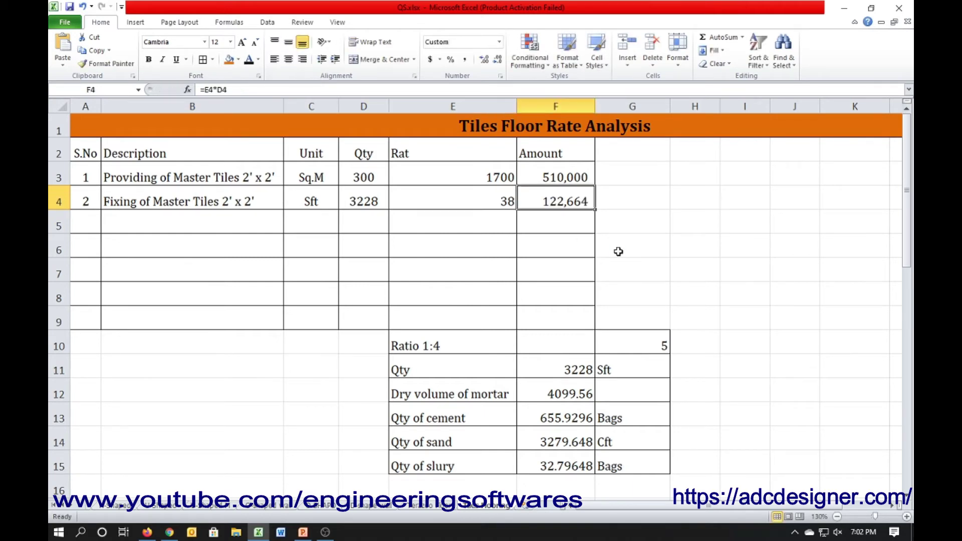
# Step: Enter serial number 3 in A5
pyautogui.press('Down')
pyautogui.press('Left')
pyautogui.press('Left')
pyautogui.press('Left')
pyautogui.press('Left')
pyautogui.press('Left')
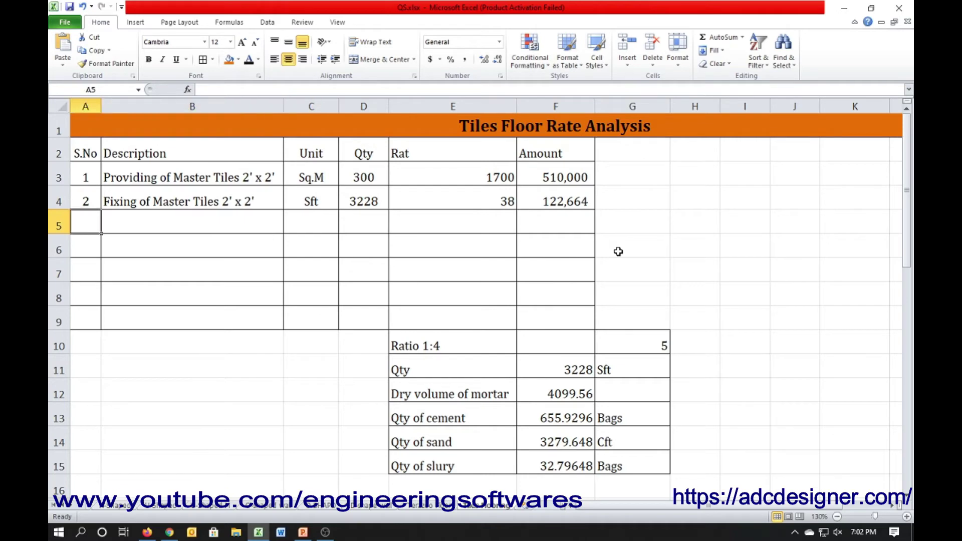
pyautogui.write('3')
pyautogui.press('Right')
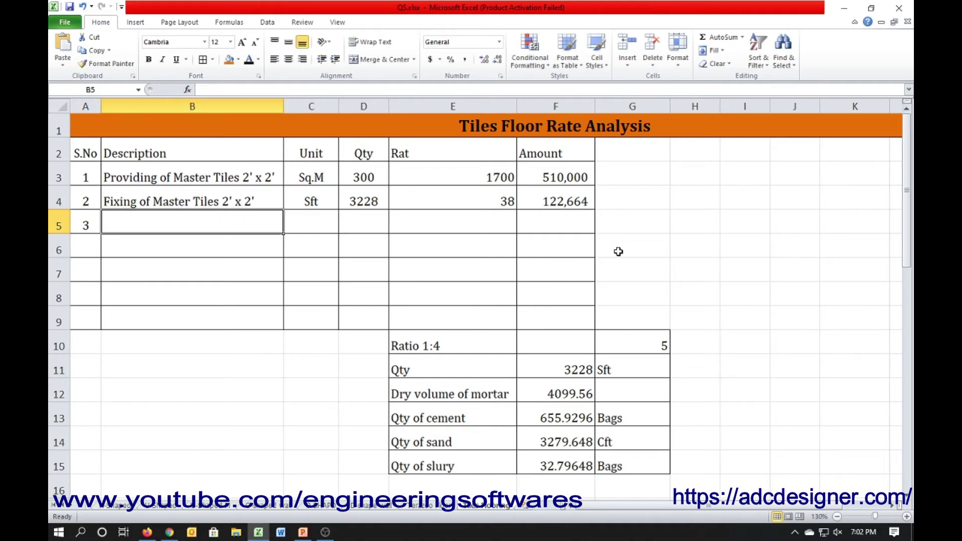
pyautogui.write('Cost ')
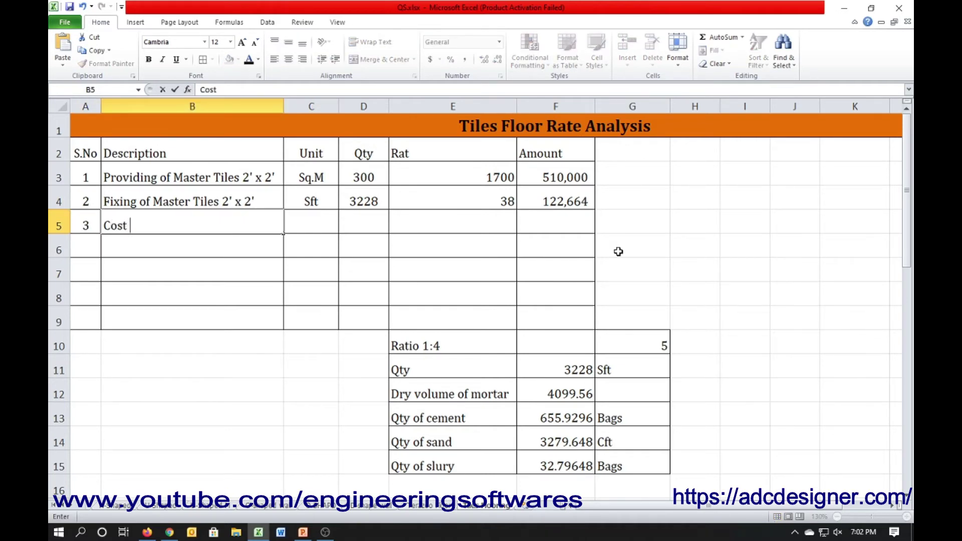
pyautogui.write('of cement')
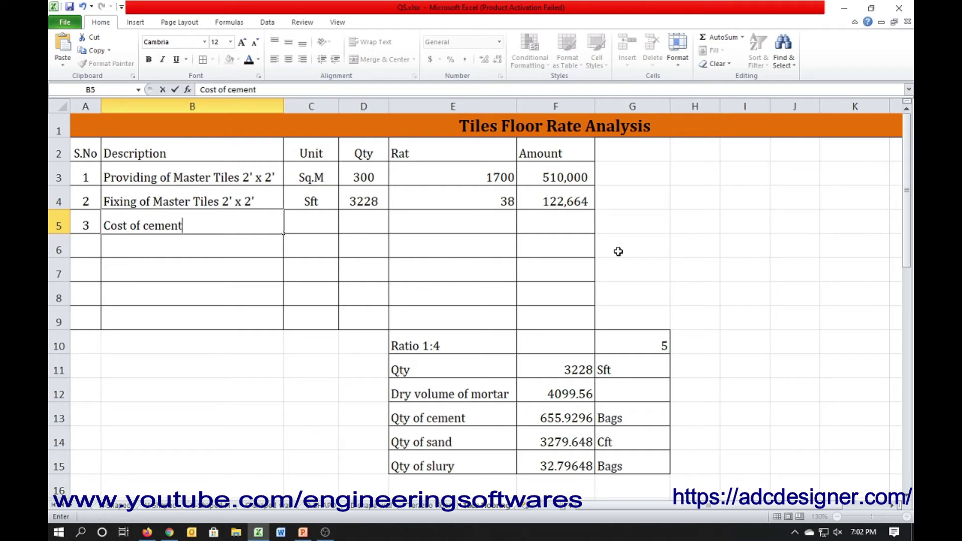
pyautogui.press('Right')
pyautogui.write('Bag')
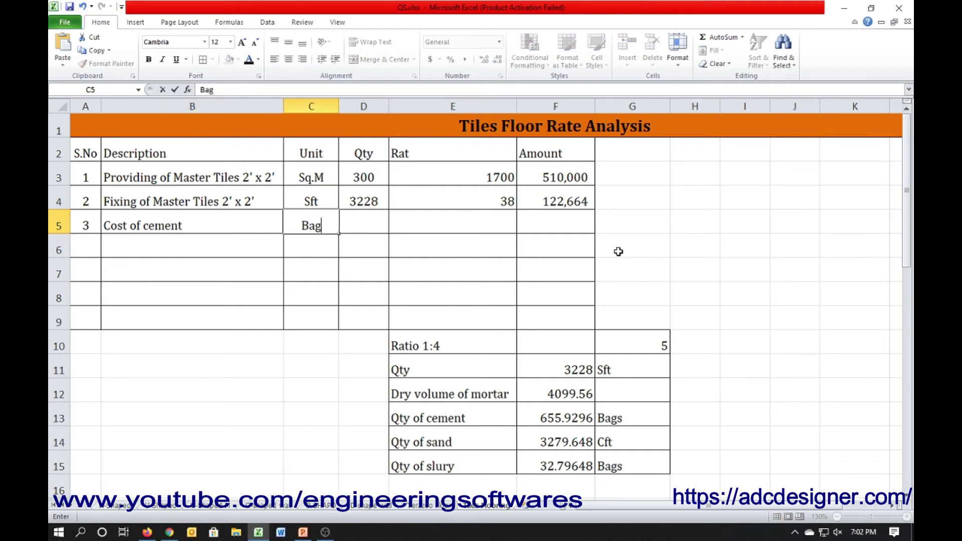
pyautogui.write('s')
pyautogui.press('Right')
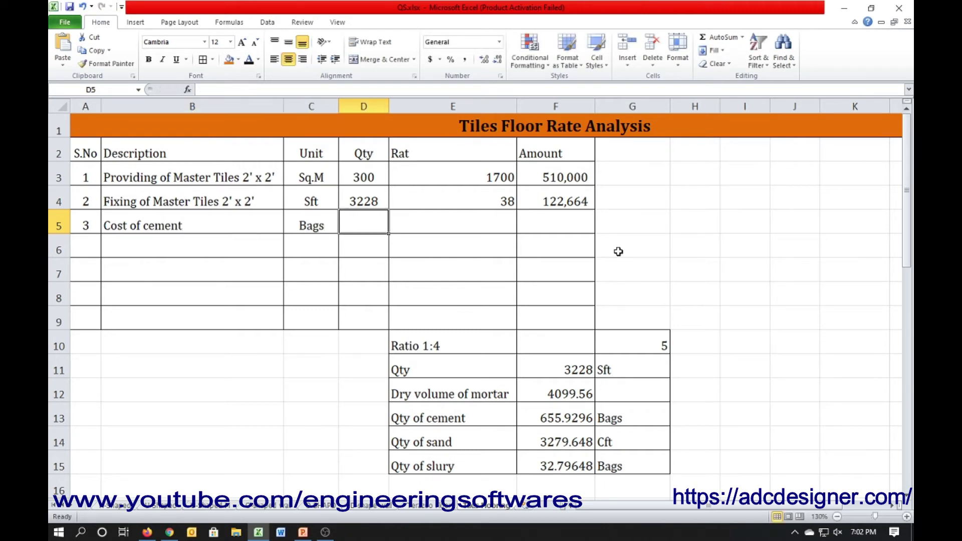
pyautogui.write('=')
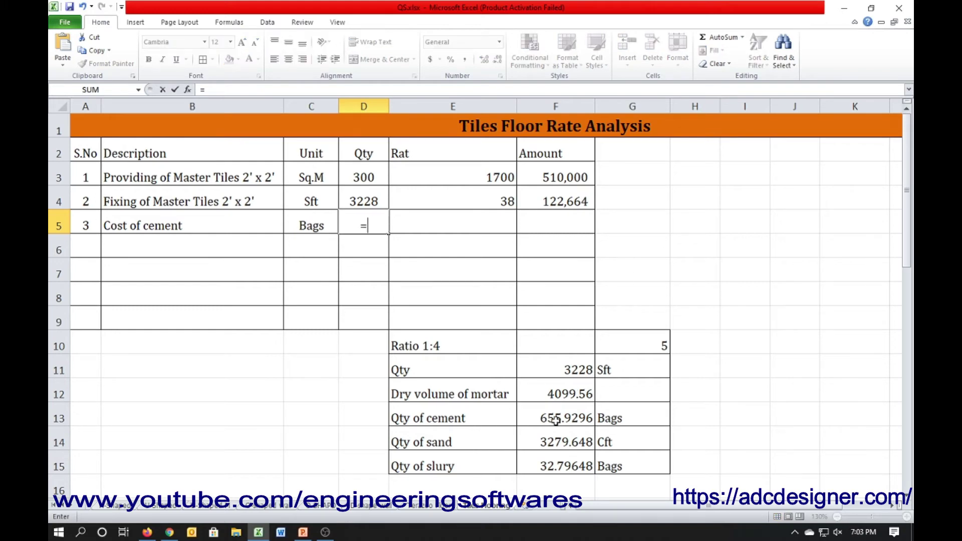
pyautogui.click(554, 418)
pyautogui.hotkey('ctrl', 'Return')
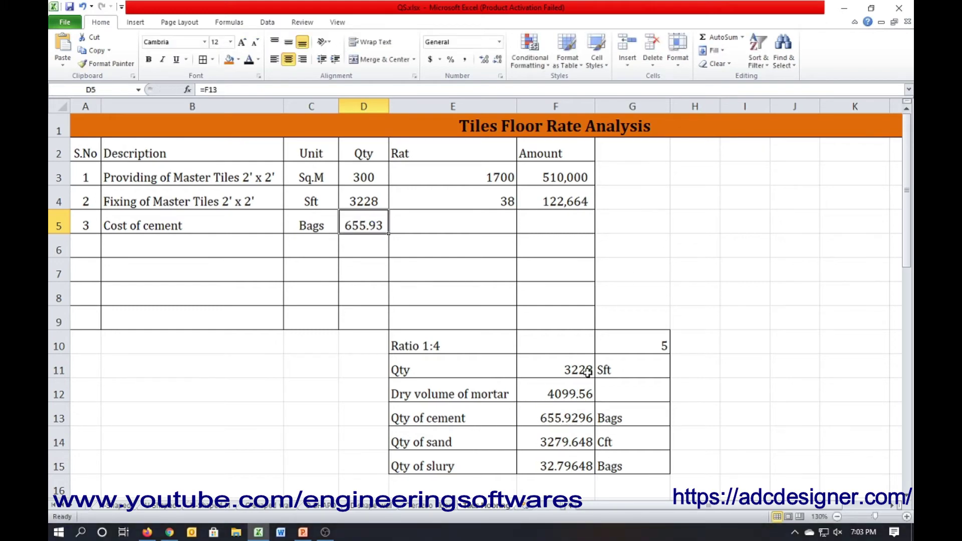
pyautogui.click(510, 375)
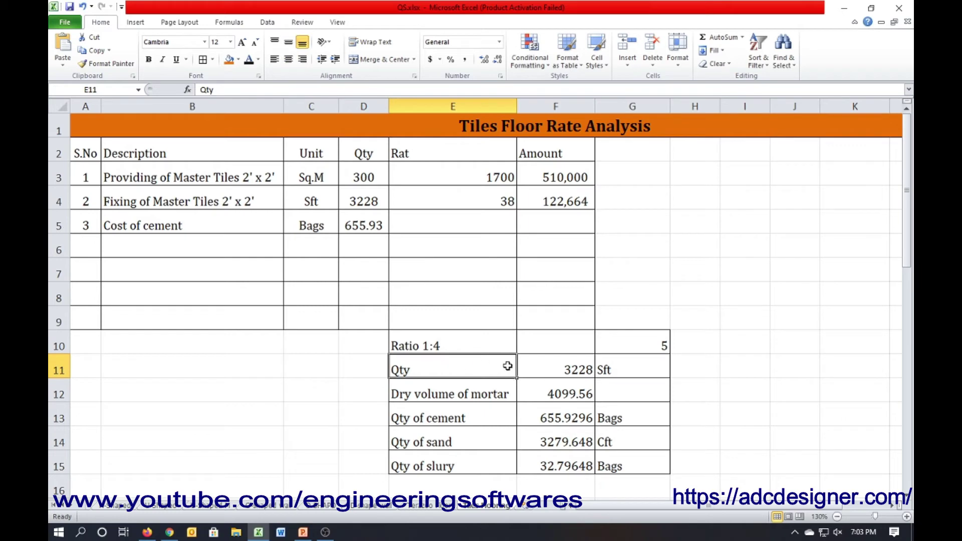
pyautogui.click(574, 394)
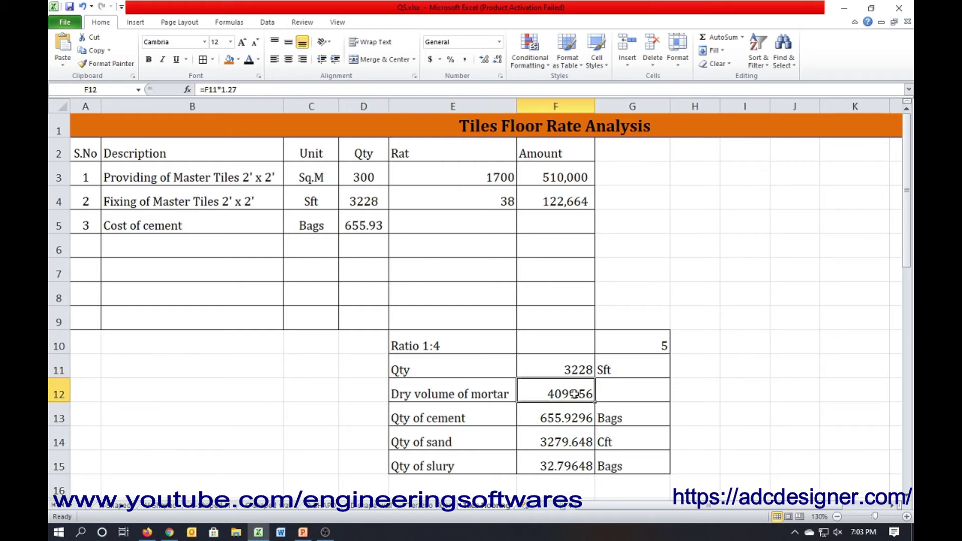
# Step: Change the mortar Qty in F11 to =3228*(2/12), giving 538
pyautogui.doubleClick(572, 371)
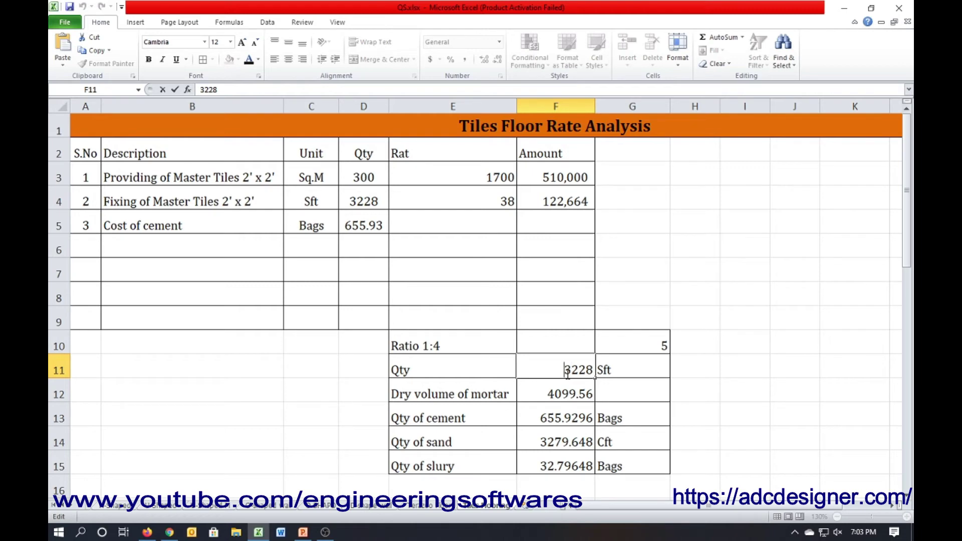
pyautogui.write('=')
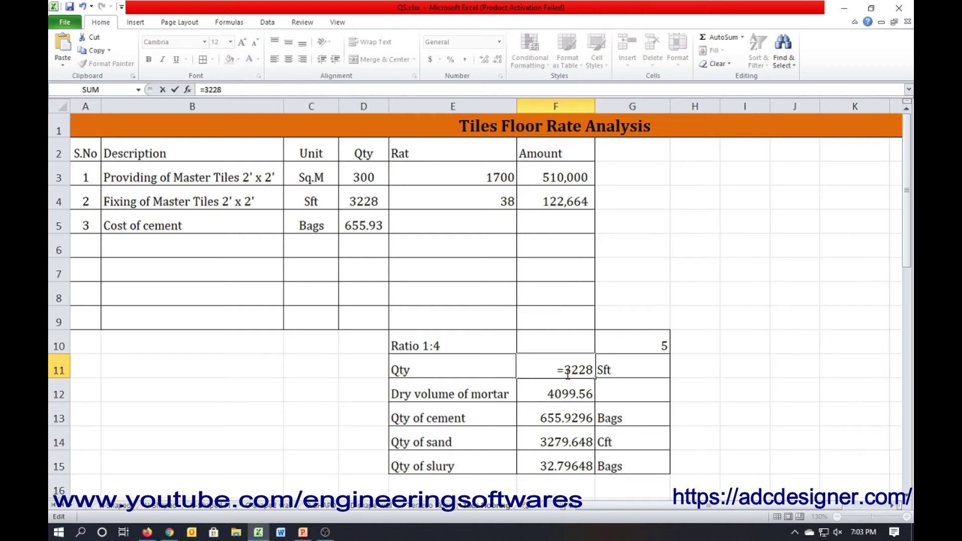
pyautogui.press('Right')
pyautogui.press('Right')
pyautogui.write('*')
pyautogui.write('(')
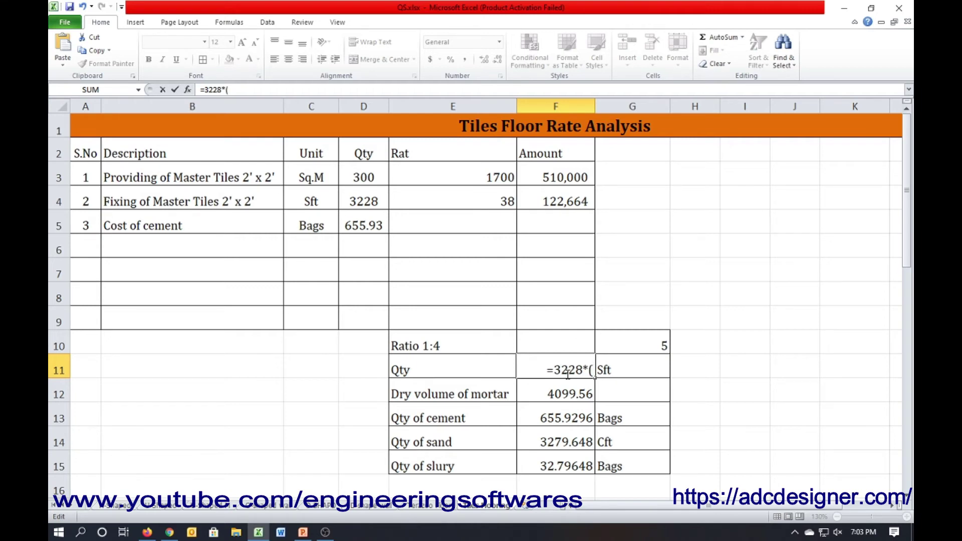
pyautogui.write('2/12)')
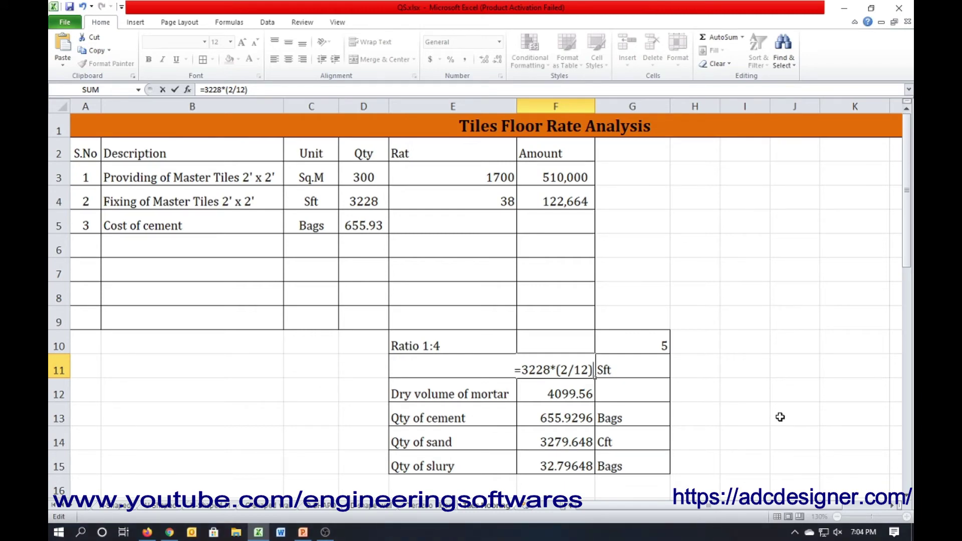
pyautogui.press('Return')
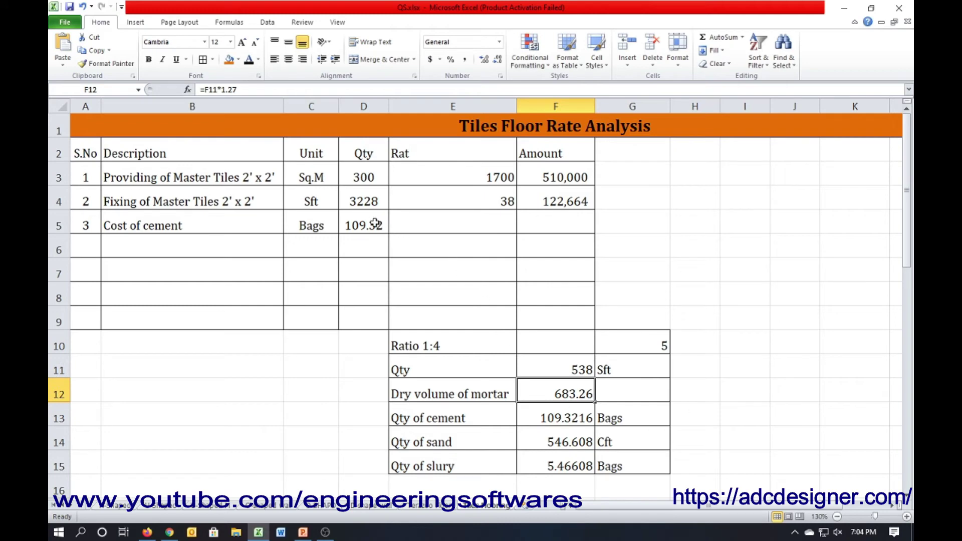
# Step: Change the G11 unit from Sft to Cft and check F12's =F11*1.27 formula
pyautogui.click(554, 365)
pyautogui.click(607, 367)
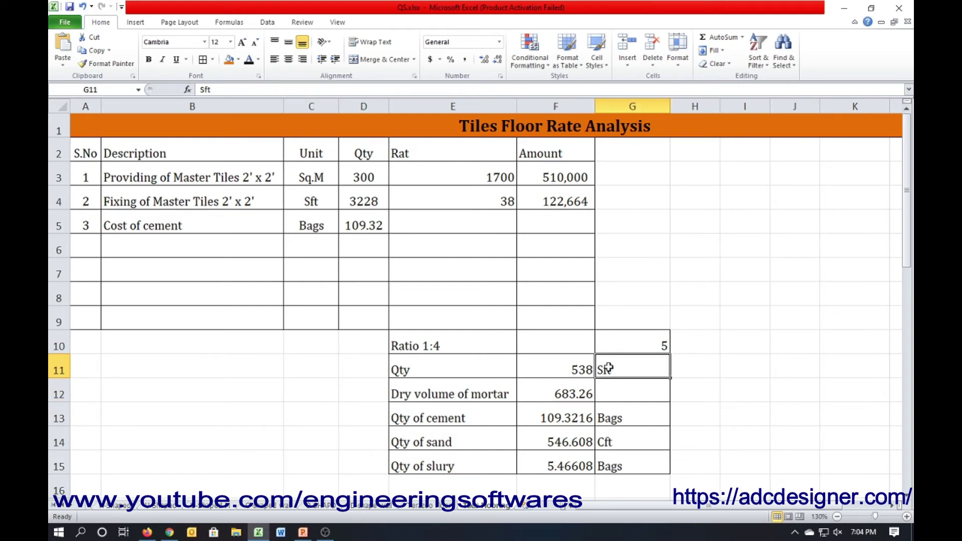
pyautogui.write('C')
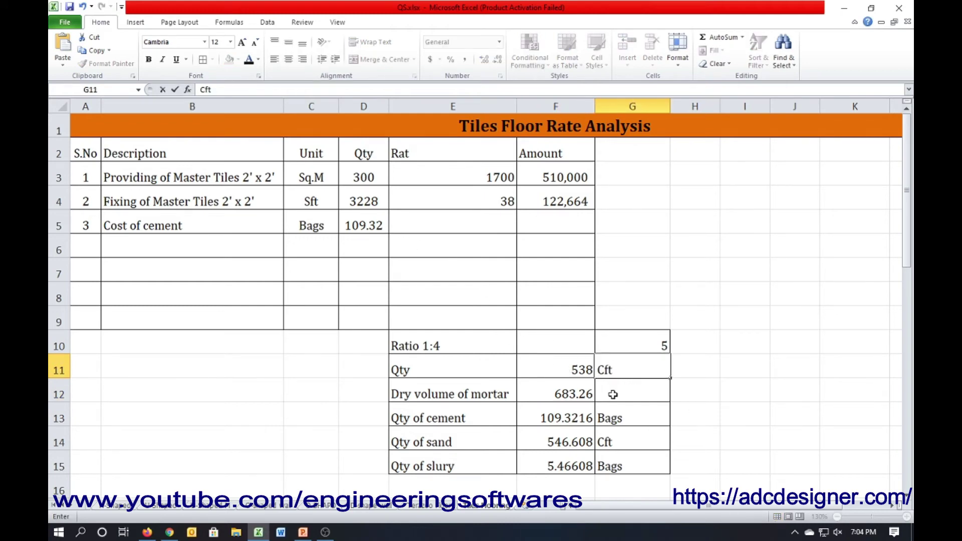
pyautogui.press('Return')
pyautogui.click(579, 395)
pyautogui.doubleClick(579, 395)
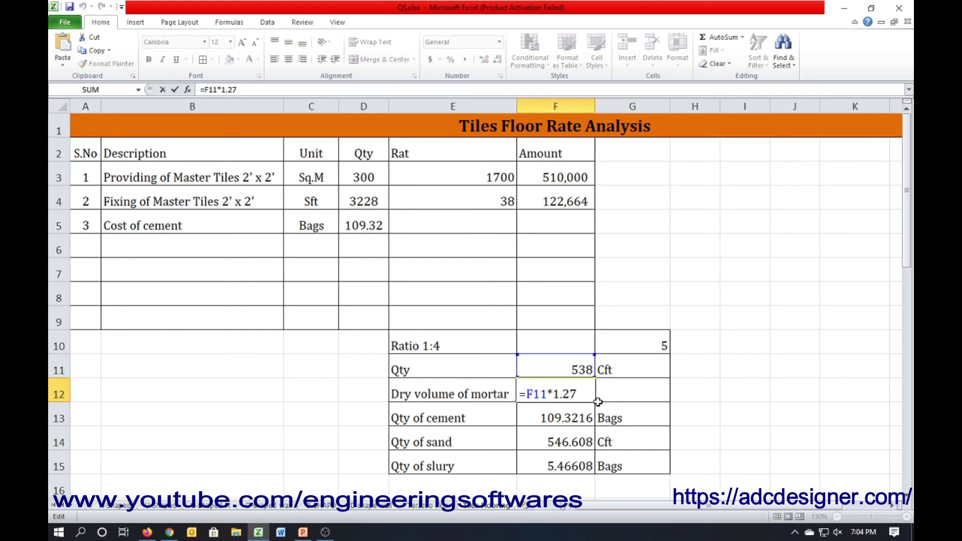
pyautogui.press('Escape')
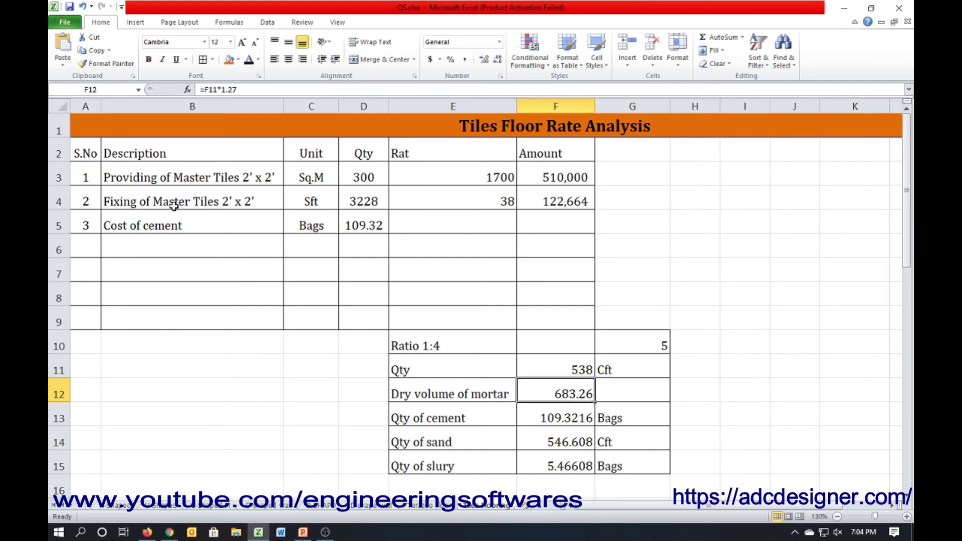
# Step: Correct the misspelt 'Rat' heading in E2 to 'Rate'
pyautogui.click(474, 228)
pyautogui.doubleClick(432, 149)
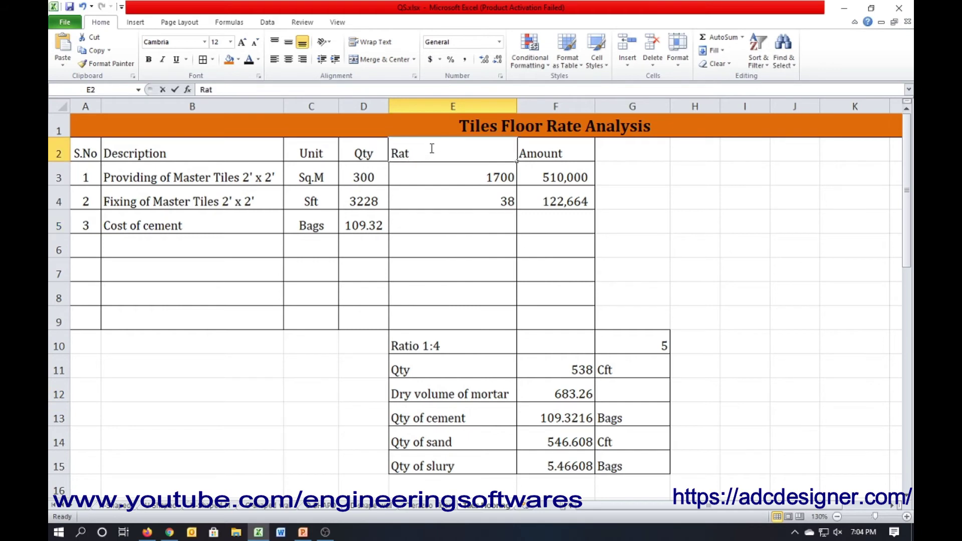
pyautogui.write('3')
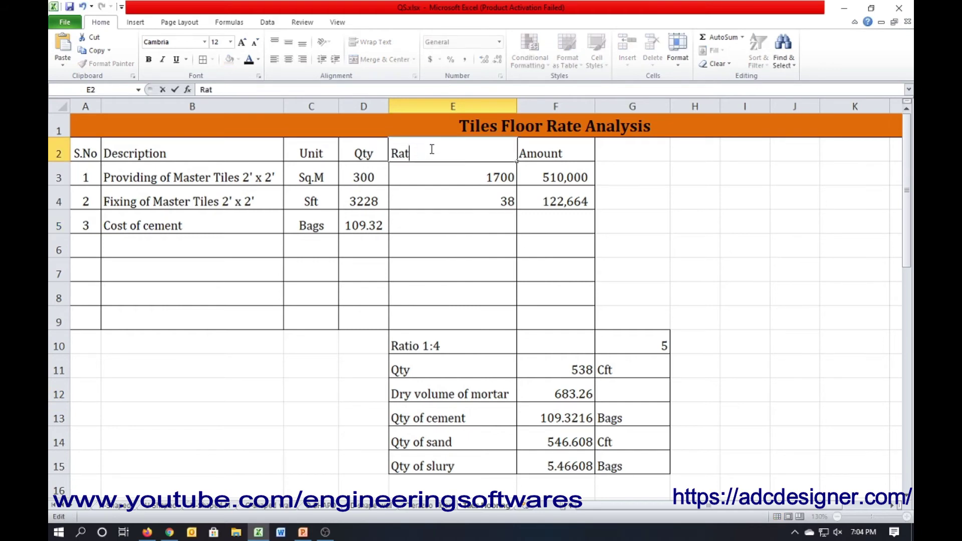
pyautogui.write('e')
pyautogui.press('Return')
# Step: Price cement at 550 in E5 with amount formula =E5*D5 in F5
pyautogui.press('Down')
pyautogui.press('Down')
pyautogui.write('5')
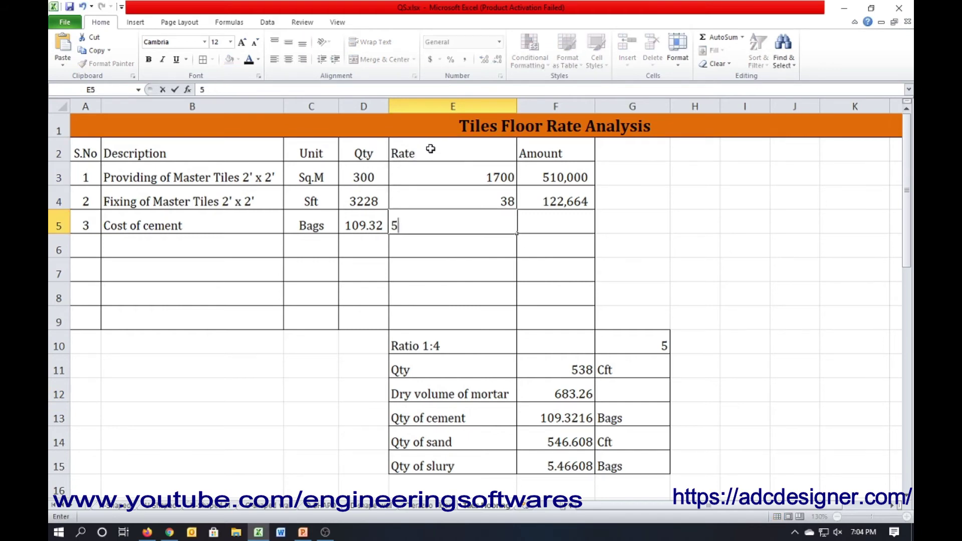
pyautogui.write('50')
pyautogui.press('Tab')
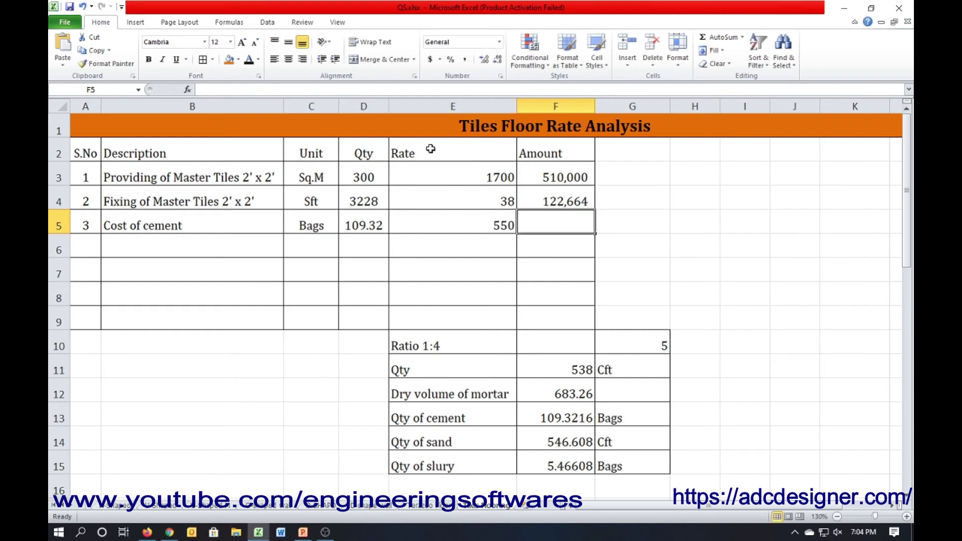
pyautogui.write('=E5*D5')
pyautogui.press('Return')
pyautogui.press('Up')
pyautogui.press('F2')
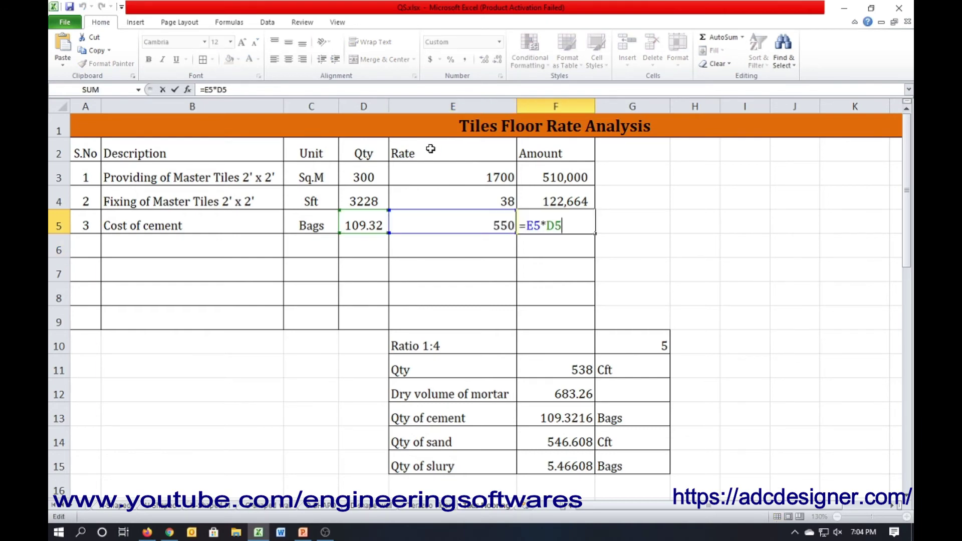
pyautogui.press('Return')
# Step: Number the S.No cells of rows 4 to 6 as 4, 5 and 6
pyautogui.press('Left')
pyautogui.press('Left')
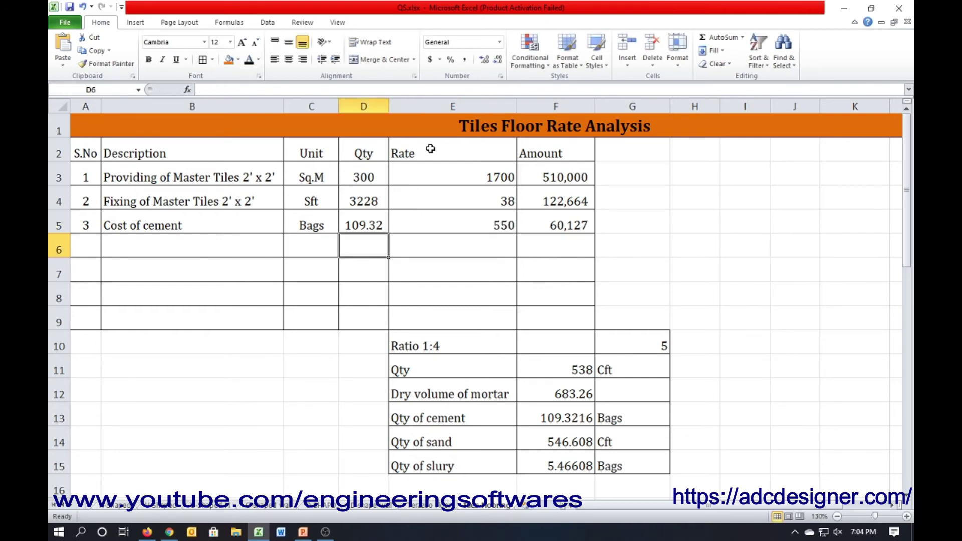
pyautogui.press('Left')
pyautogui.press('Left')
pyautogui.press('Left')
pyautogui.write('4')
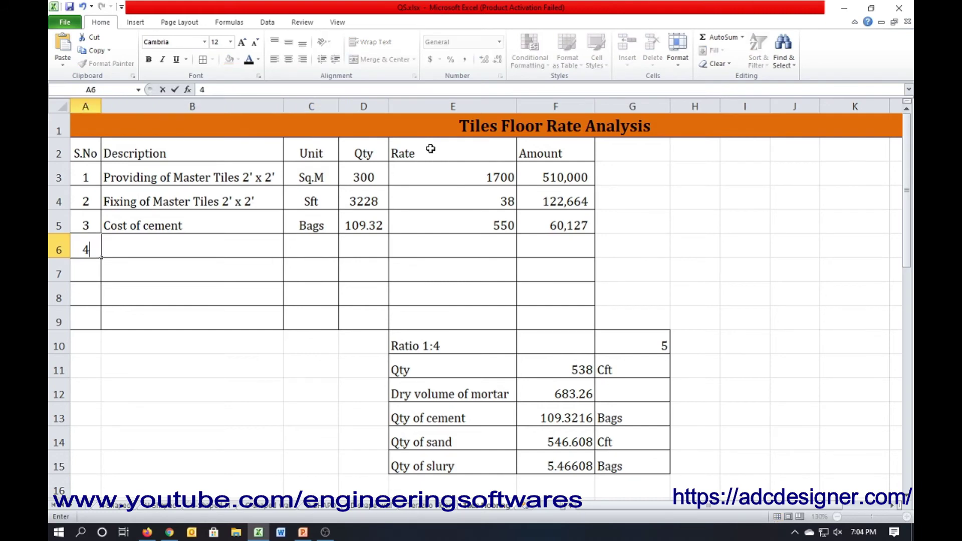
pyautogui.press('Return')
pyautogui.write('5')
pyautogui.press('Return')
pyautogui.write('6')
pyautogui.press('Up')
pyautogui.press('Up')
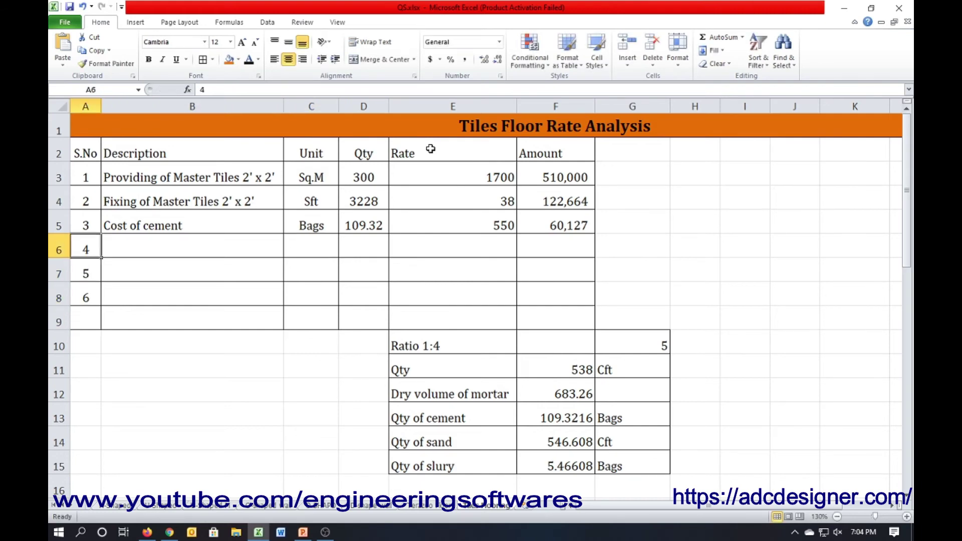
# Step: Enter the description 'Cost of sand' in B6
pyautogui.press('Right')
pyautogui.write('Cost')
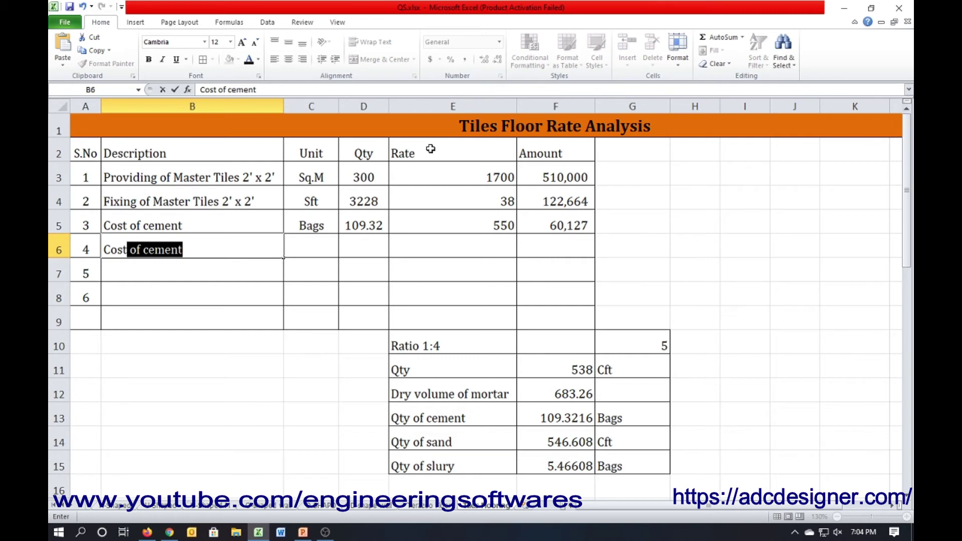
pyautogui.write(' of')
pyautogui.press('BackSpace')
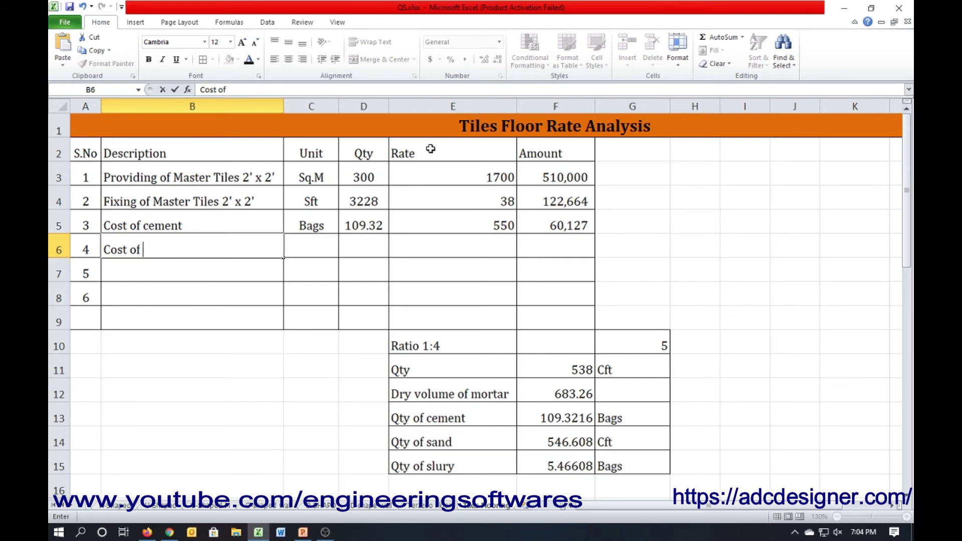
pyautogui.write('sand')
pyautogui.press('Return')
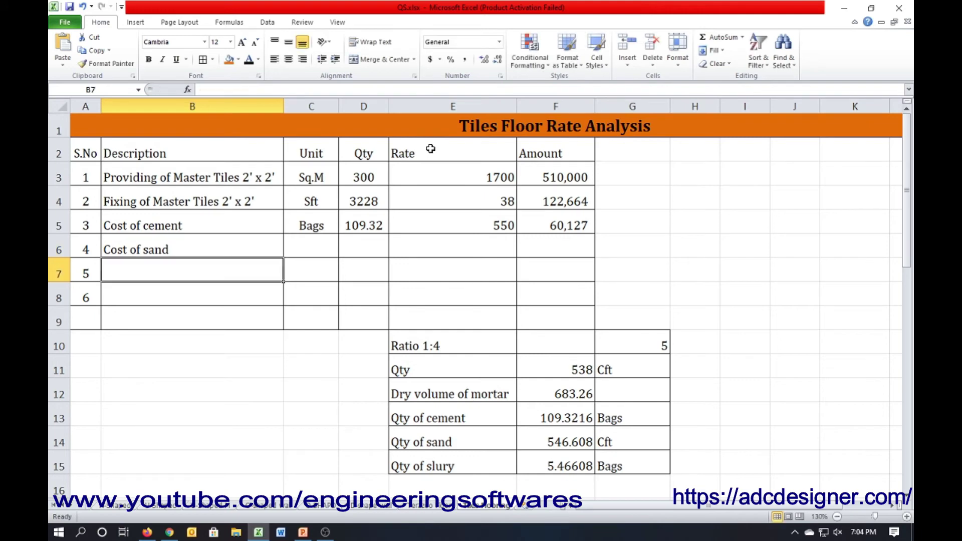
# Step: Make the cement quantity in D5 =(F15+F13), adding slurry to cement for 114.79
pyautogui.press('Up')
pyautogui.press('Up')
pyautogui.press('Right')
pyautogui.press('Right')
pyautogui.press('Right')
pyautogui.press('Left')
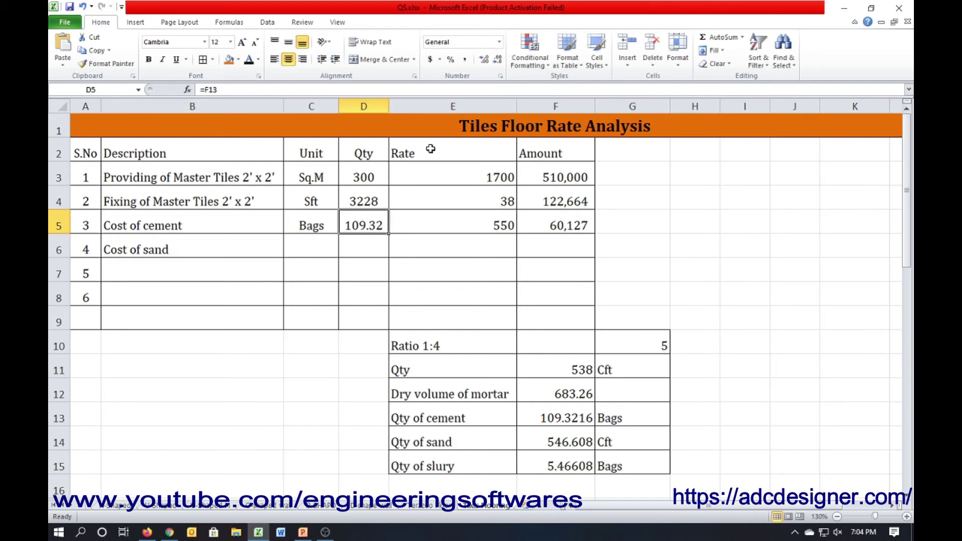
pyautogui.write('=(')
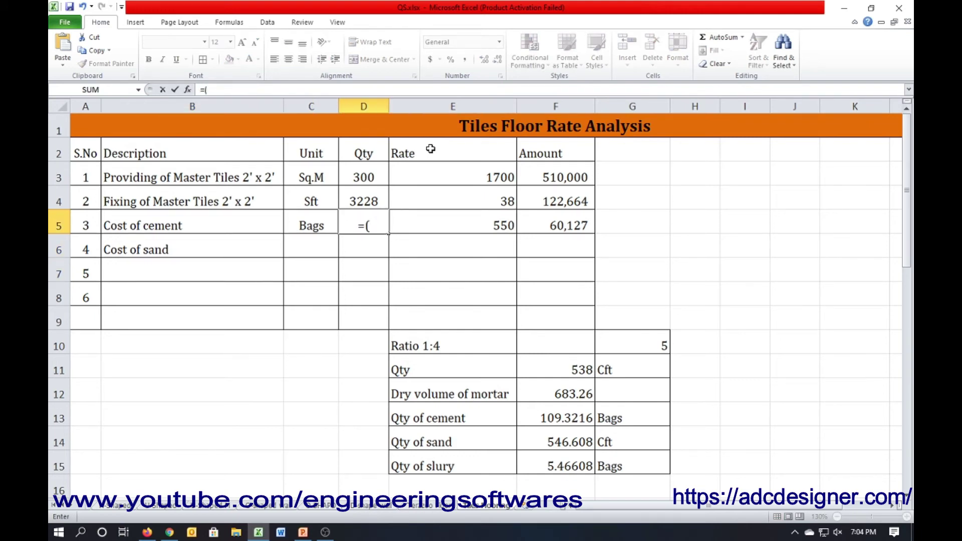
pyautogui.click(548, 457)
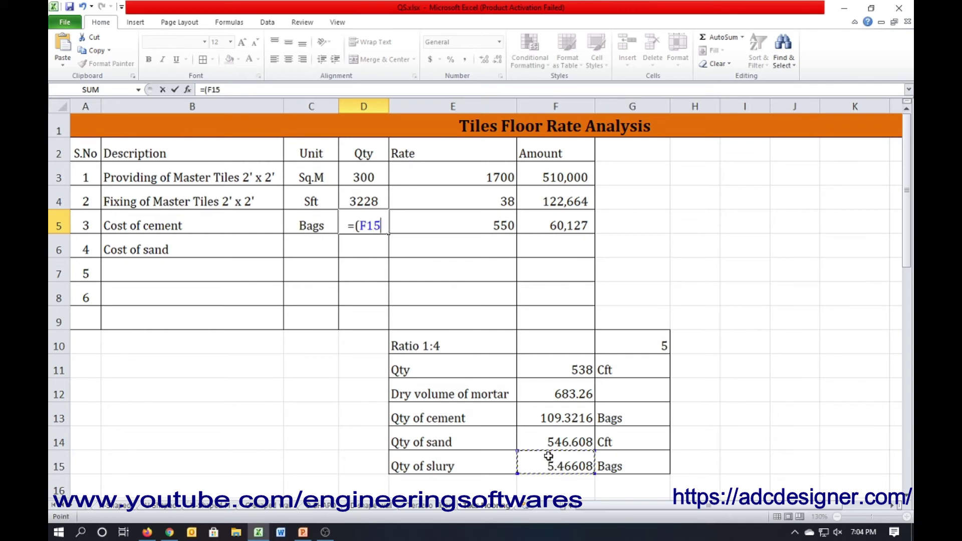
pyautogui.write('+')
pyautogui.click(545, 423)
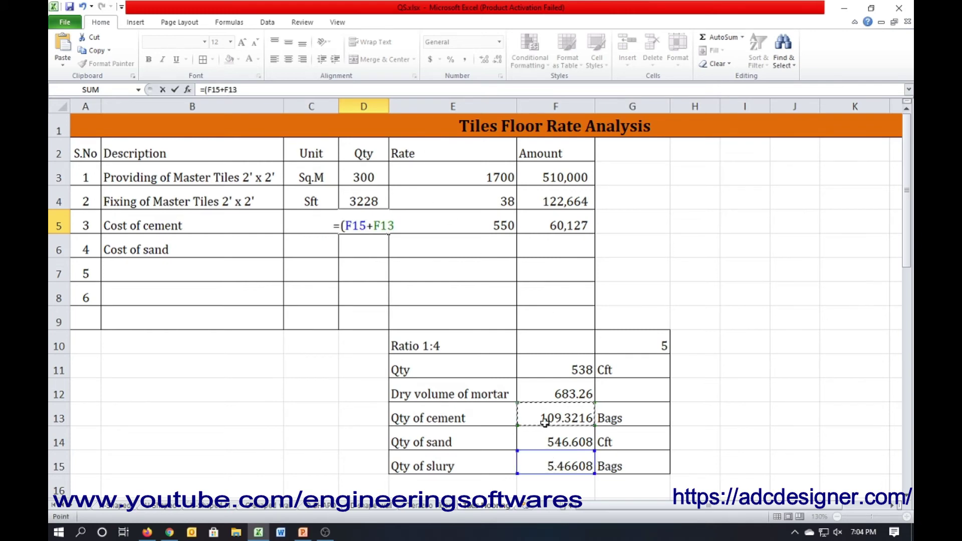
pyautogui.write(')')
pyautogui.press('Return')
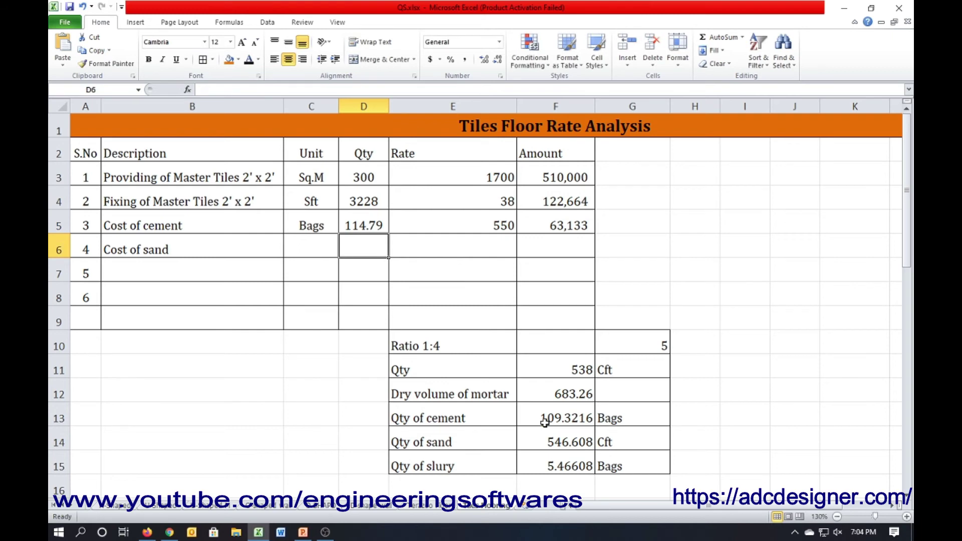
# Step: Give the sand row unit Cft and quantity =F14 (546.61)
pyautogui.click(324, 247)
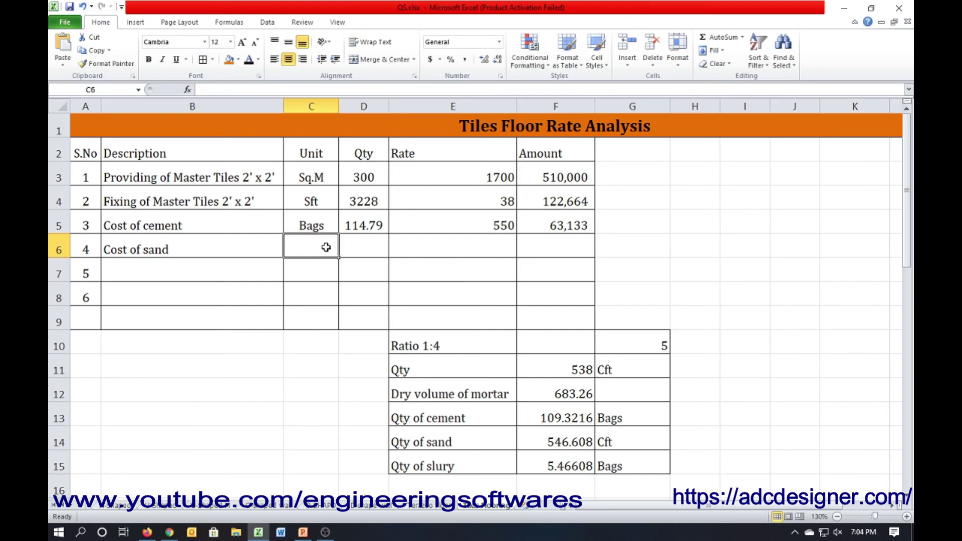
pyautogui.write('Cft')
pyautogui.press('Return')
pyautogui.click(373, 241)
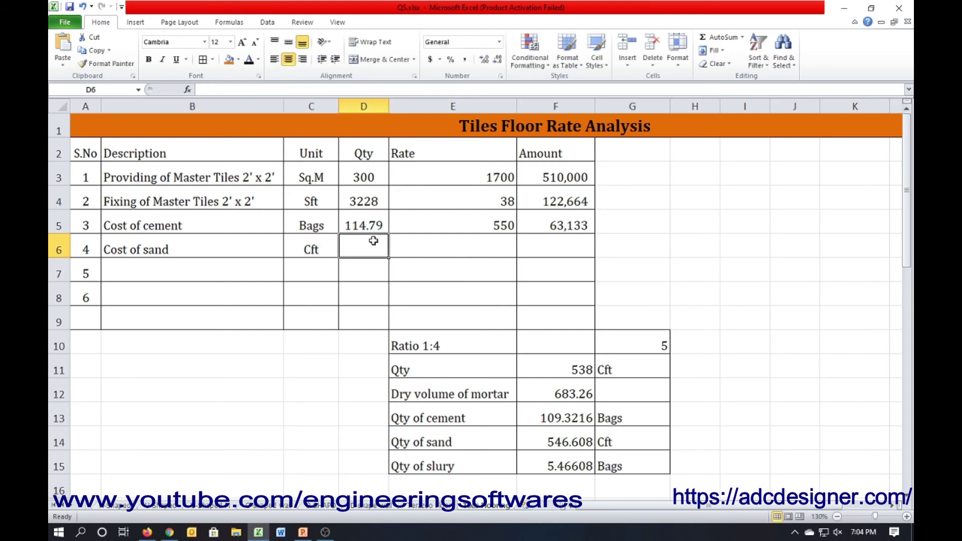
pyautogui.write('=')
pyautogui.click(551, 434)
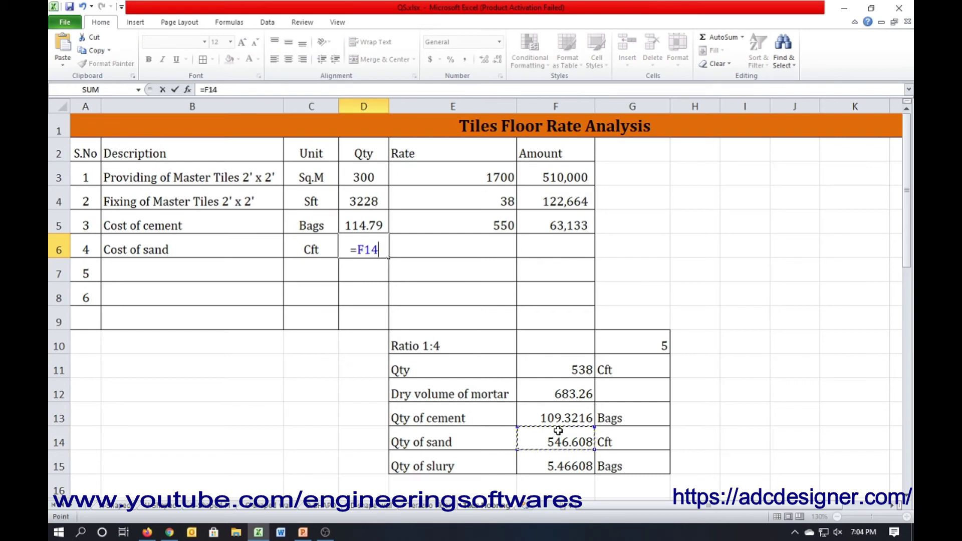
pyautogui.press('Return')
# Step: Try a 'Cost of crush' row in row 7, then clear its description and unit
pyautogui.click(172, 265)
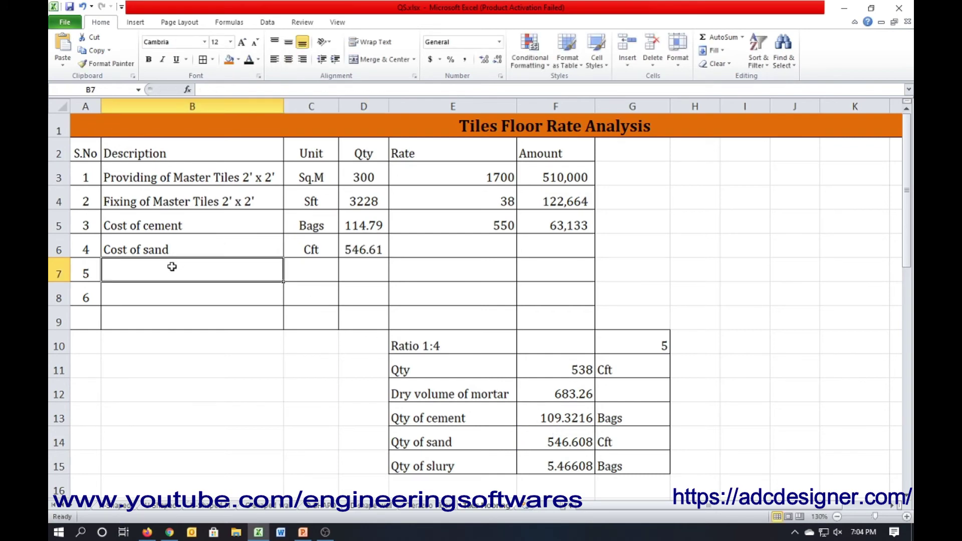
pyautogui.hotkey('ctrl', "'")
pyautogui.press('BackSpace')
pyautogui.press('BackSpace')
pyautogui.press('BackSpace')
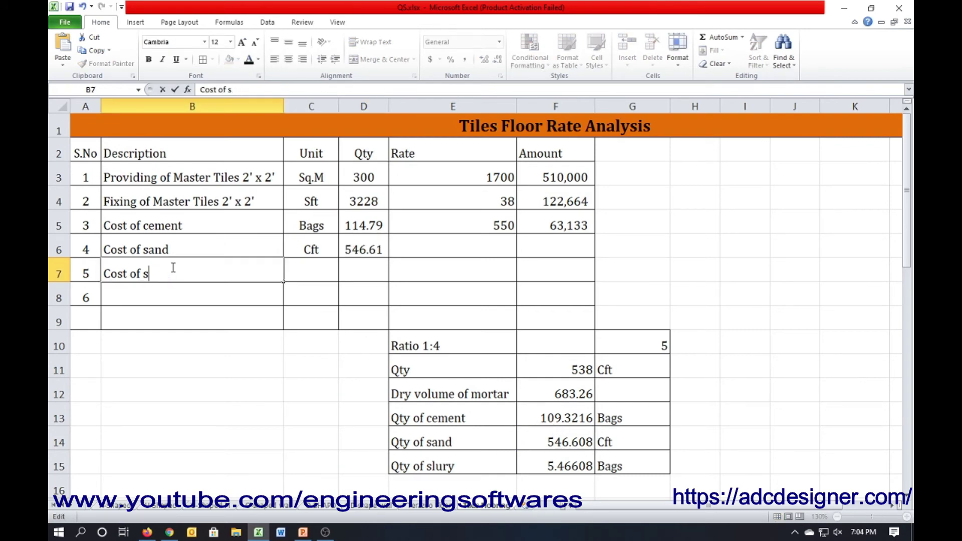
pyautogui.write('crush')
pyautogui.press('Tab')
pyautogui.write('c')
pyautogui.press('Tab')
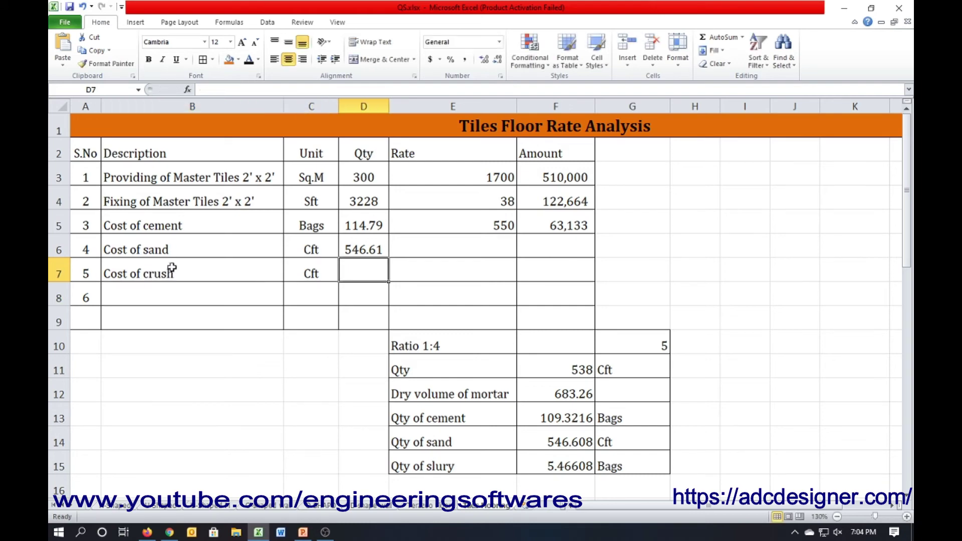
pyautogui.write('=')
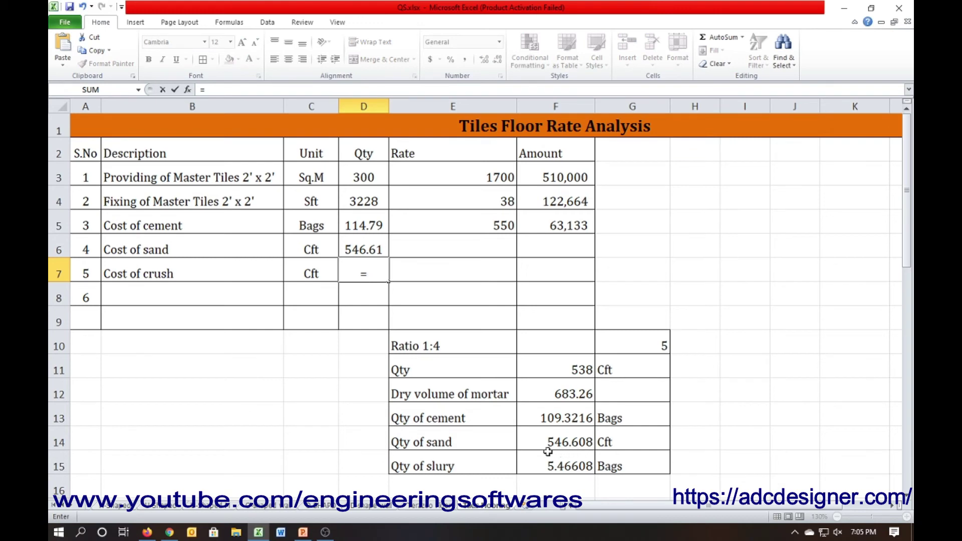
pyautogui.press('Escape')
pyautogui.click(137, 274)
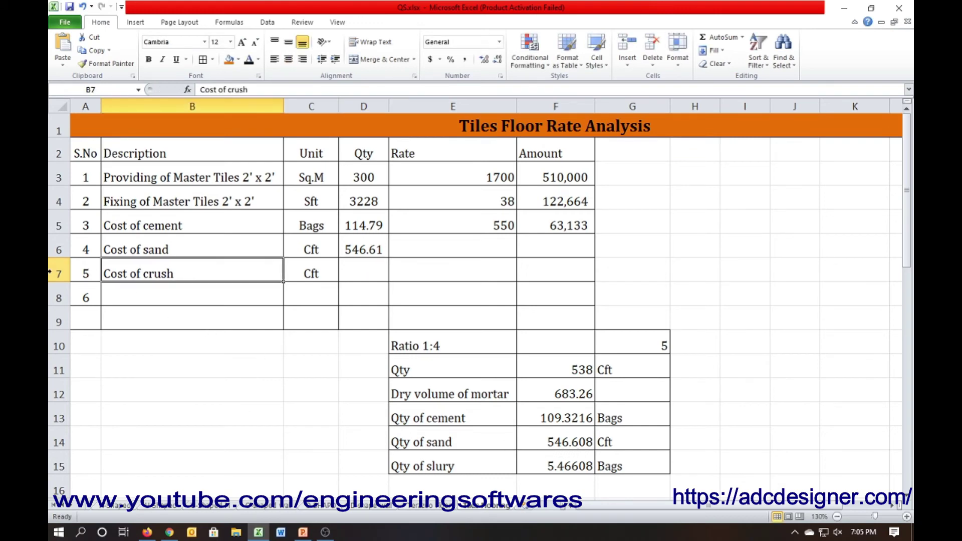
pyautogui.moveTo(140, 273); pyautogui.dragTo(296, 273)
pyautogui.press('Delete')
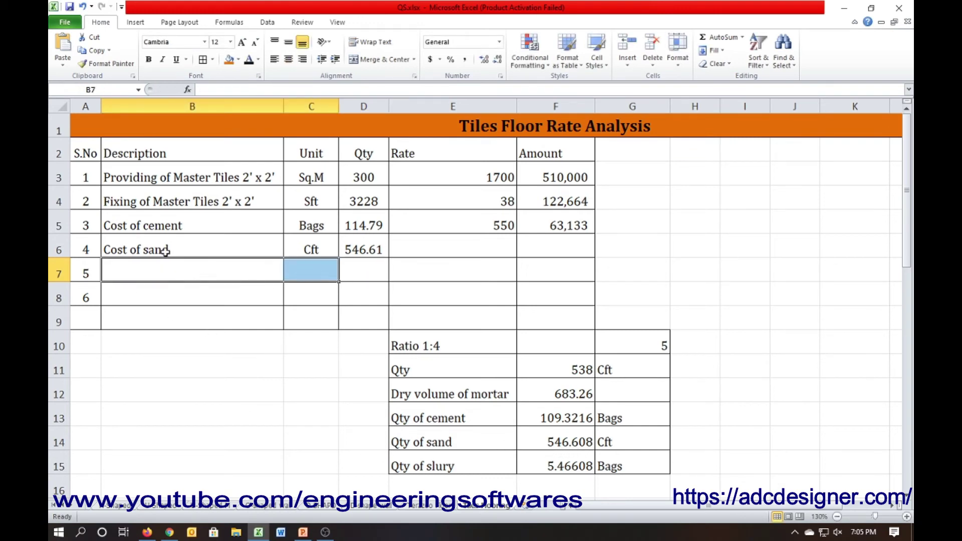
pyautogui.click(169, 264)
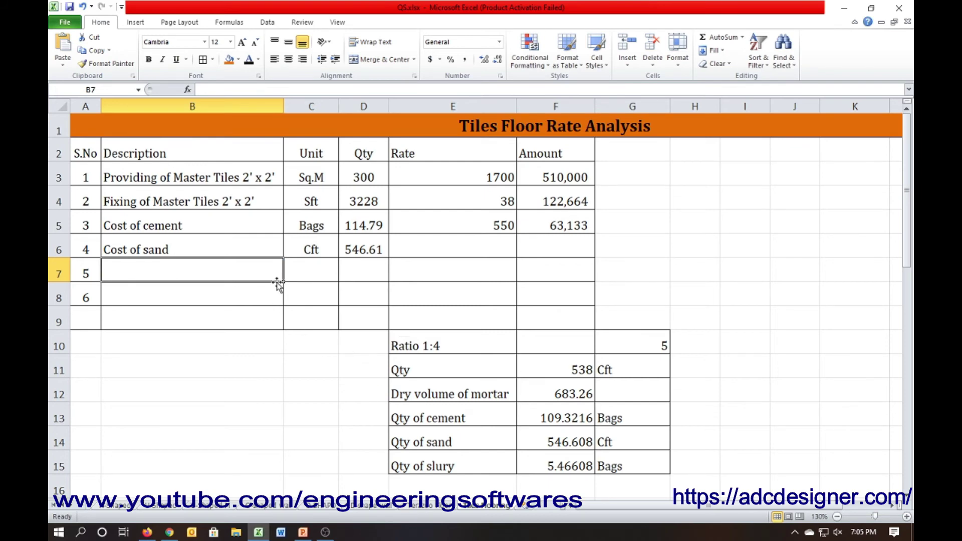
# Step: Set the sand rate to 35 and fill the amount formula down, giving 19,131
pyautogui.click(467, 251)
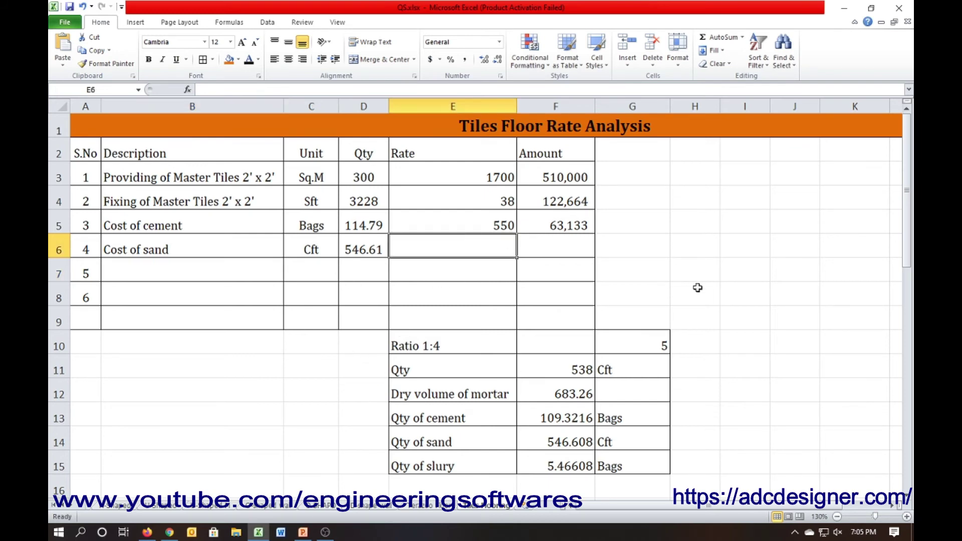
pyautogui.write('35')
pyautogui.press('Tab')
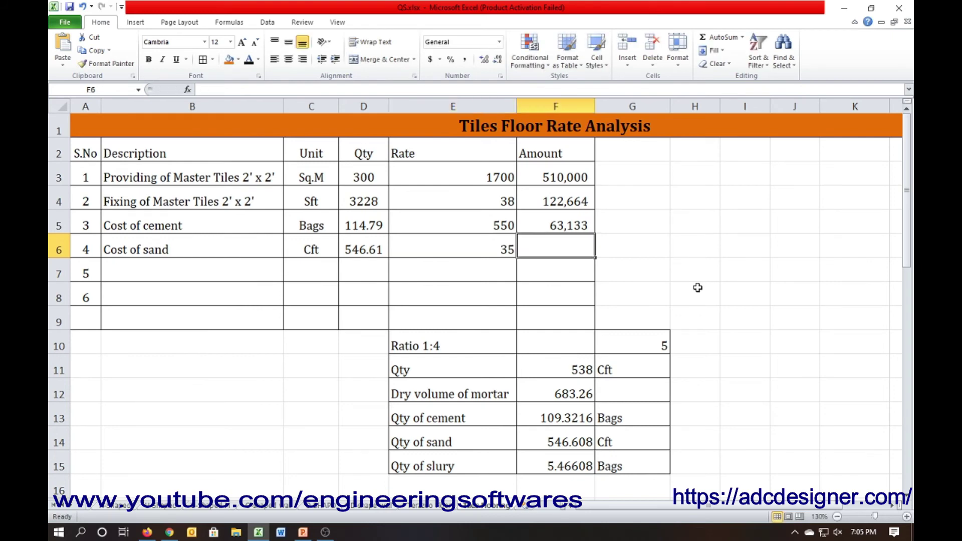
pyautogui.hotkey('ctrl', 'd')
# Step: Review the item descriptions in column B
pyautogui.click(203, 192)
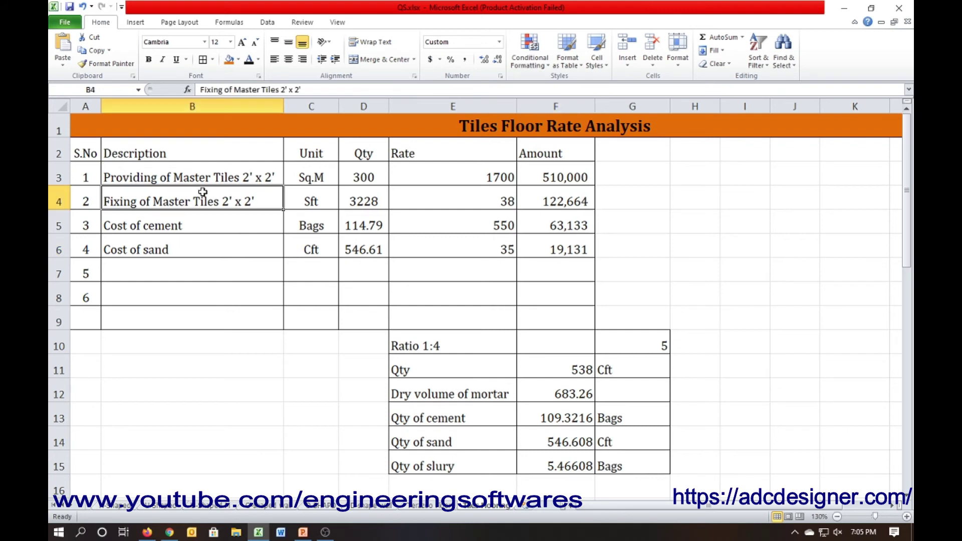
pyautogui.click(194, 226)
pyautogui.click(195, 250)
pyautogui.click(197, 175)
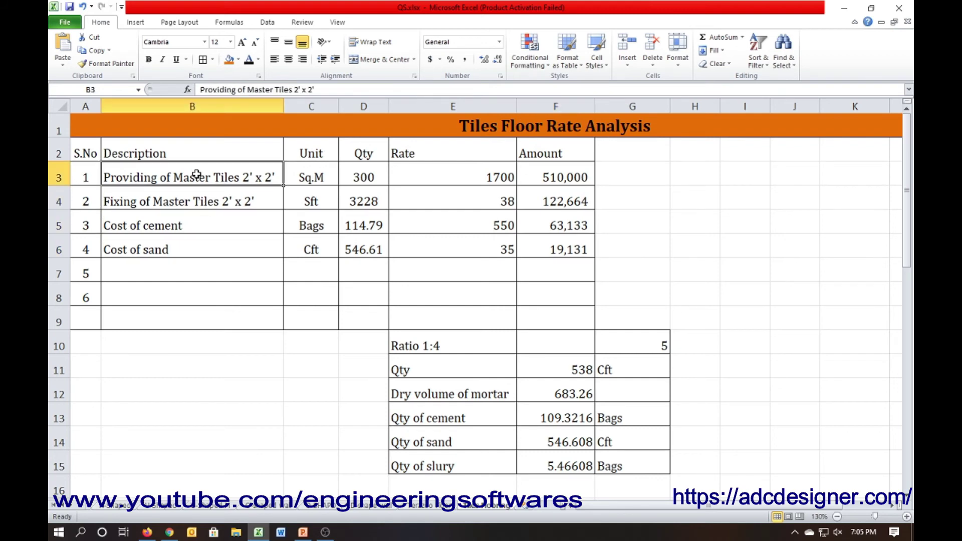
pyautogui.click(165, 251)
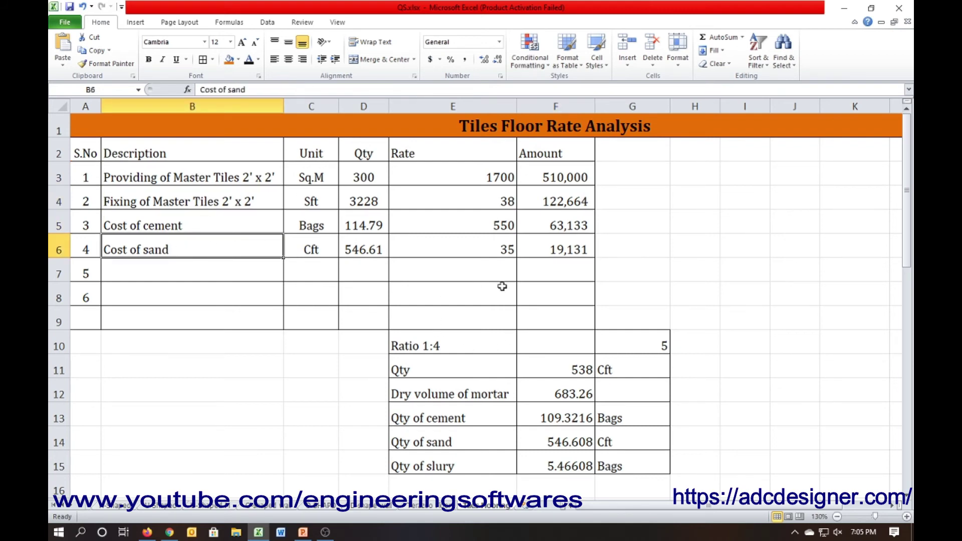
# Step: AutoSum the amounts into F7 with =SUM(F3:F6), totalling 714,929
pyautogui.click(577, 274)
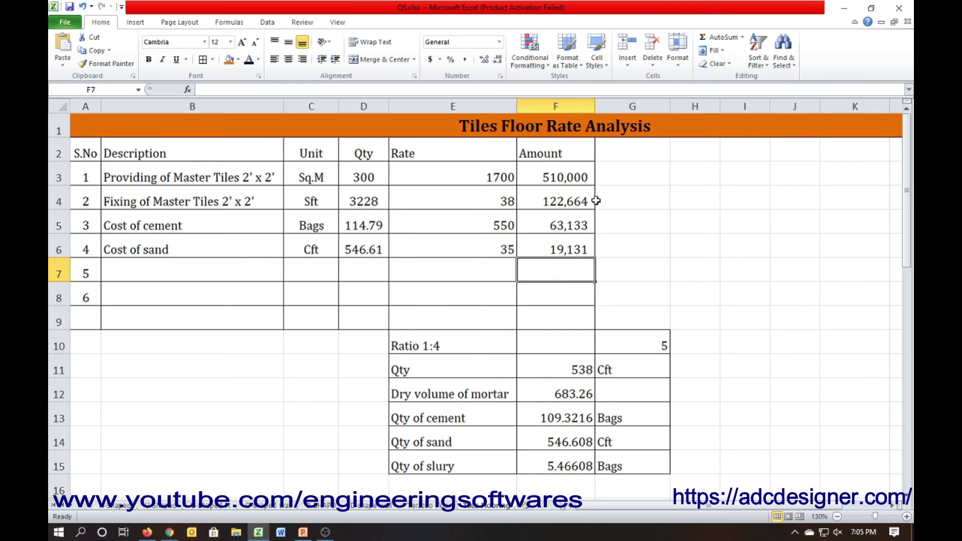
pyautogui.click(717, 38)
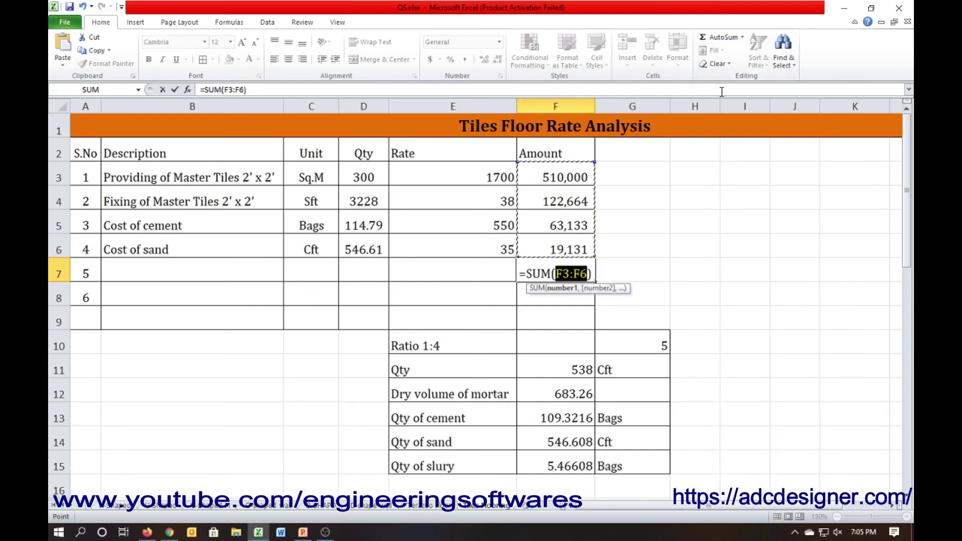
pyautogui.press('Return')
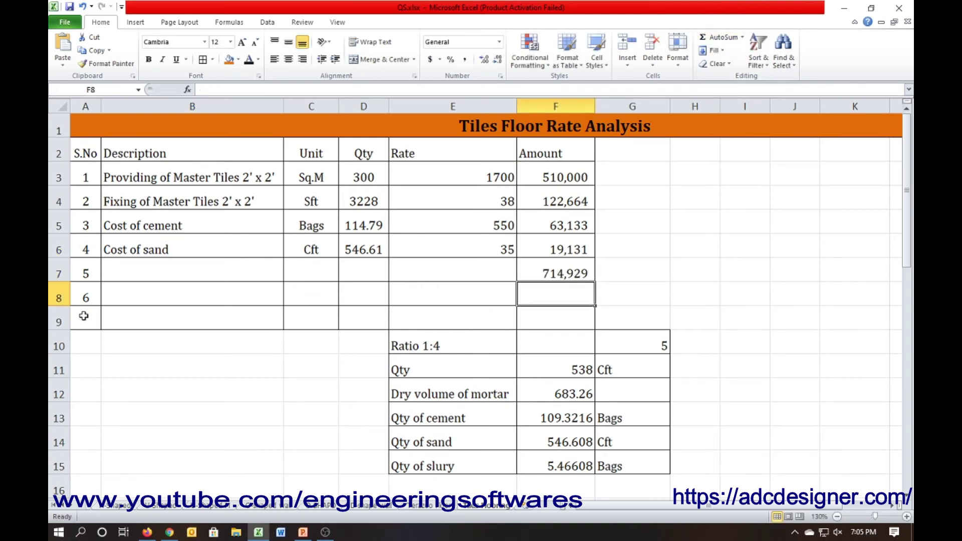
pyautogui.moveTo(51, 344); pyautogui.dragTo(55, 466)
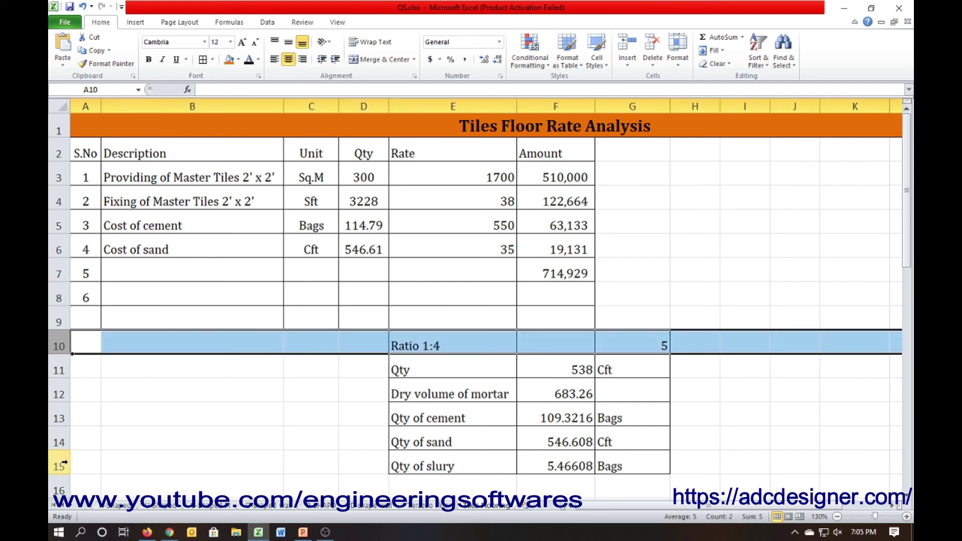
# Step: Hide the mortar calculation rows 10 to 15
pyautogui.rightClick(52, 445)
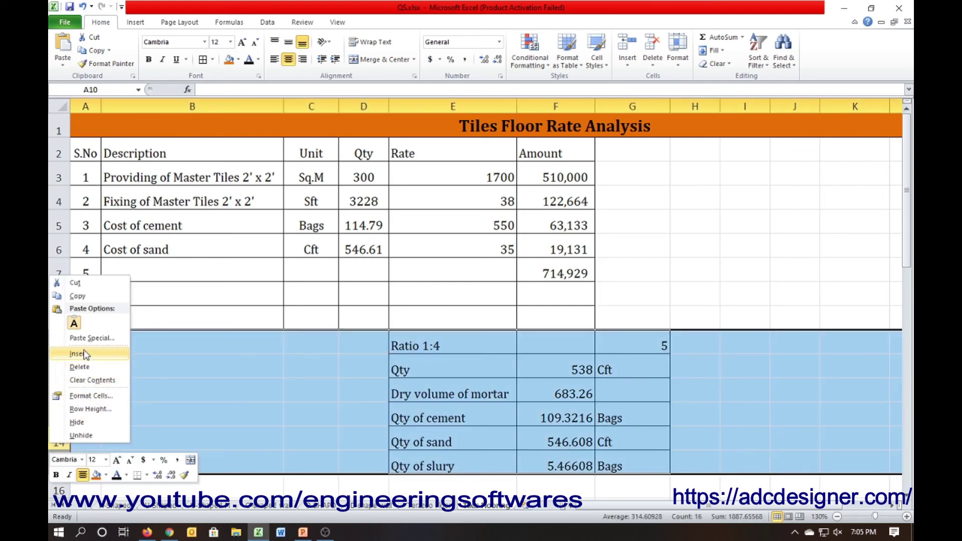
pyautogui.click(75, 423)
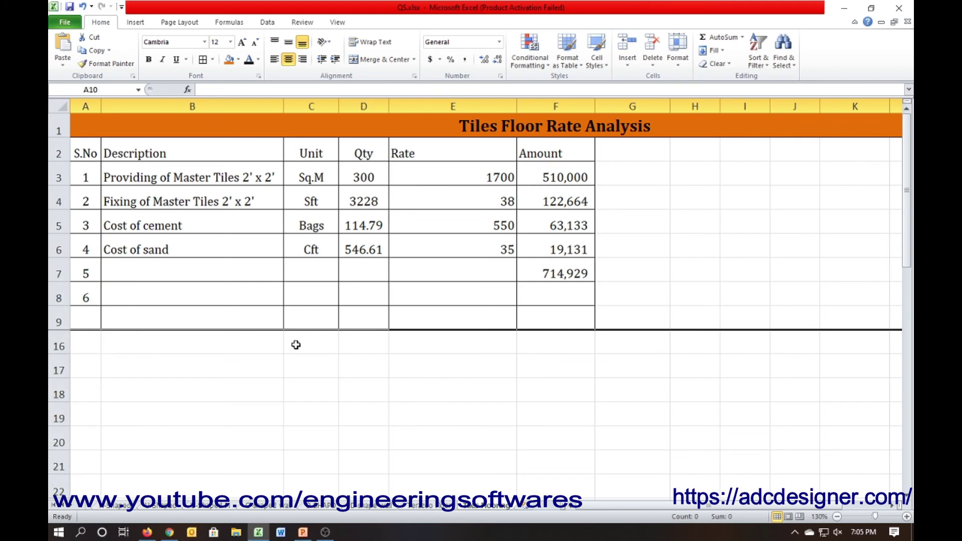
pyautogui.click(58, 320)
pyautogui.moveTo(56, 318); pyautogui.dragTo(52, 290)
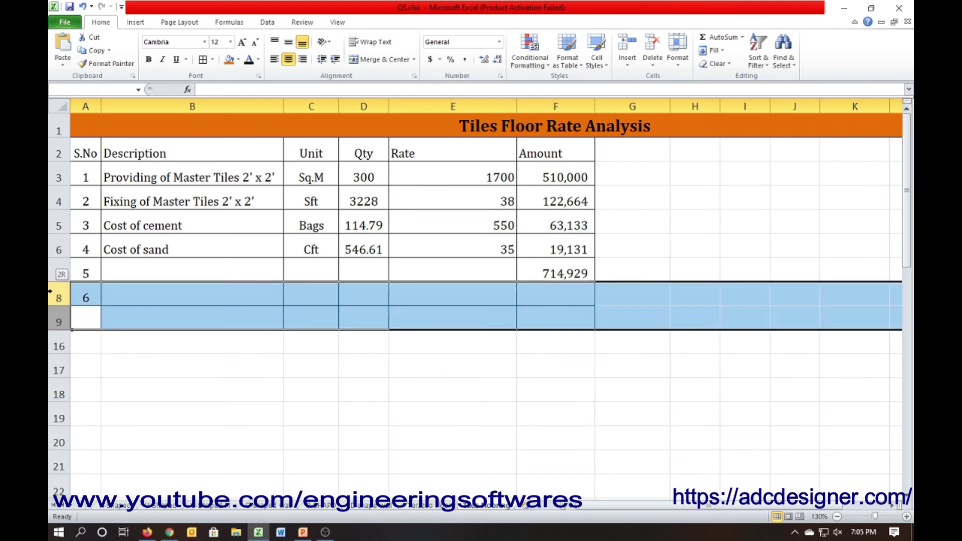
pyautogui.rightClick(52, 290)
pyautogui.press('Escape')
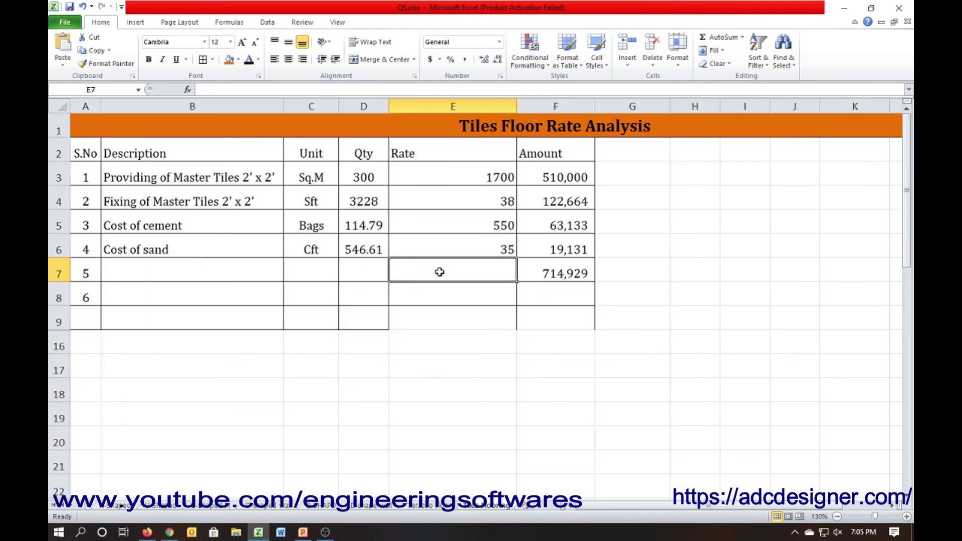
# Step: Merge B7:E7 as a bold 'Total Amount' label and hide empty rows 8–9
pyautogui.moveTo(440, 270); pyautogui.dragTo(247, 269)
pyautogui.click(379, 59)
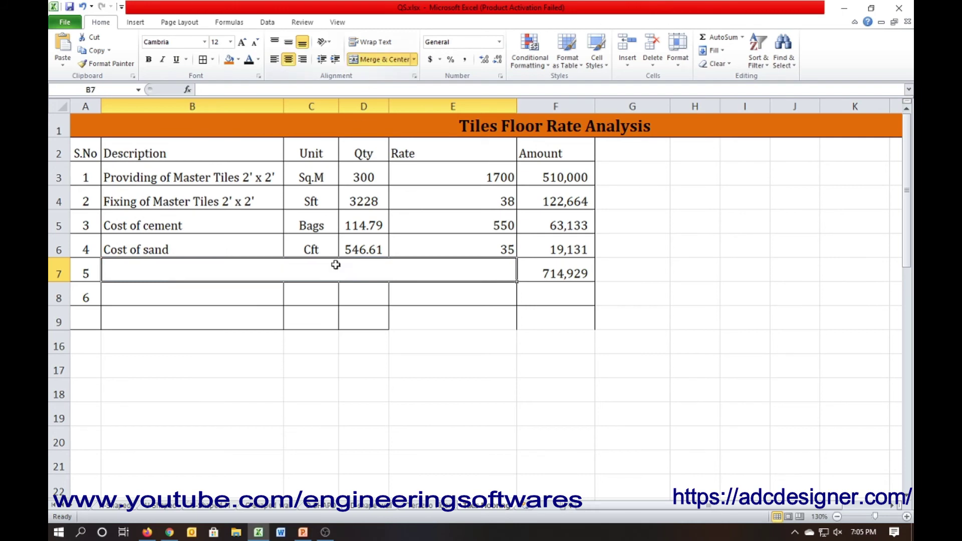
pyautogui.write('Tota')
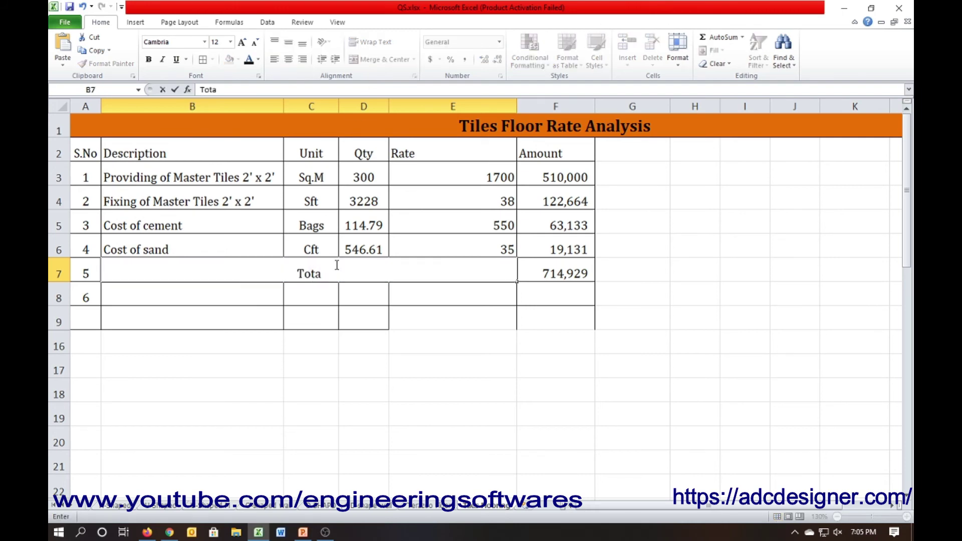
pyautogui.write('l Amount')
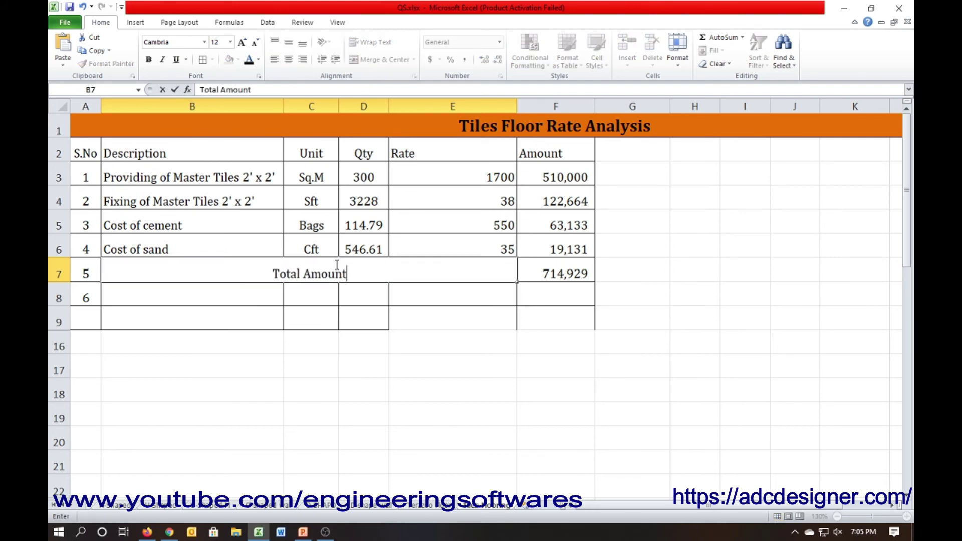
pyautogui.moveTo(336, 264); pyautogui.dragTo(551, 273)
pyautogui.hotkey('ctrl', 'b')
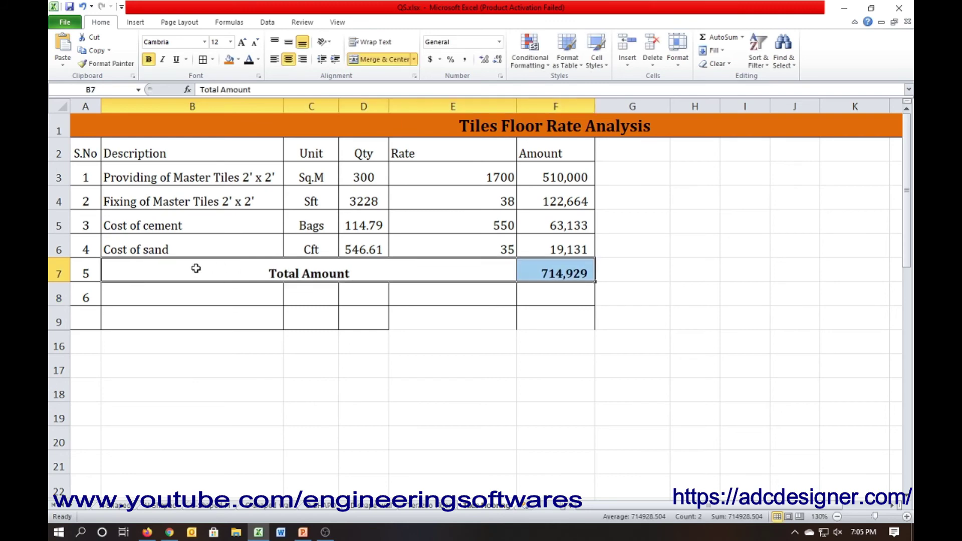
pyautogui.click(86, 297)
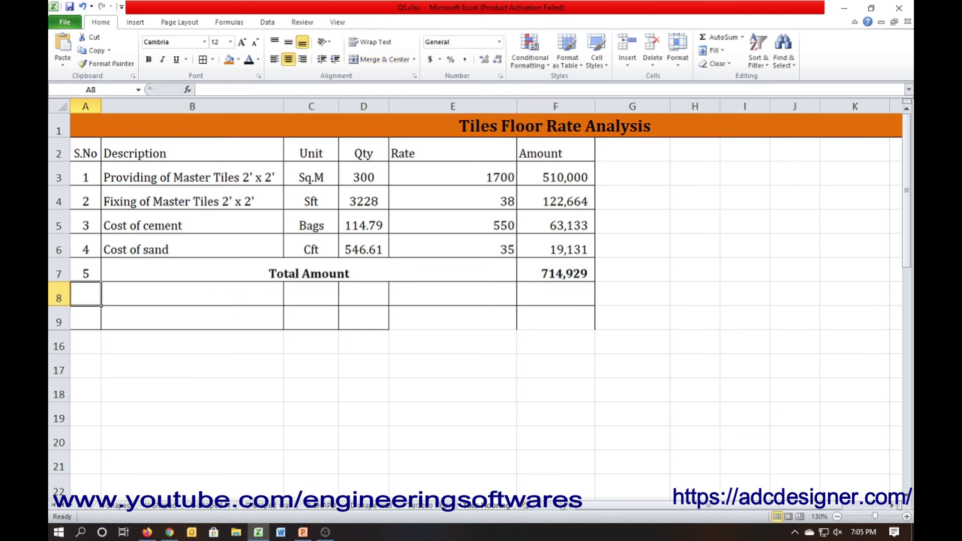
pyautogui.click(59, 298)
pyautogui.hotkey('ctrl', '9')
# Step: Unmerge the title and merge and centre 'Tiles Floor Rate Analysis' across A1:F1
pyautogui.click(263, 335)
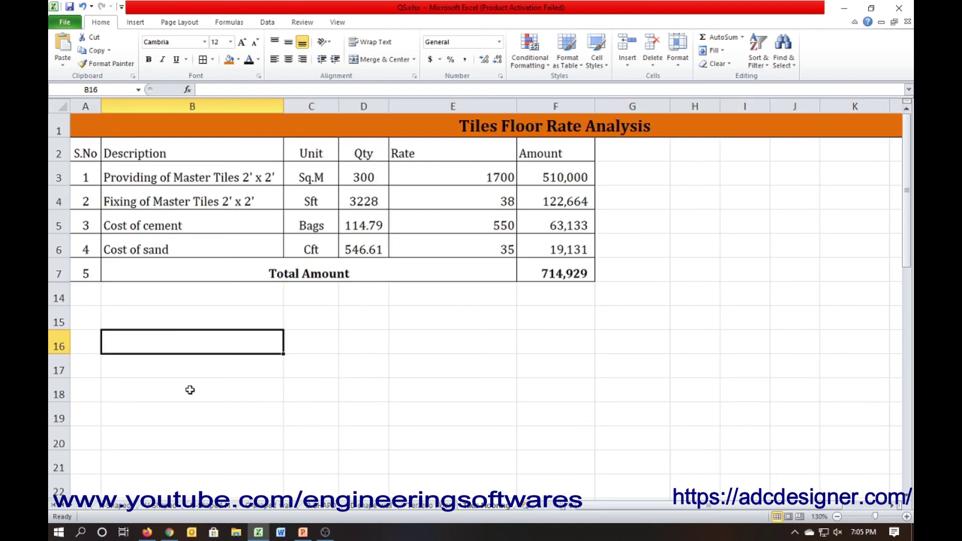
pyautogui.click(52, 395)
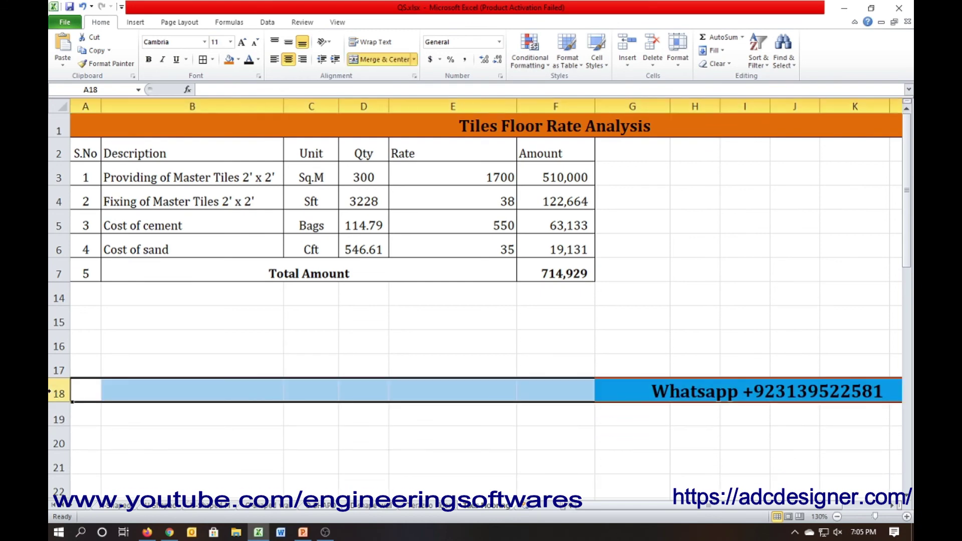
pyautogui.click(357, 300)
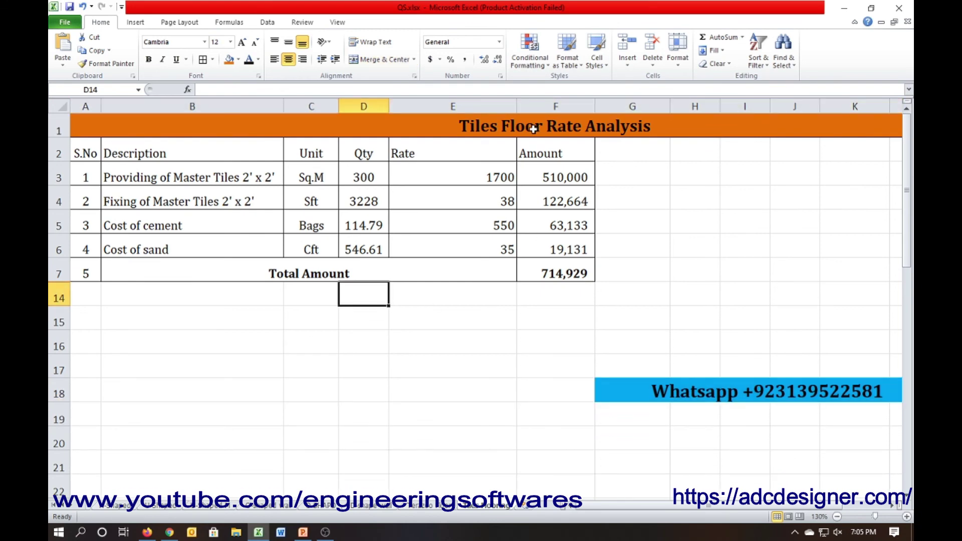
pyautogui.click(534, 129)
pyautogui.click(365, 58)
pyautogui.click(518, 129)
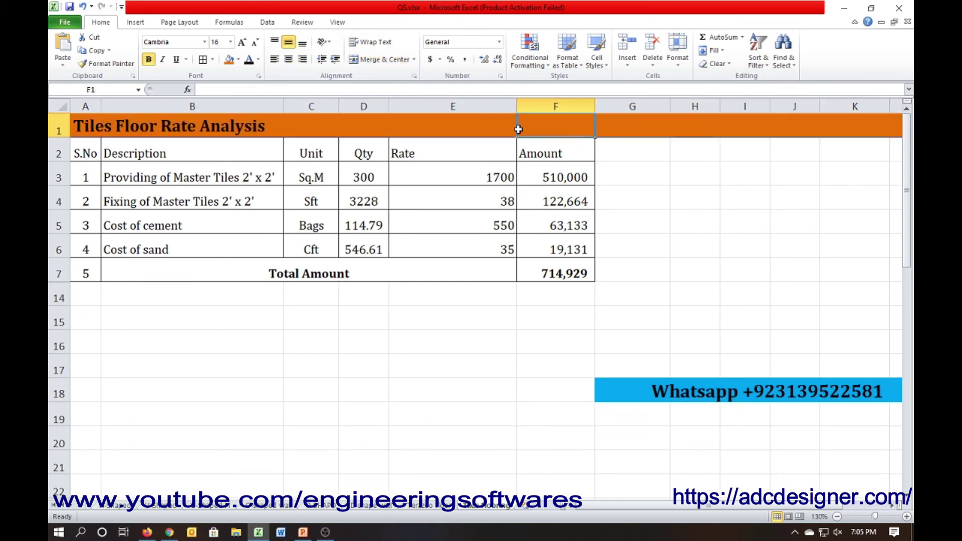
pyautogui.moveTo(518, 129); pyautogui.dragTo(85, 125)
pyautogui.click(381, 59)
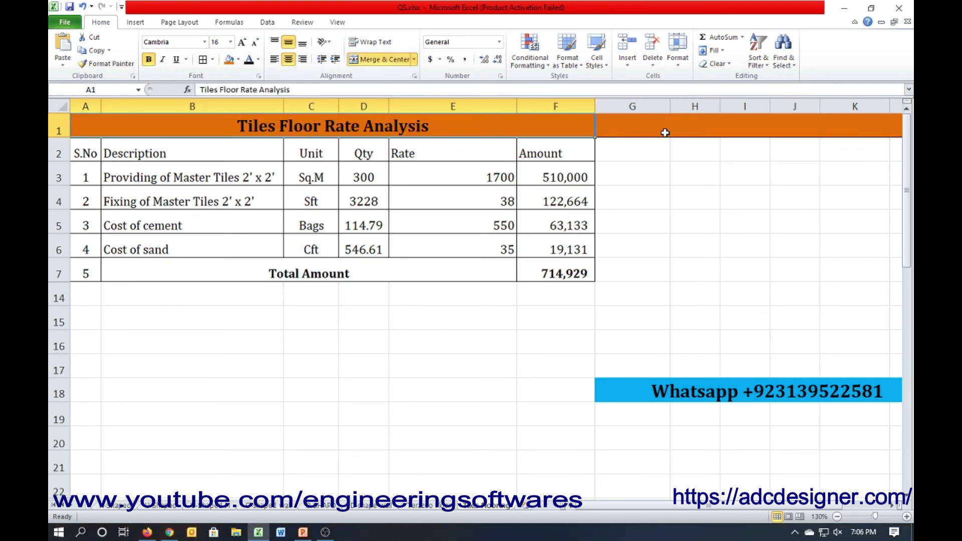
# Step: Set No Fill on G1:N1 to remove the orange beyond the table
pyautogui.click(629, 105)
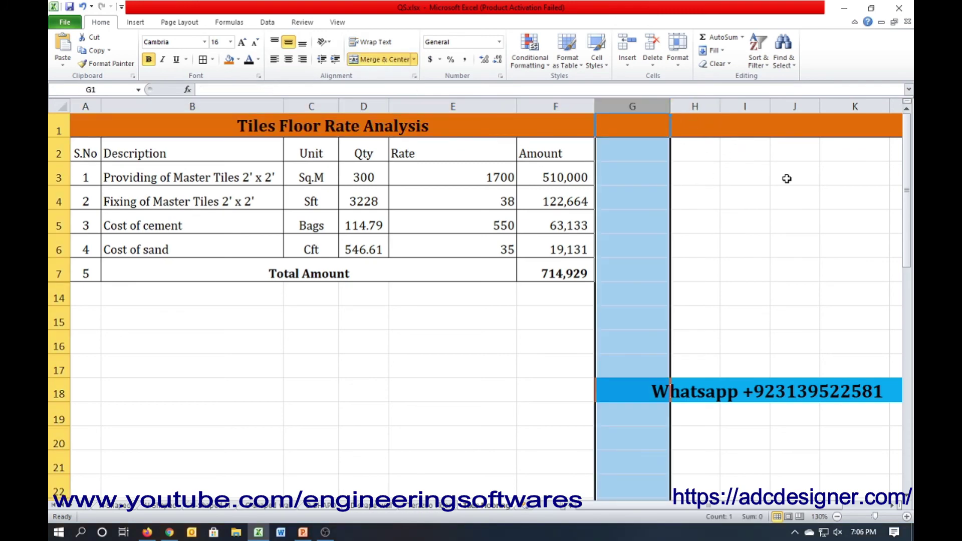
pyautogui.moveTo(635, 125); pyautogui.dragTo(802, 127)
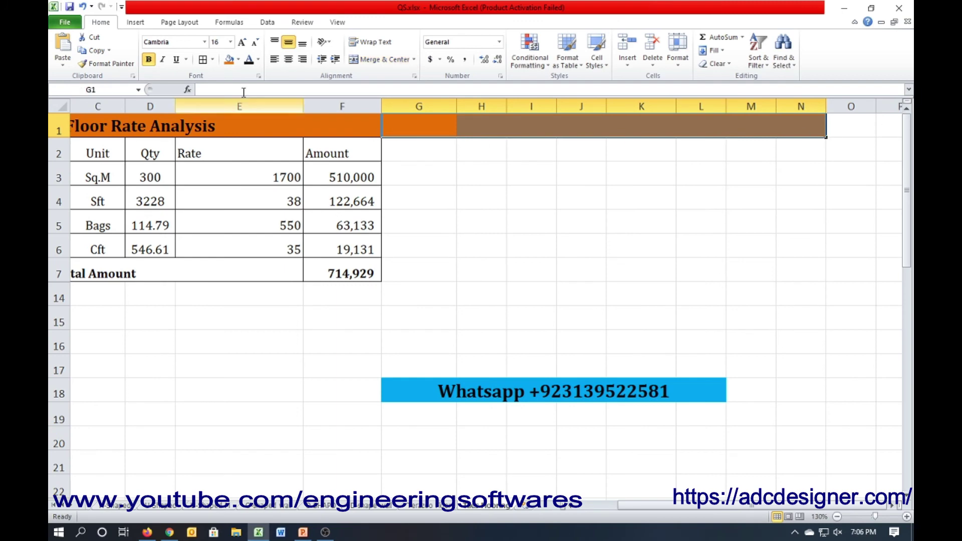
pyautogui.click(239, 59)
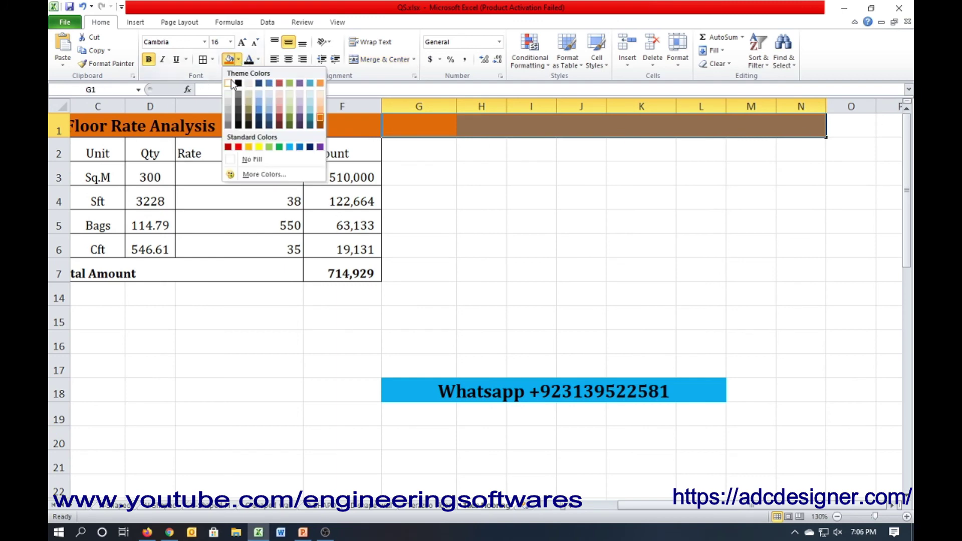
pyautogui.click(228, 83)
pyautogui.click(481, 249)
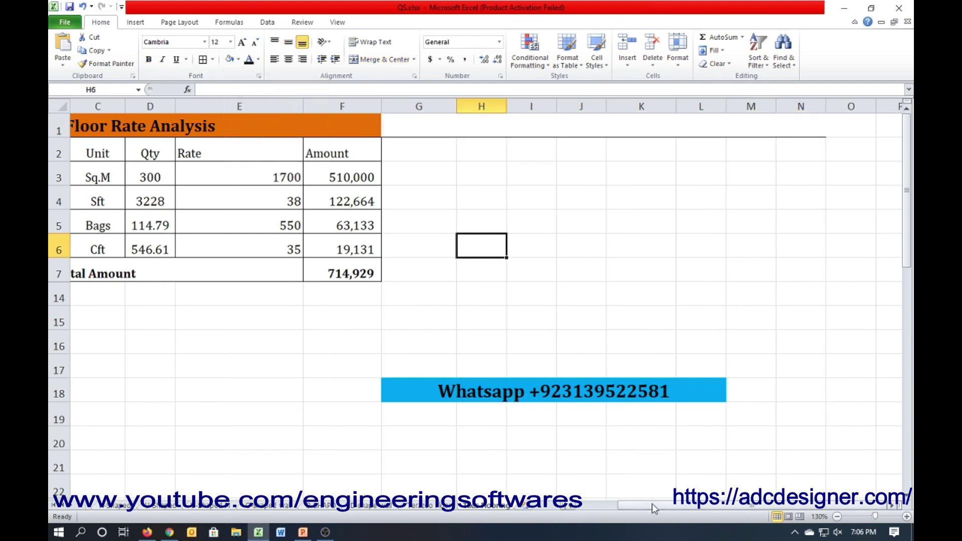
pyautogui.hscroll(-2, 344, 442)
pyautogui.click(348, 359)
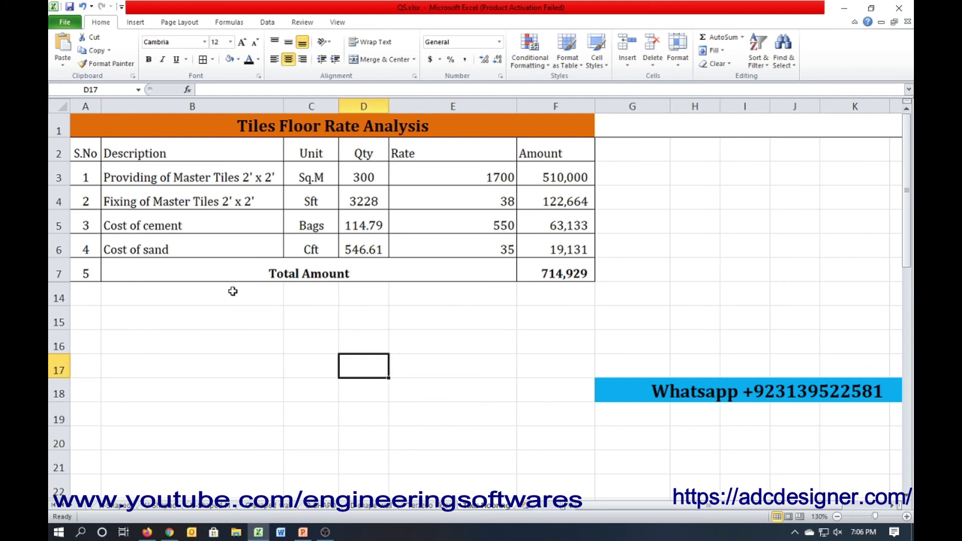
# Step: Make the A2:F2 headers middle-aligned, centred, italic and bold
pyautogui.moveTo(85, 154); pyautogui.dragTo(551, 154)
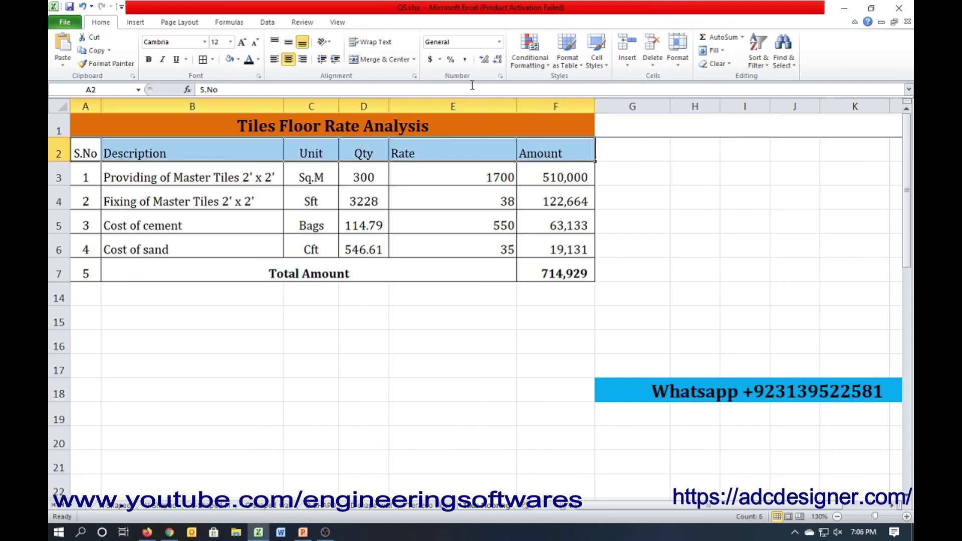
pyautogui.click(290, 44)
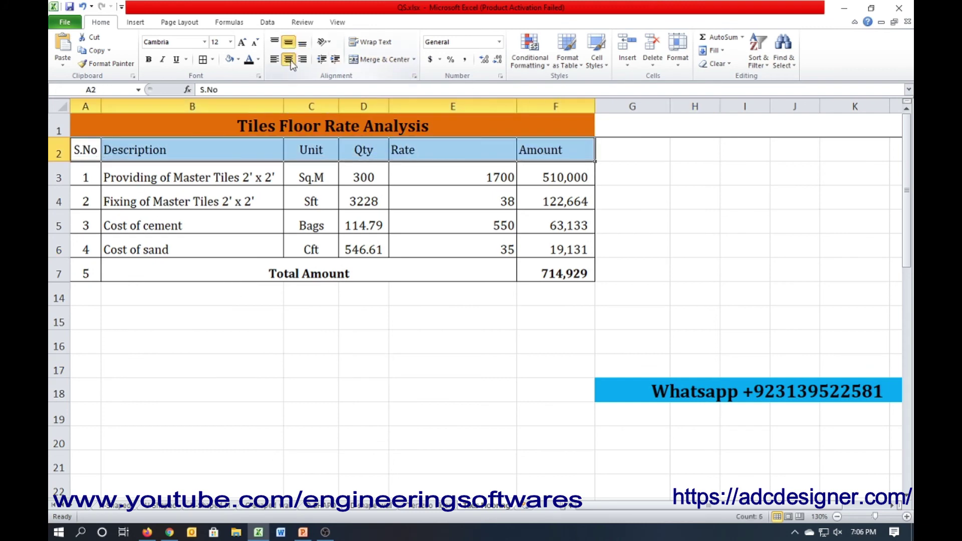
pyautogui.click(289, 60)
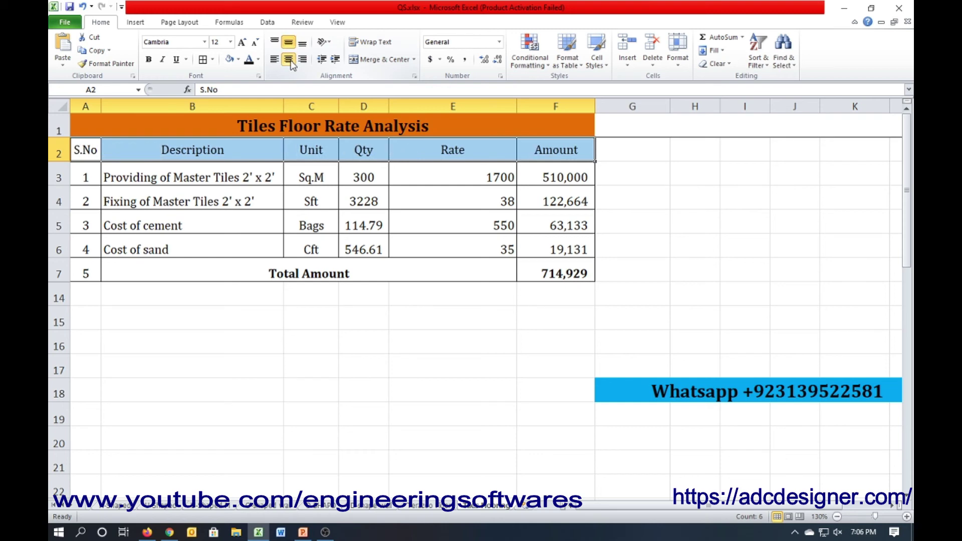
pyautogui.click(162, 59)
pyautogui.click(151, 293)
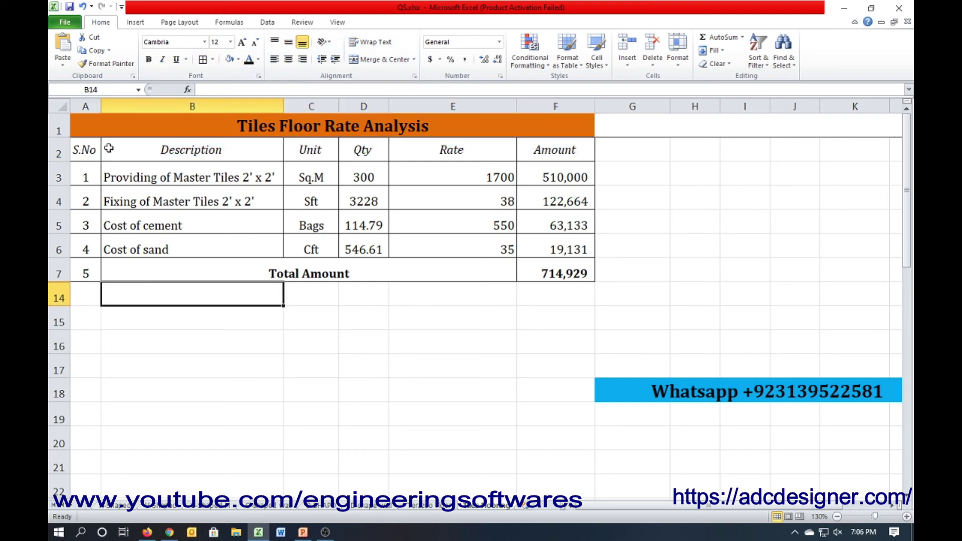
pyautogui.moveTo(84, 150); pyautogui.dragTo(539, 153)
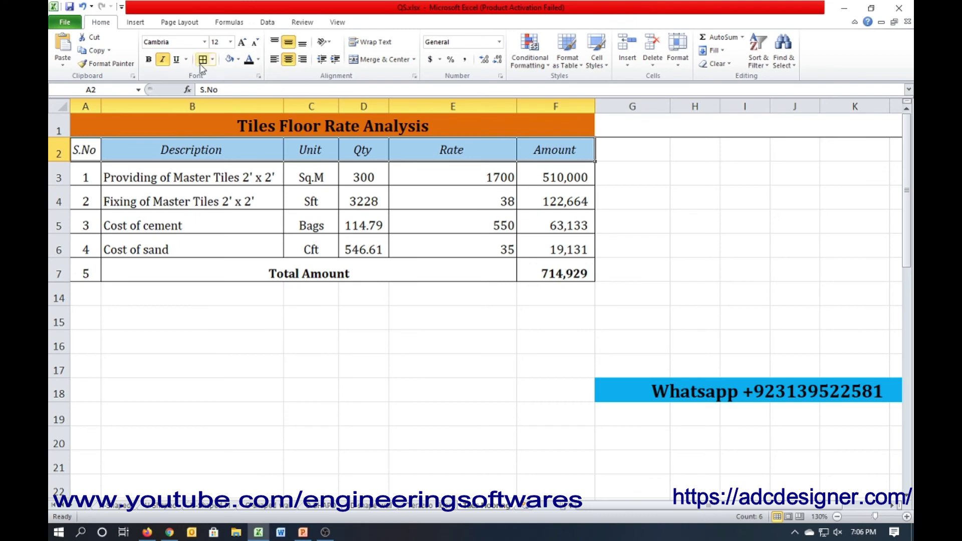
pyautogui.click(148, 59)
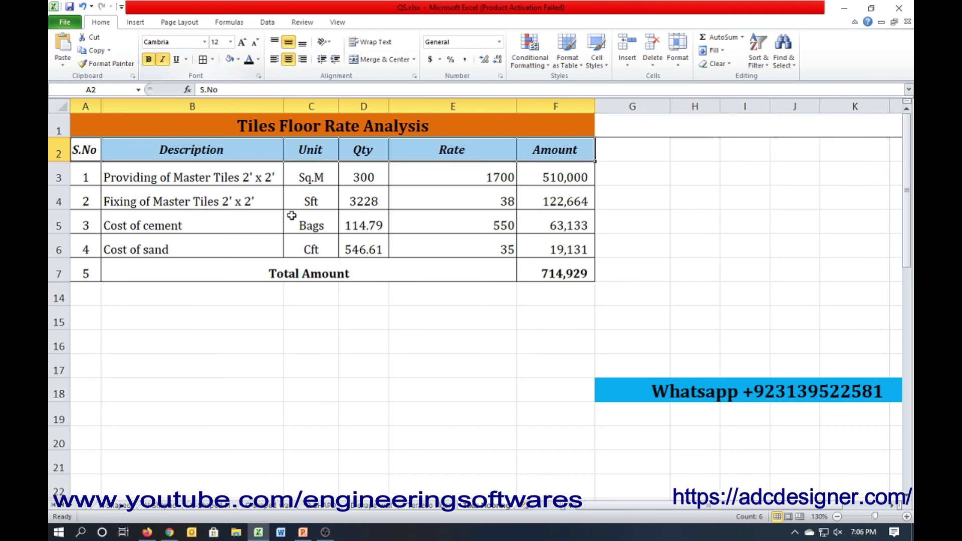
pyautogui.click(110, 157)
# Step: Review the item rows and delete the serial number 5 from A7
pyautogui.click(136, 179)
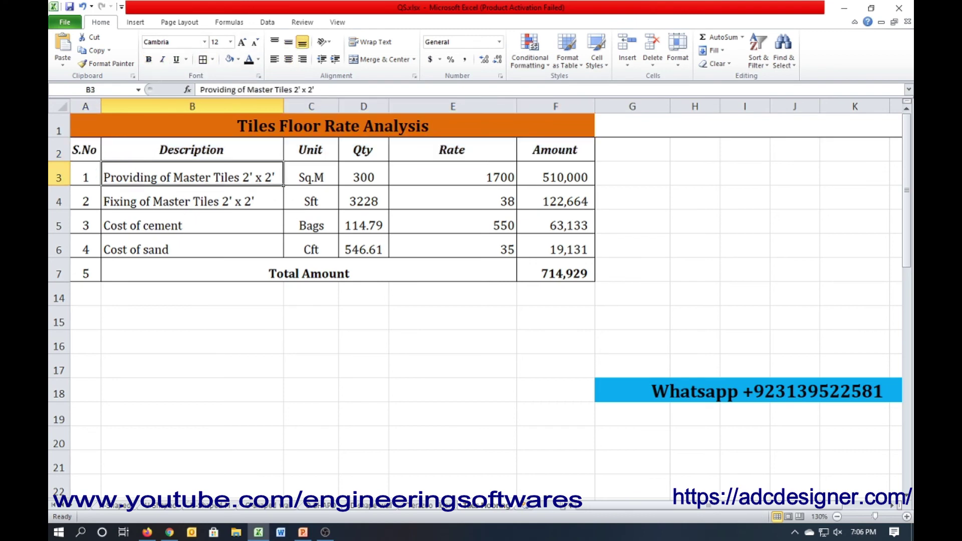
pyautogui.click(58, 178)
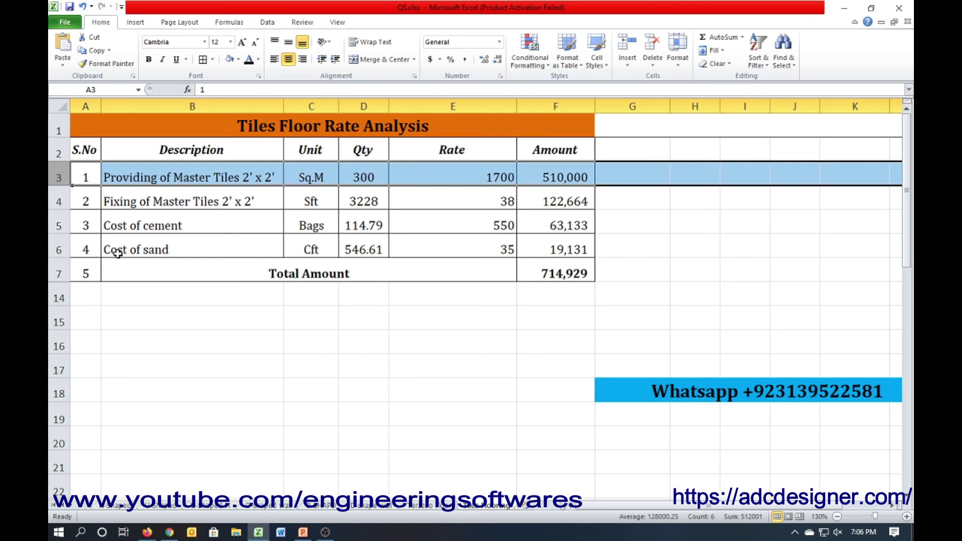
pyautogui.click(59, 202)
pyautogui.click(362, 200)
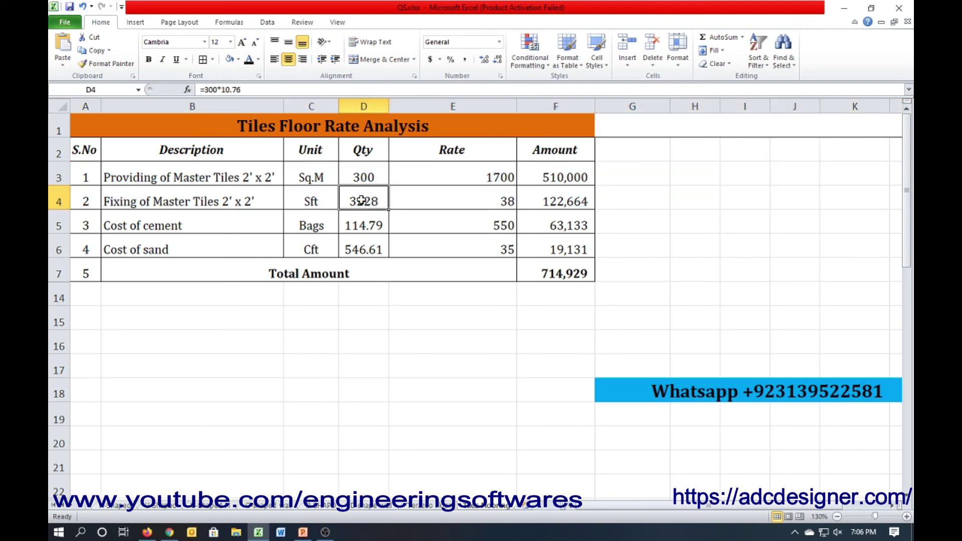
pyautogui.click(58, 225)
pyautogui.click(406, 225)
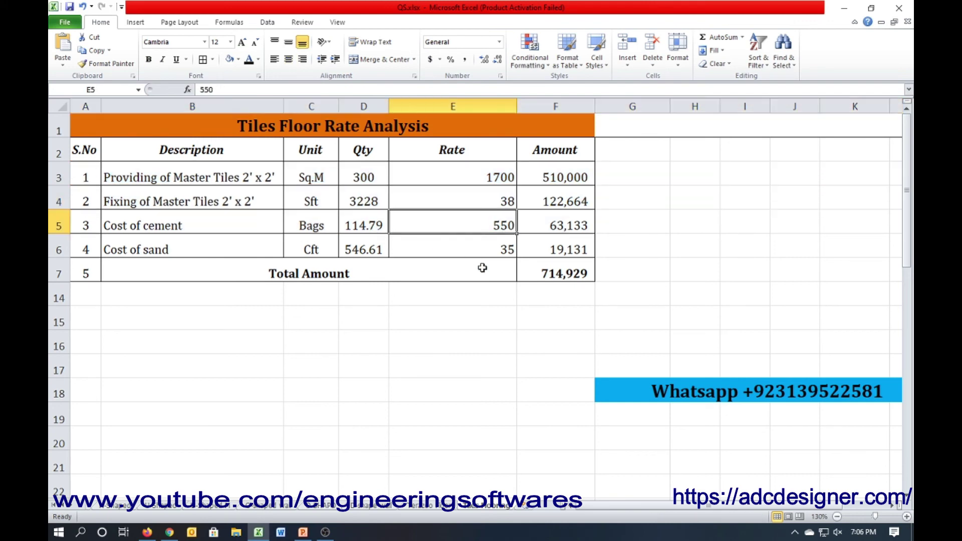
pyautogui.click(58, 249)
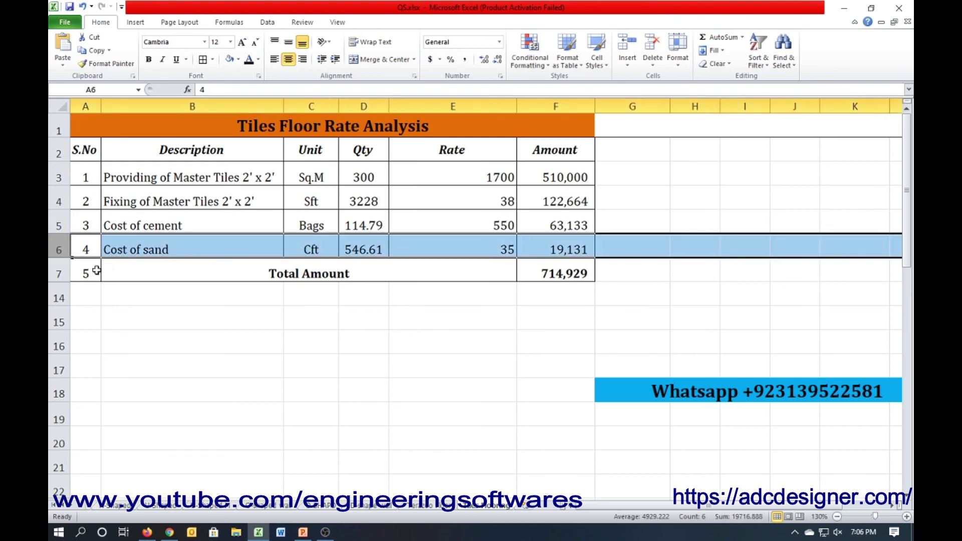
pyautogui.click(96, 271)
pyautogui.press('Delete')
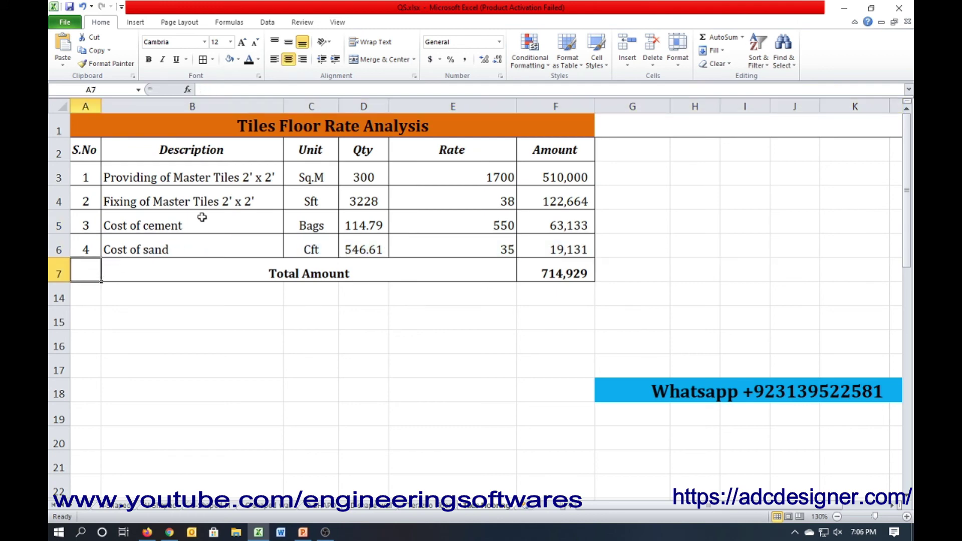
# Step: Check the fixing rate in E4, the total formula in F7 and quantity in D4
pyautogui.click(59, 201)
pyautogui.click(498, 199)
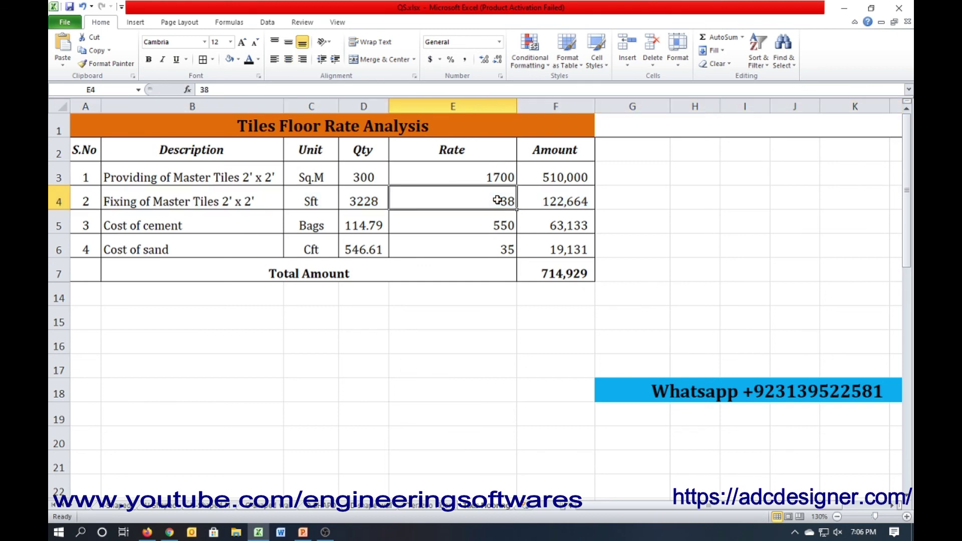
pyautogui.click(580, 271)
pyautogui.click(547, 332)
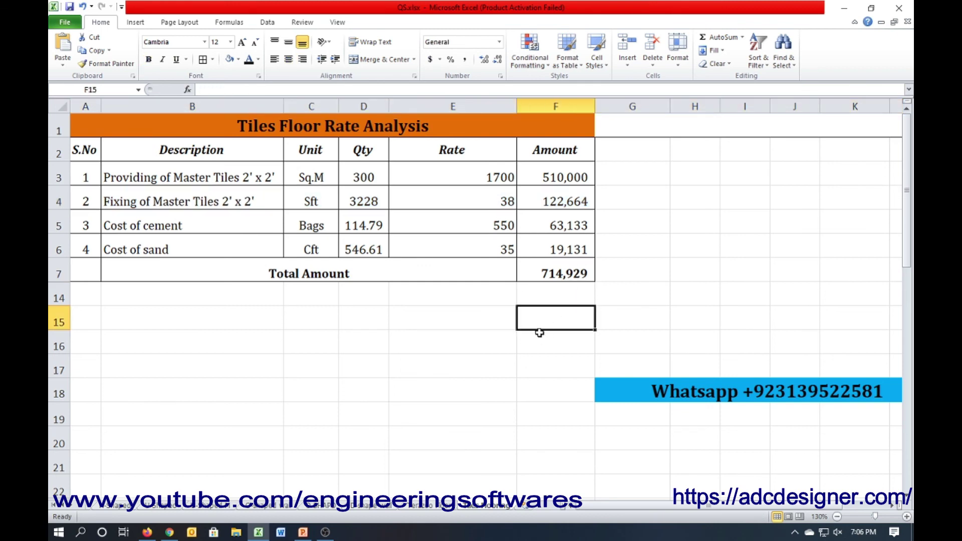
pyautogui.click(354, 194)
# Step: Drag column E's right border left so the Rate column just fits its values
pyautogui.click(412, 332)
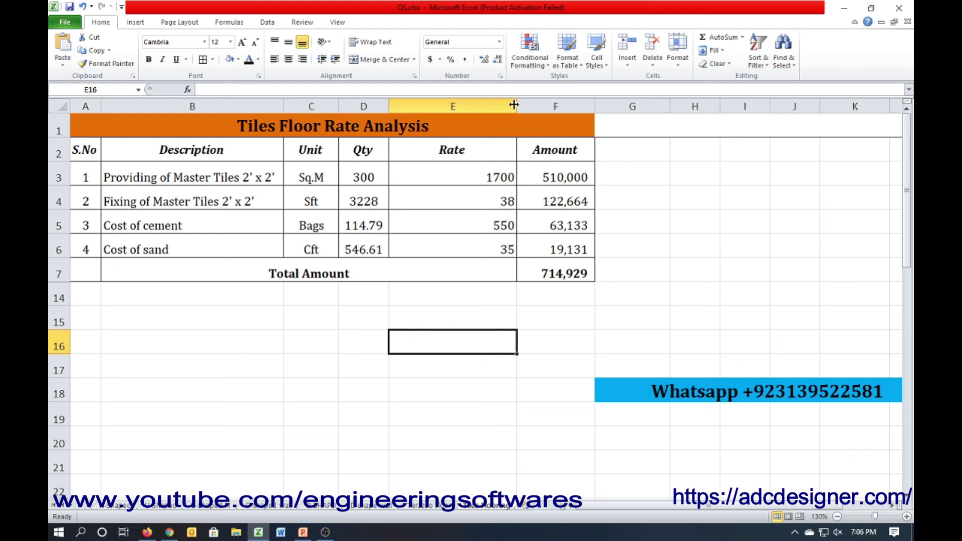
pyautogui.moveTo(514, 111)
pyautogui.mouseDown()
pyautogui.moveTo(442, 106)
pyautogui.moveTo(465, 106)
pyautogui.mouseUp()
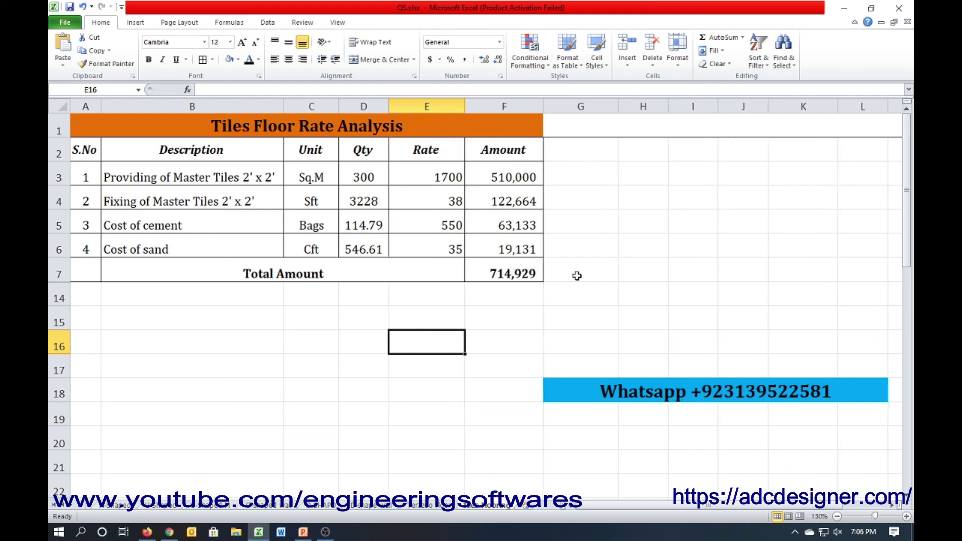
pyautogui.click(691, 389)
pyautogui.click(656, 420)
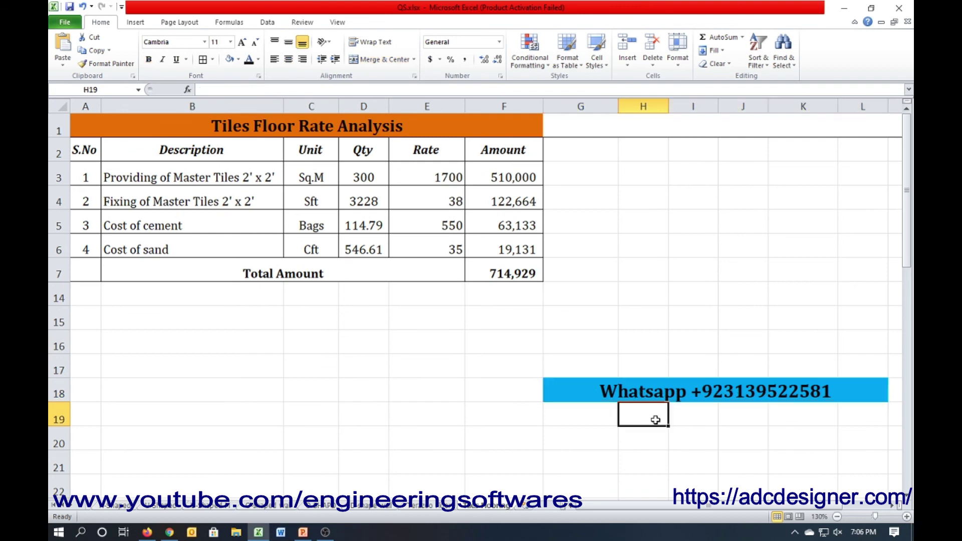
pyautogui.click(670, 311)
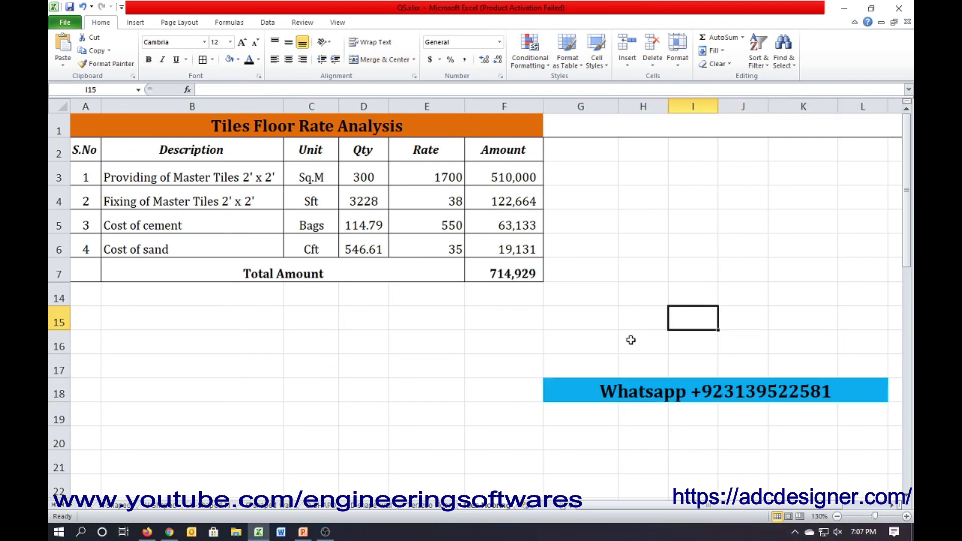